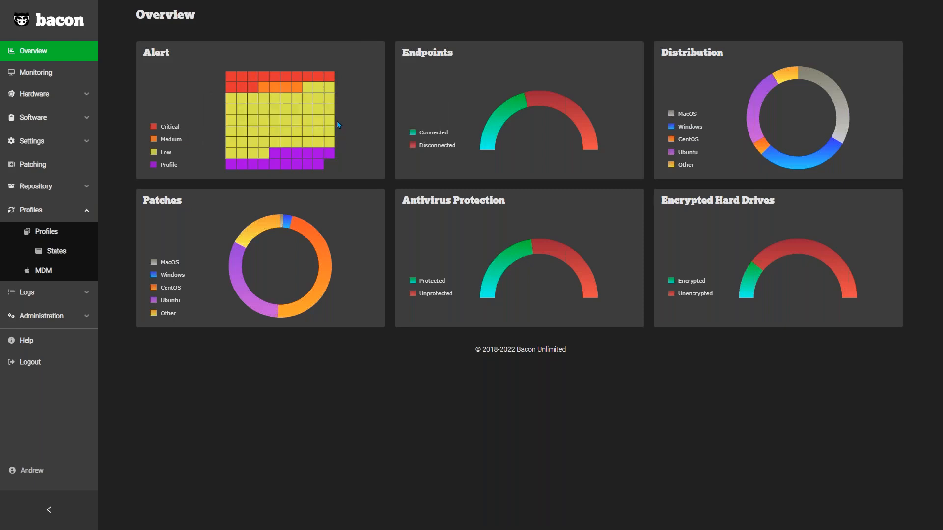
Step: Check the Endpoints chart, open the list of connected endpoints from it, and return to the overview
mouse_move(502, 125)
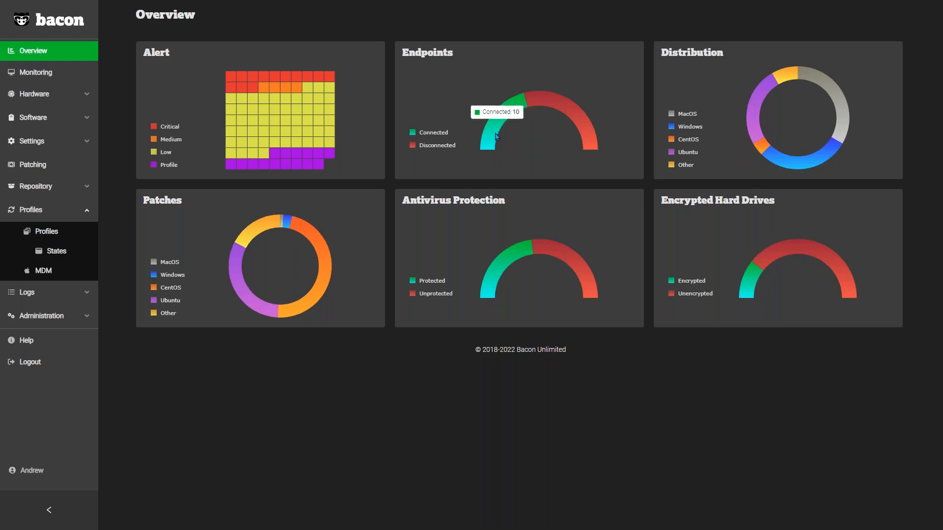
mouse_move(544, 98)
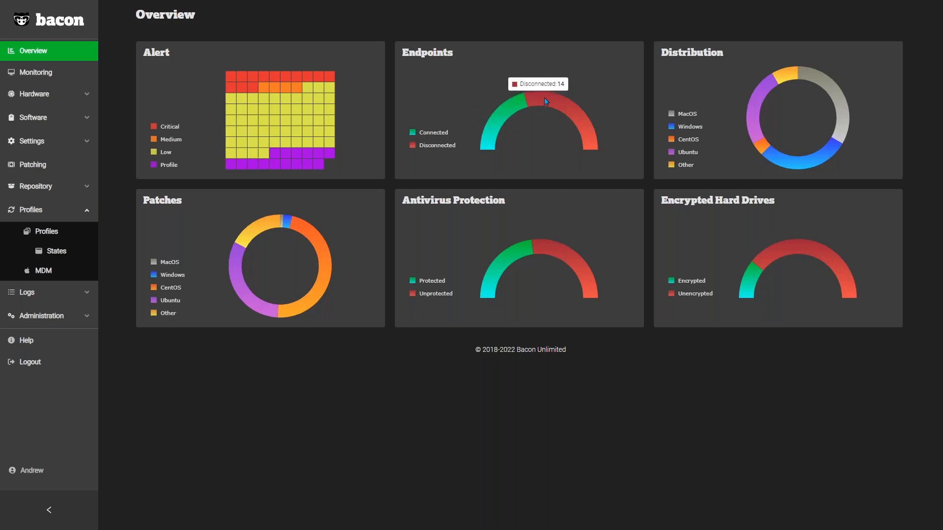
click(493, 134)
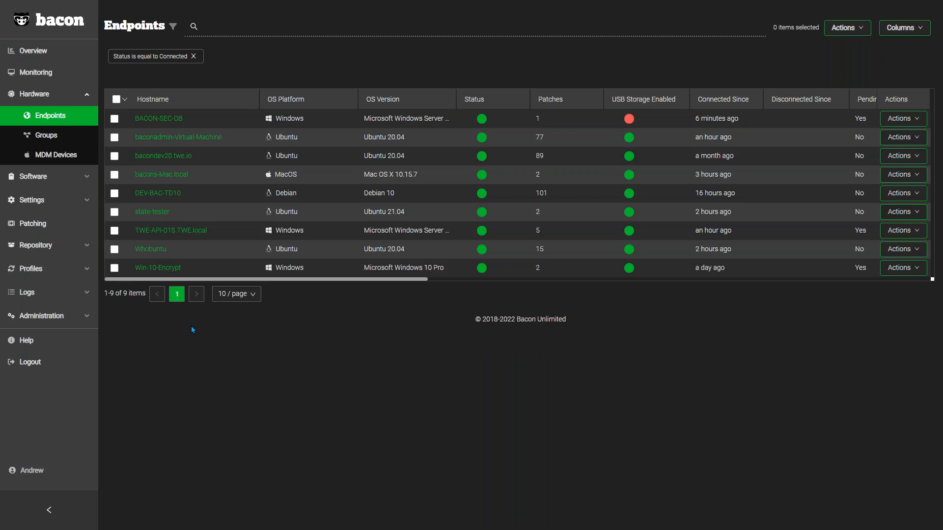
click(38, 52)
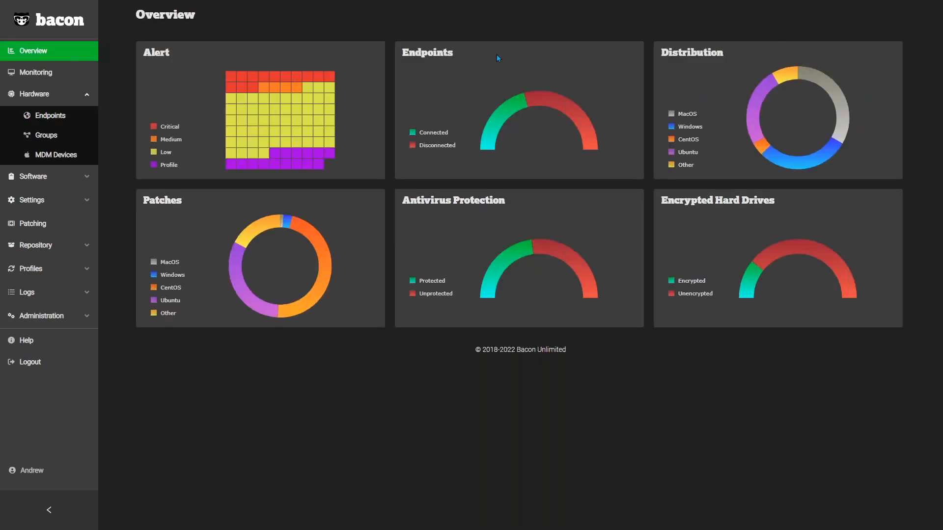
Step: Examine the segment counts in the Distribution, Patches, Antivirus Protection and Encrypted Hard Drives charts
mouse_move(752, 117)
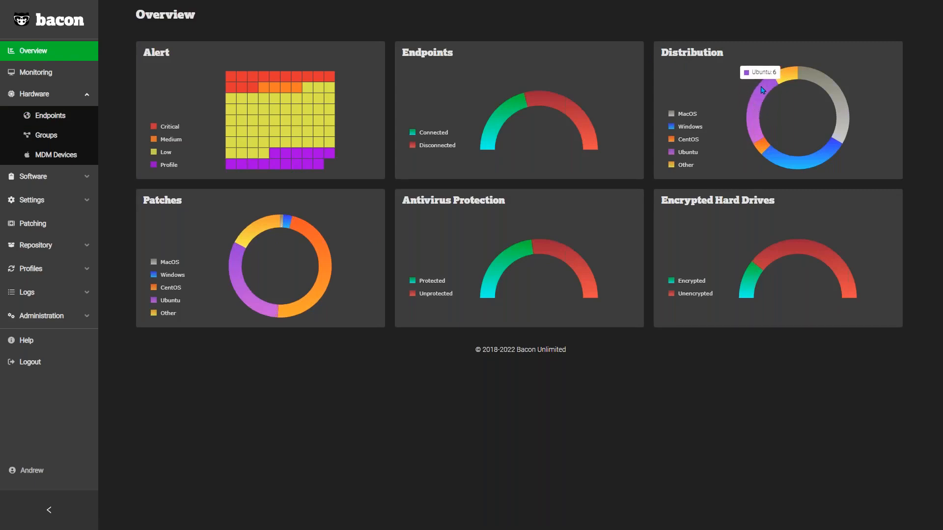
mouse_move(825, 85)
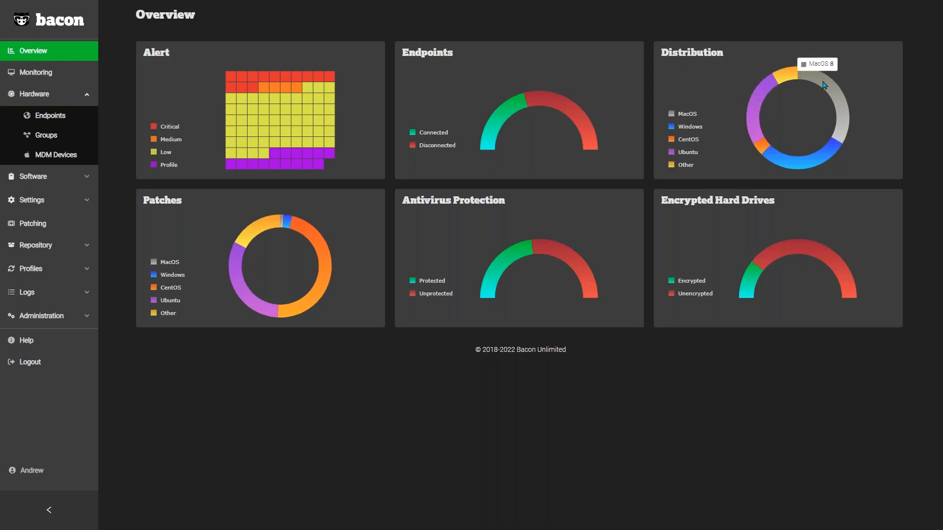
mouse_move(253, 230)
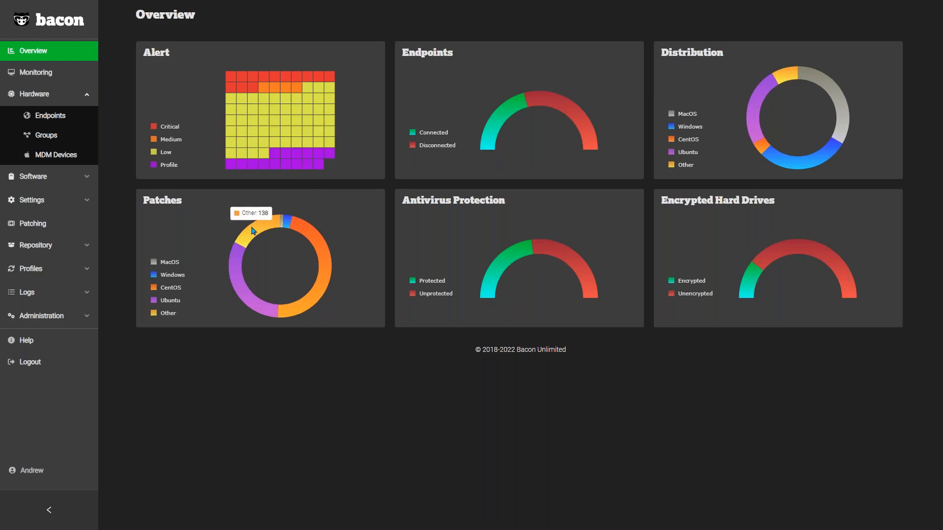
mouse_move(239, 275)
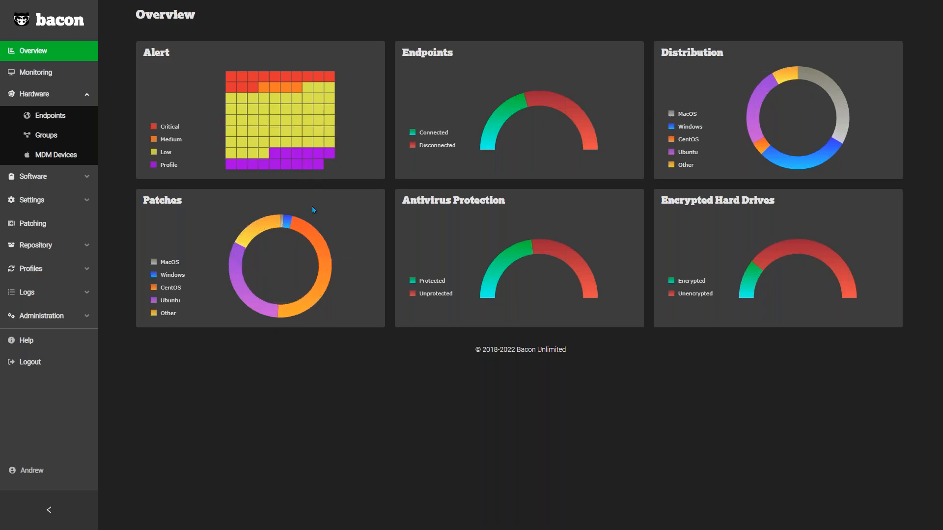
mouse_move(291, 222)
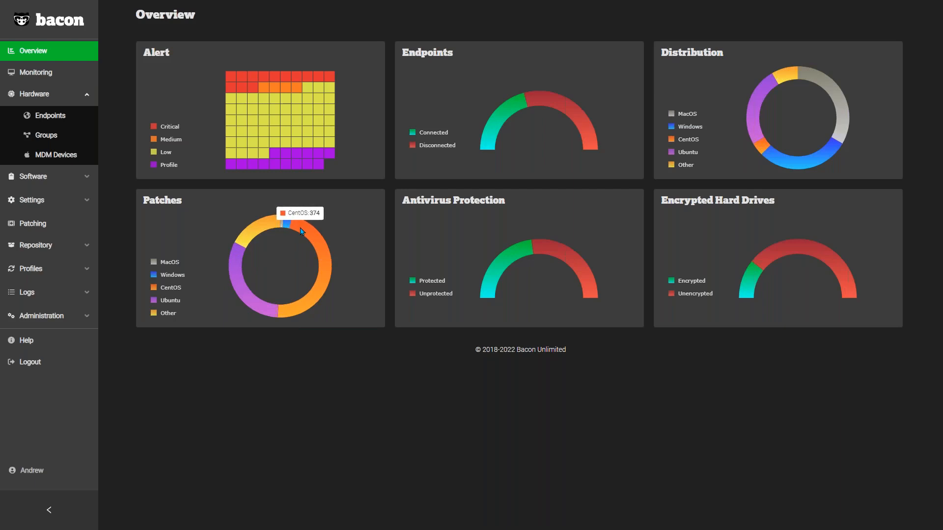
mouse_move(497, 271)
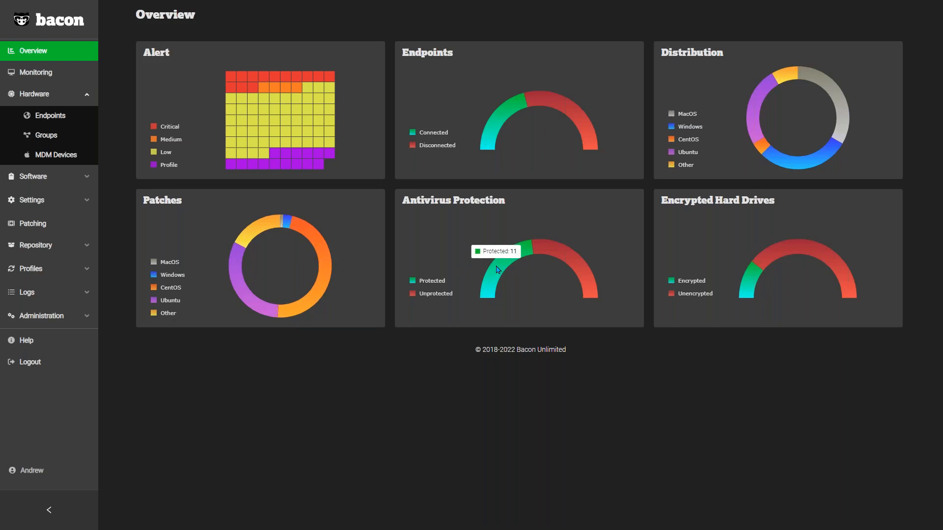
mouse_move(544, 249)
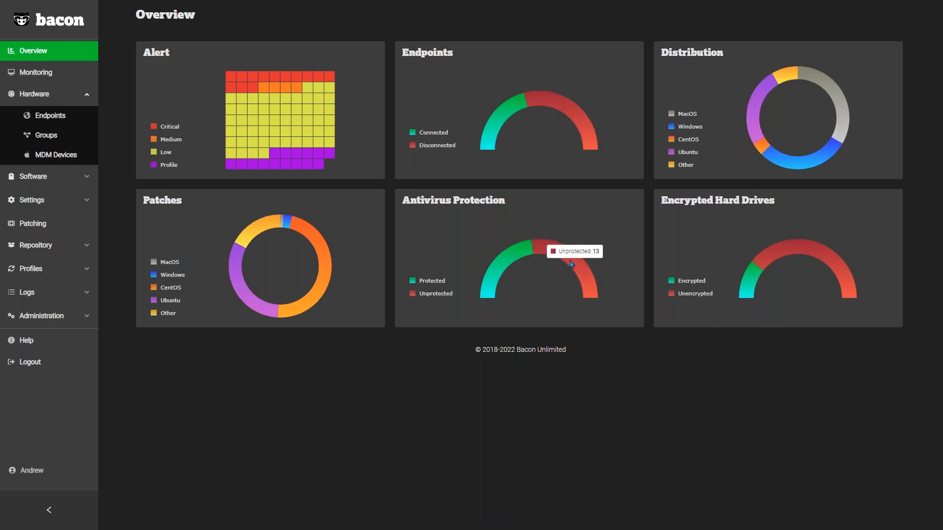
mouse_move(516, 259)
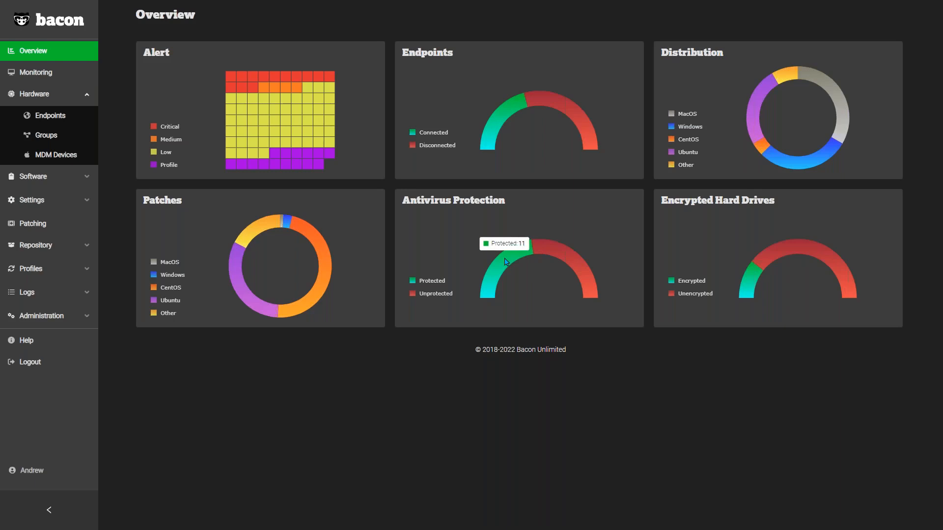
mouse_move(746, 279)
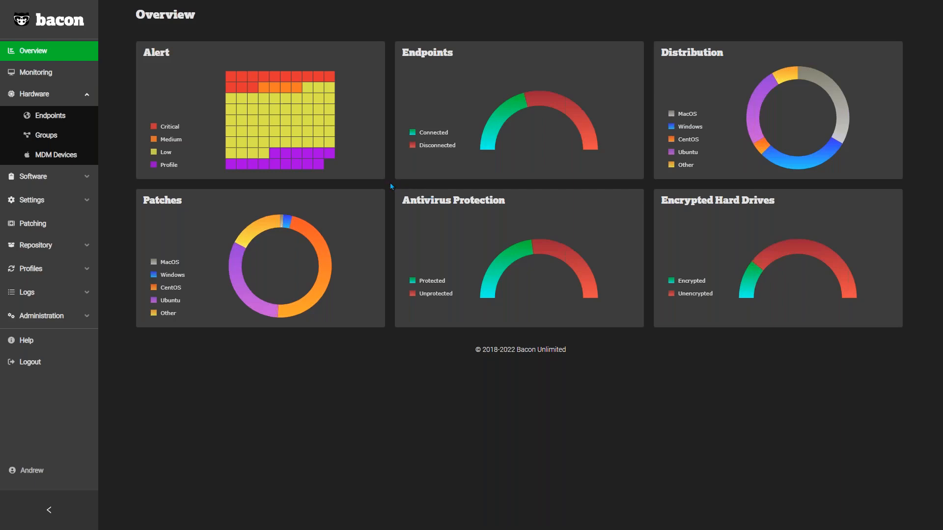
Step: Collapse the Hardware section, open the monitoring rules and search them for "Disk"
click(87, 96)
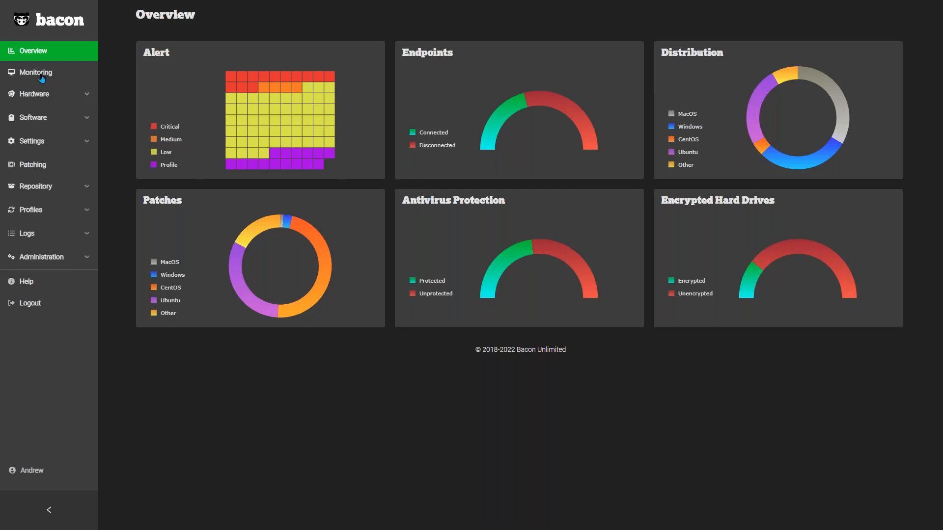
click(41, 77)
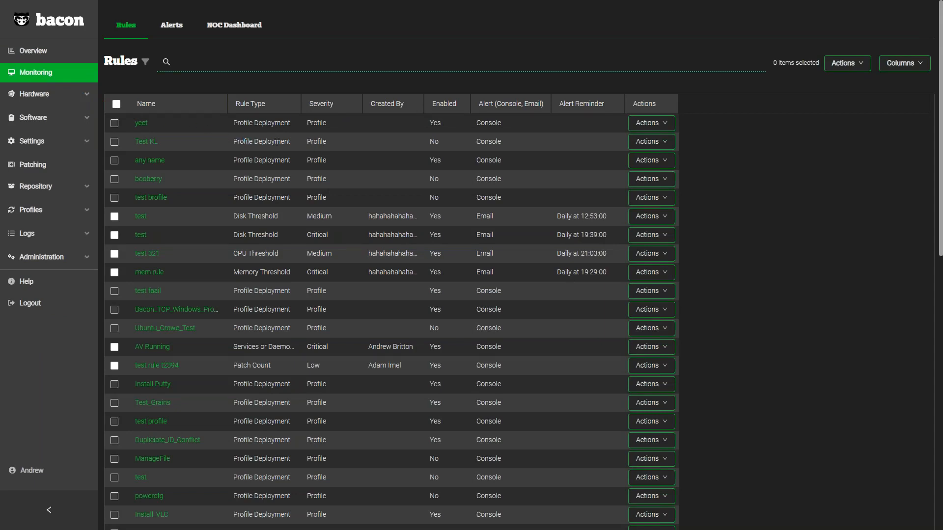
text(Disk)
key(Return)
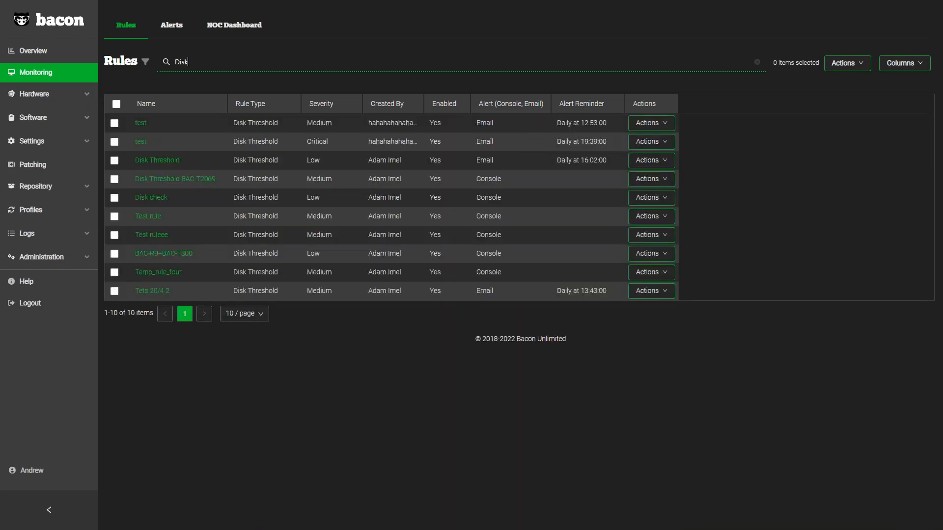
Step: Search the monitoring rules for "Prof" instead and look through the profile deployment rules
double_click(191, 61)
text(Prof)
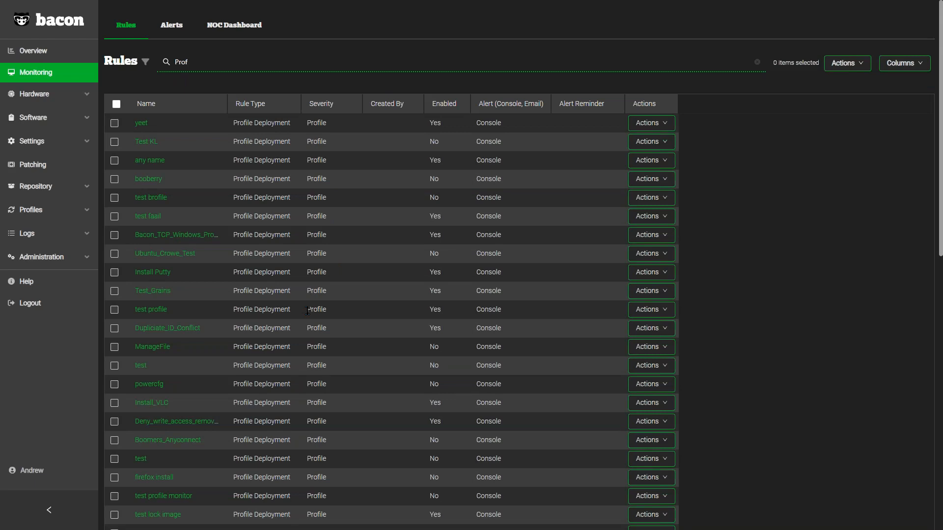
scroll(307, 310, down, 4)
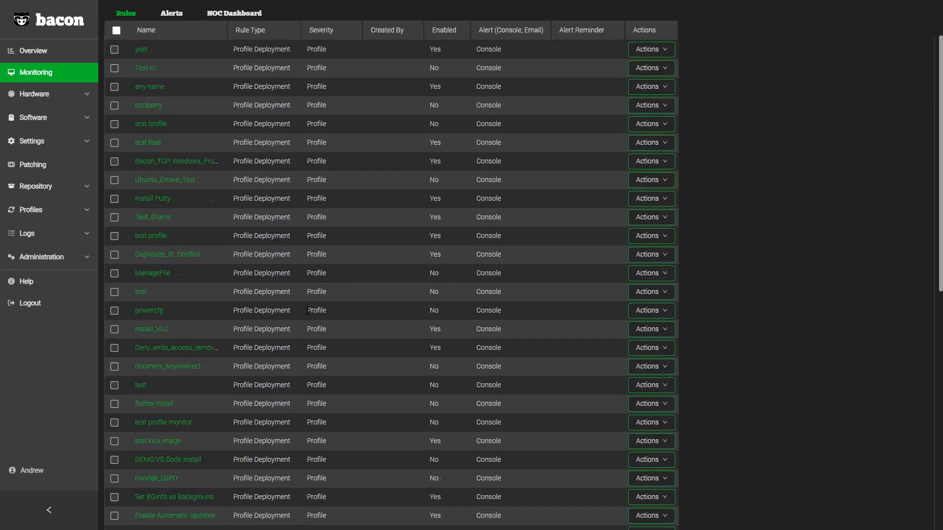
scroll(307, 310, down, 4)
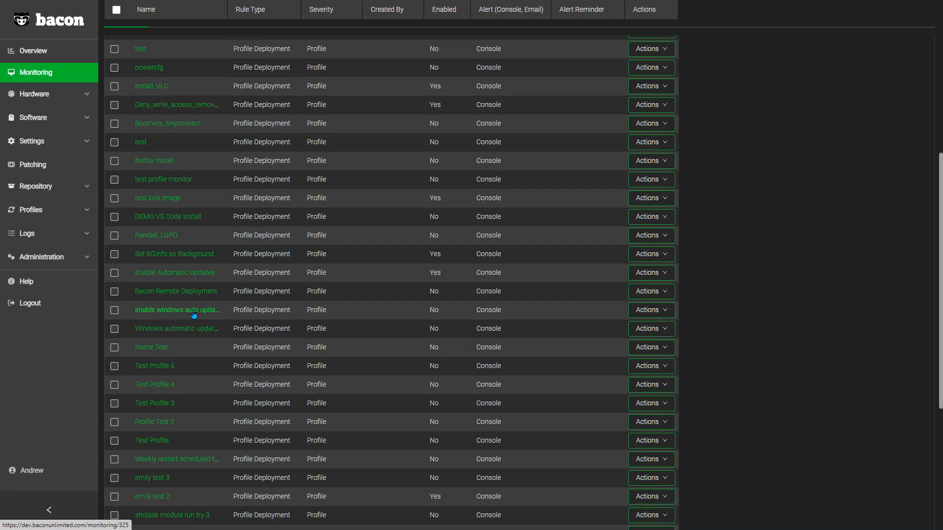
Step: Open the monitoring alerts, widen the Description, Triggered At and Triggered By columns, and look through the alerts
scroll(194, 315, up, 10)
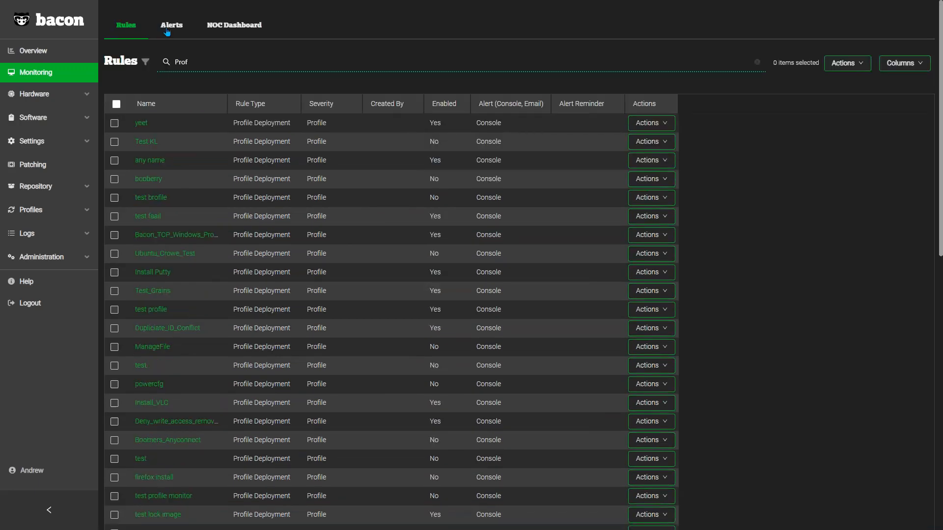
click(167, 29)
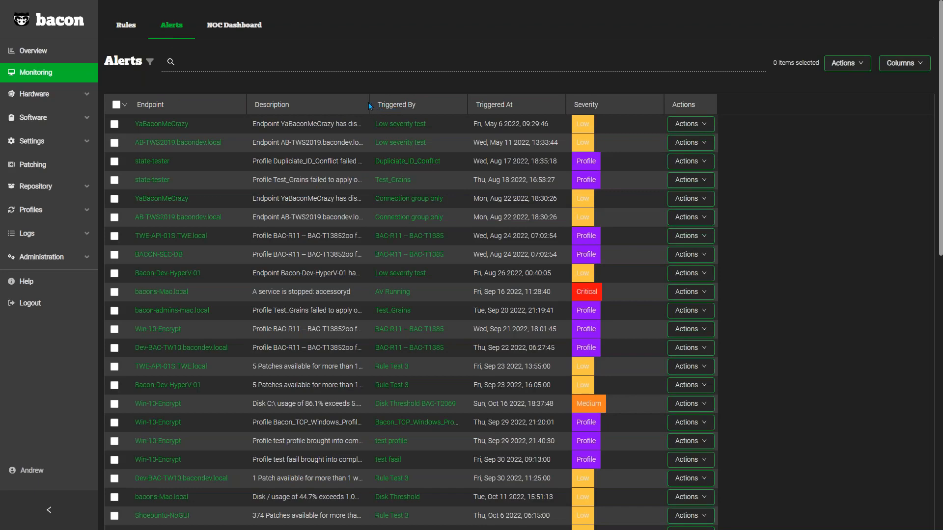
drag(367, 100, 484, 109)
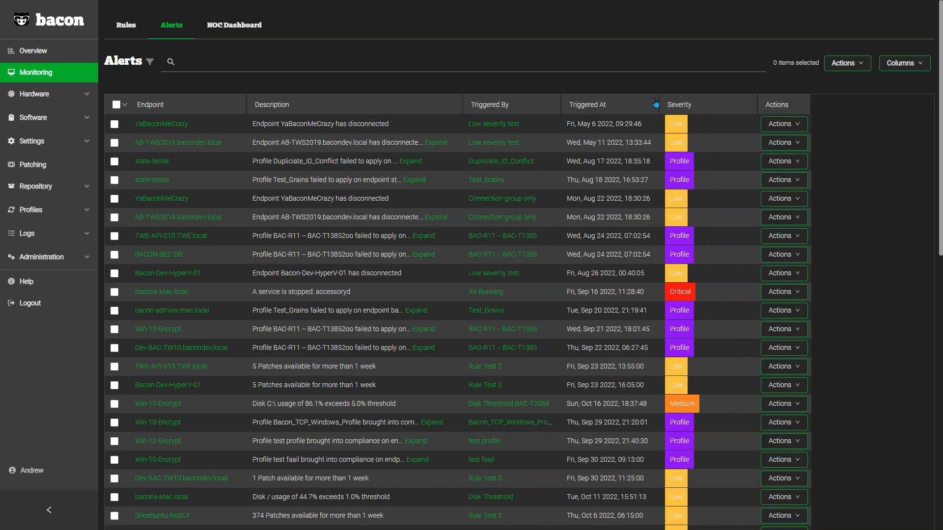
drag(657, 100, 677, 101)
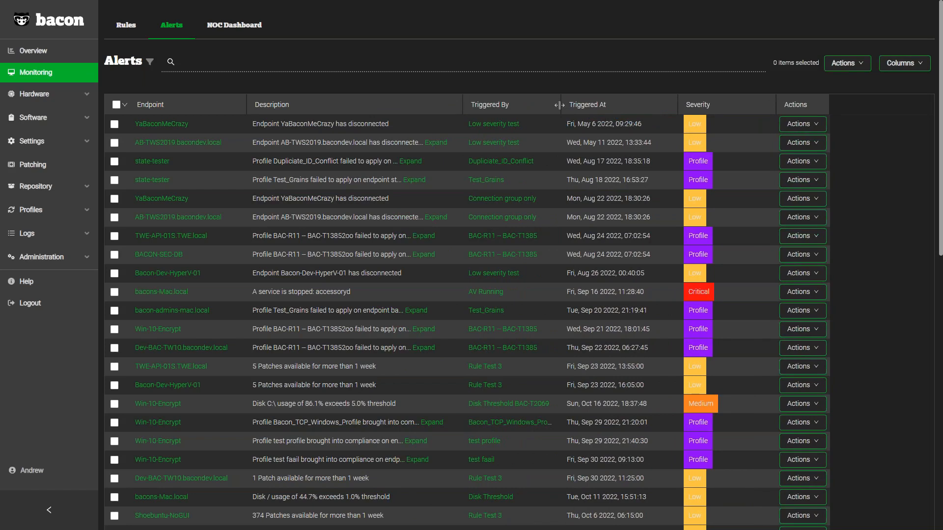
drag(563, 104, 589, 105)
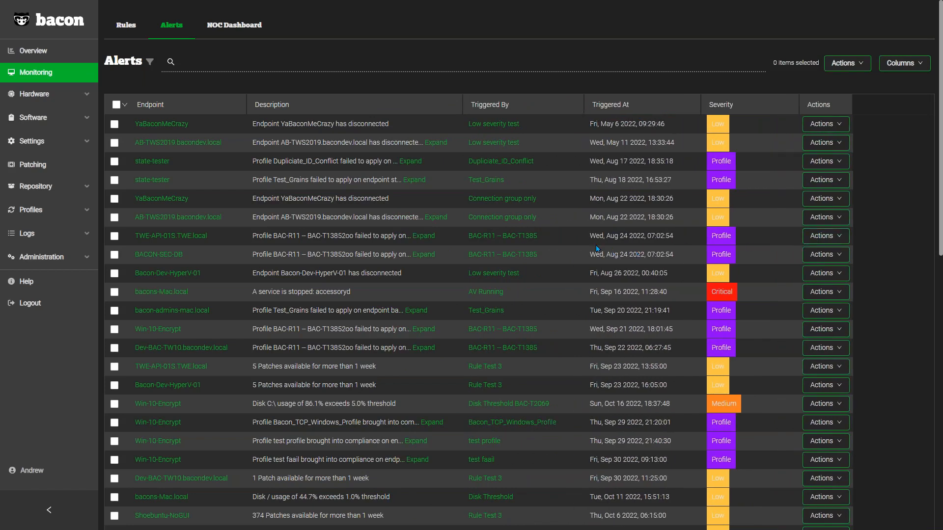
scroll(597, 248, down, 2)
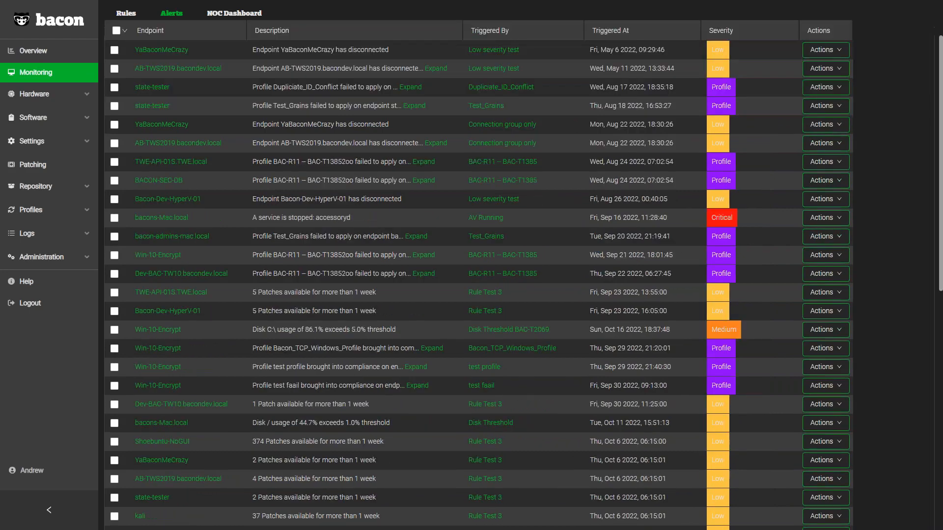
scroll(478, 265, down, 2)
scroll(478, 282, down, 1)
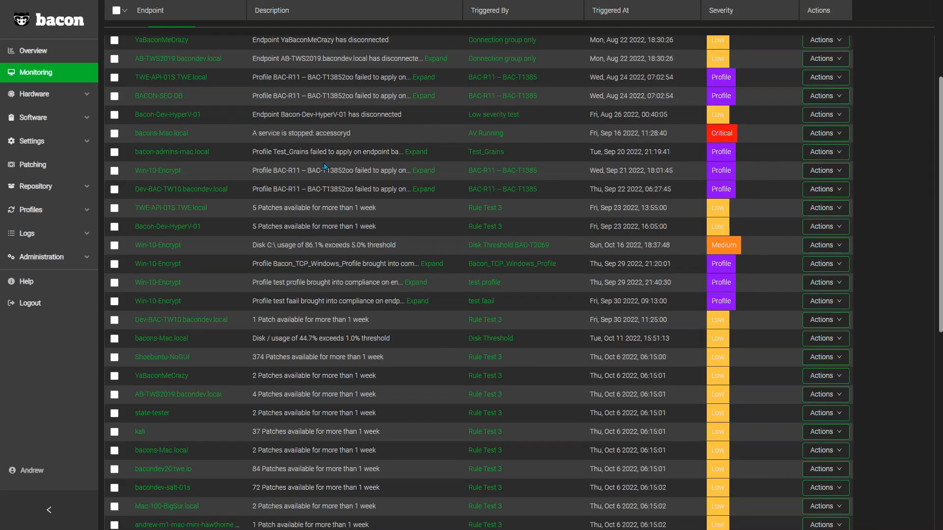
Step: Open the hardware endpoints list and show it in full screen
key(F11)
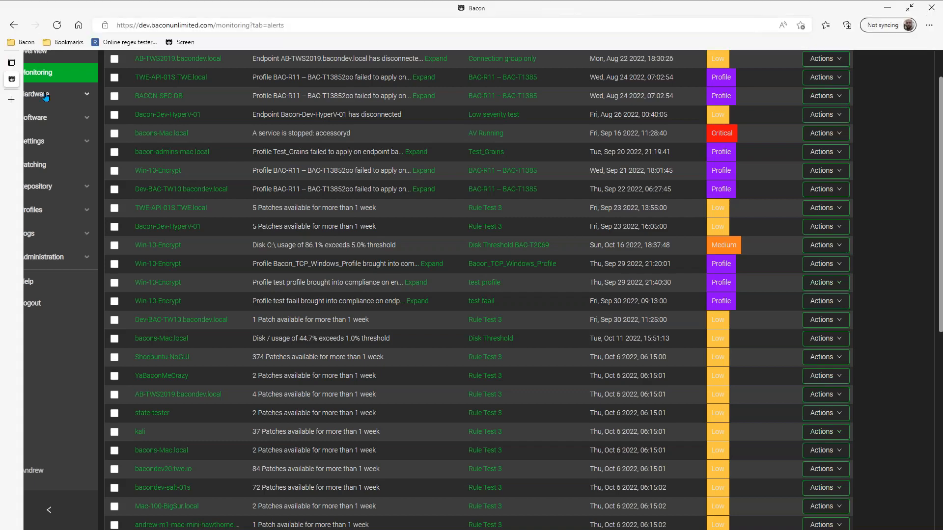
click(46, 95)
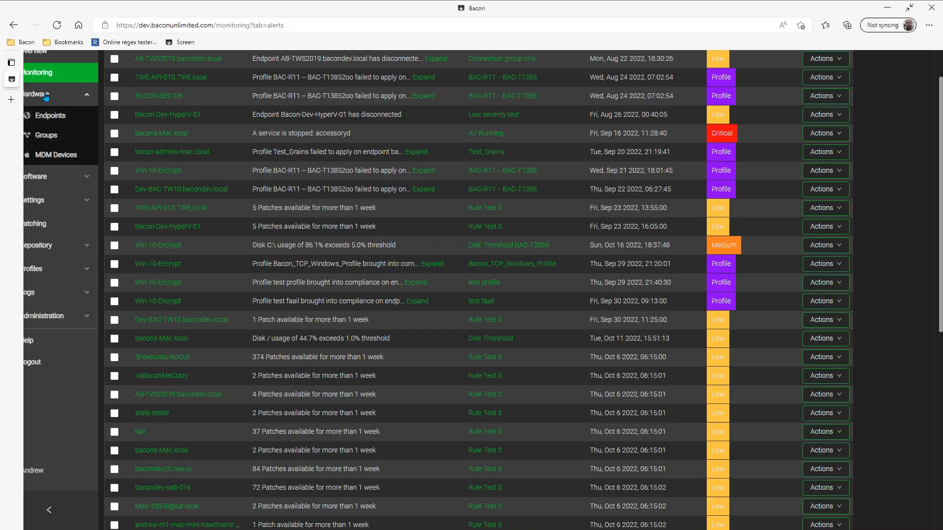
click(55, 118)
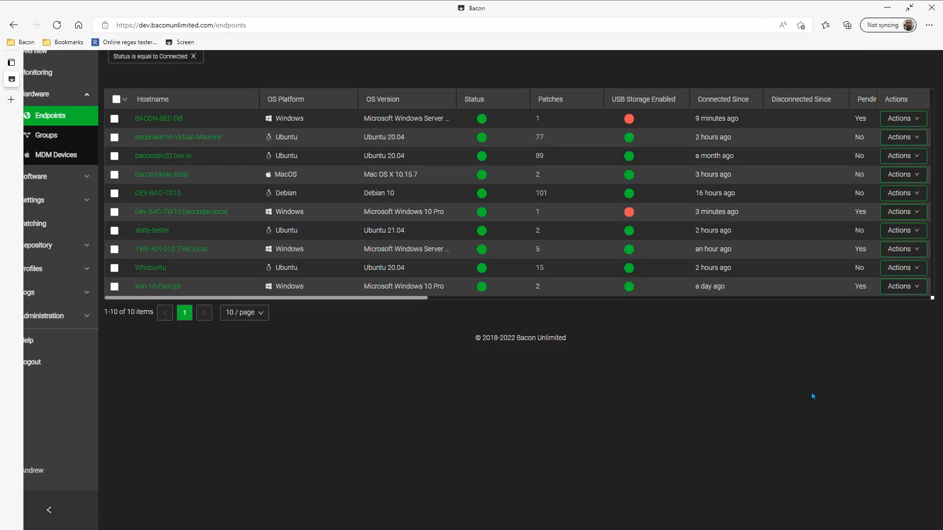
key(F11)
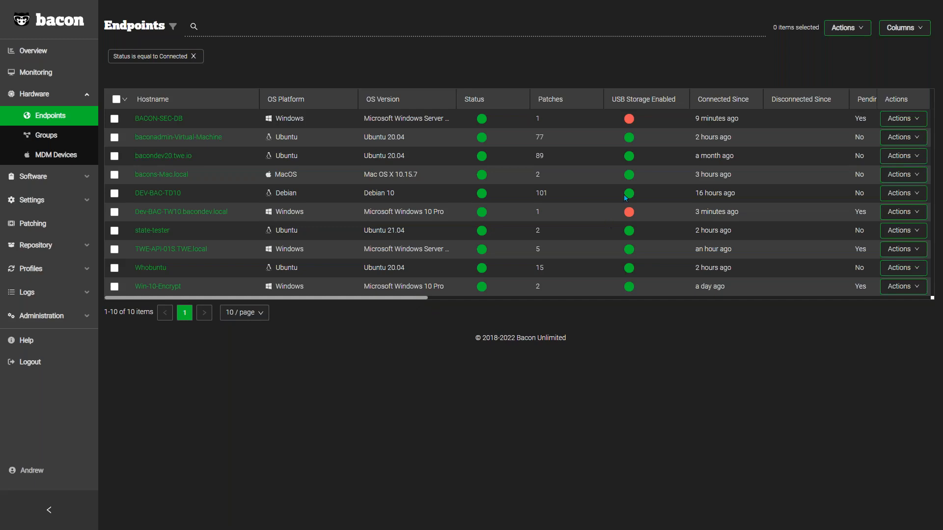
Step: Hide and restore the Serial Number, Status and OS Version columns in the endpoints list
click(896, 28)
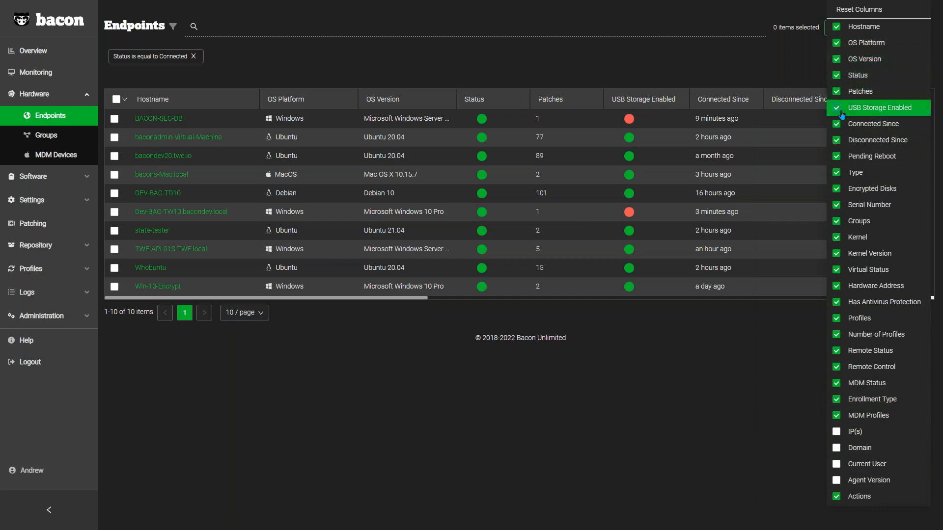
click(838, 206)
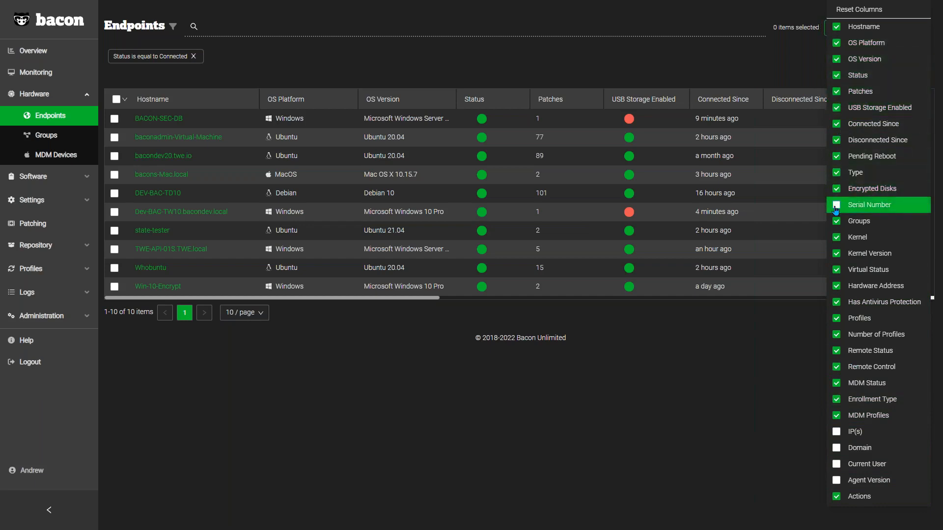
click(837, 206)
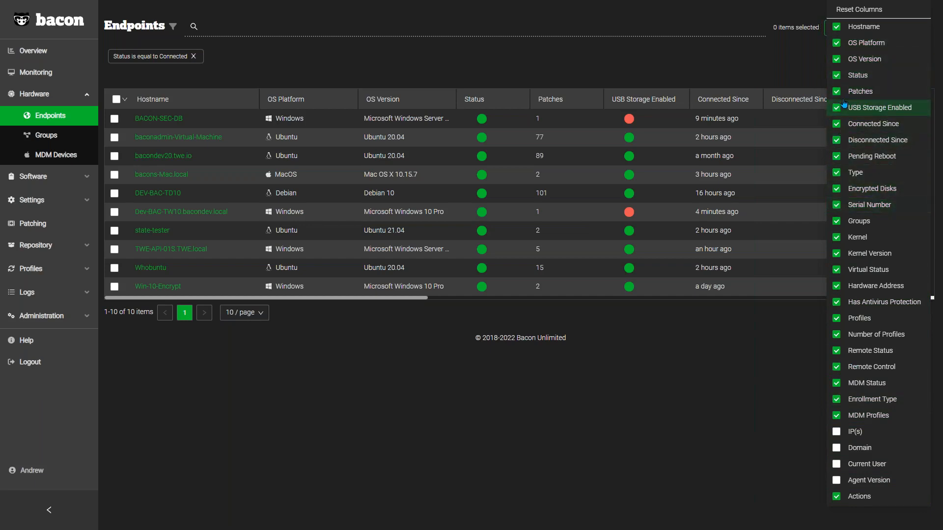
click(837, 75)
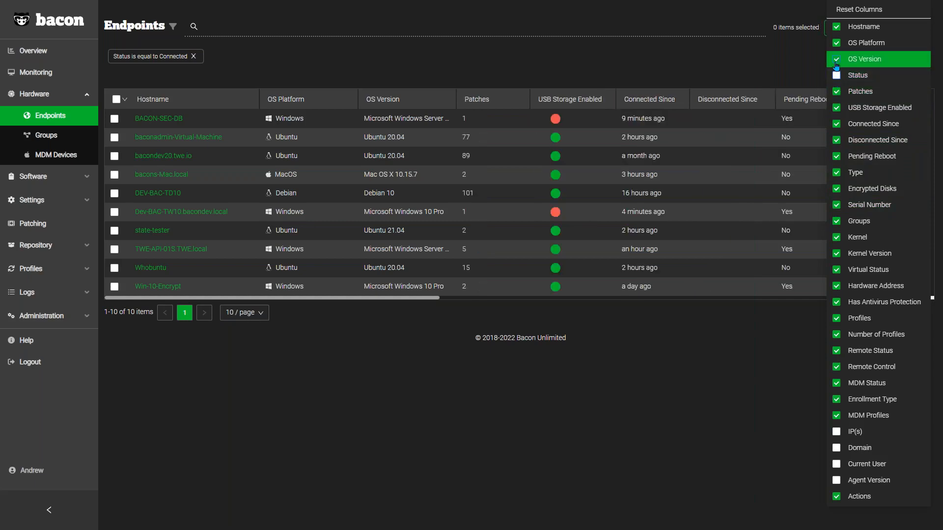
click(837, 59)
click(838, 59)
click(838, 75)
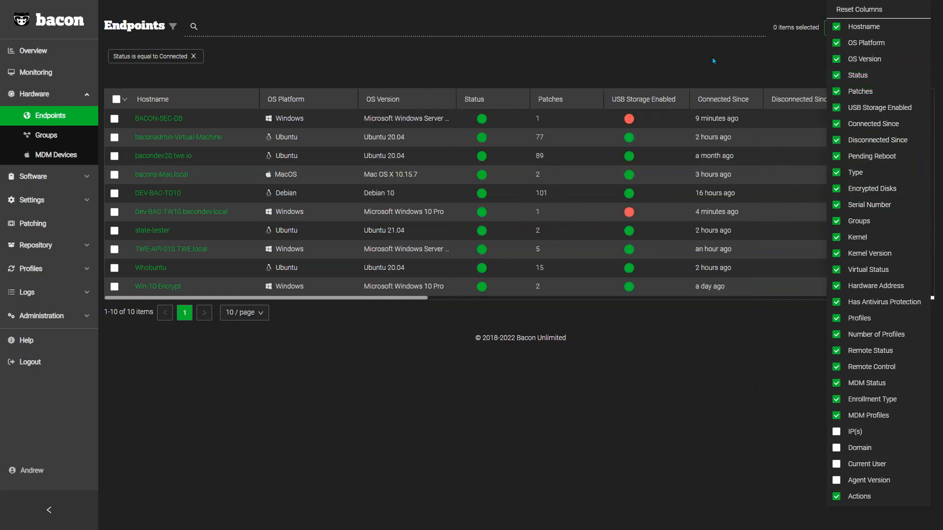
mouse_move(843, 29)
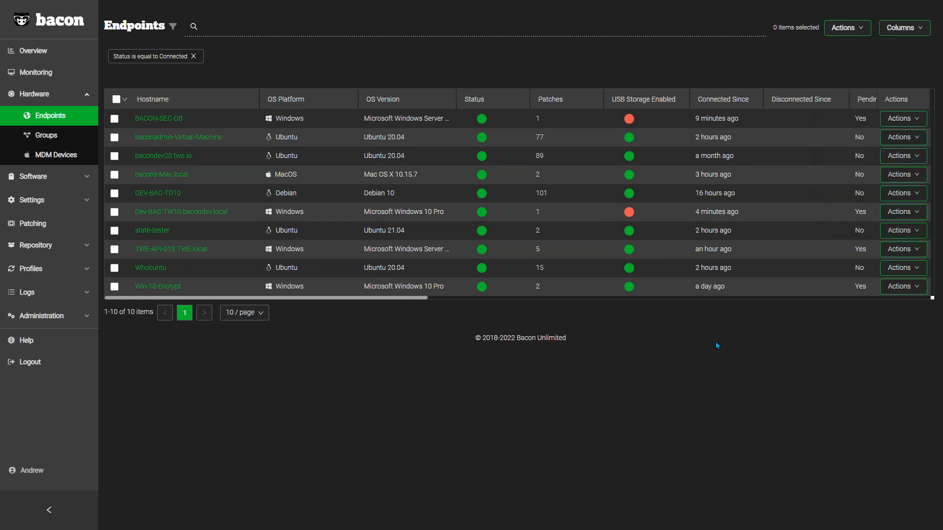
Step: Remove the Connected status filter from the endpoints list and open the BurgerBaby endpoint's details
click(194, 56)
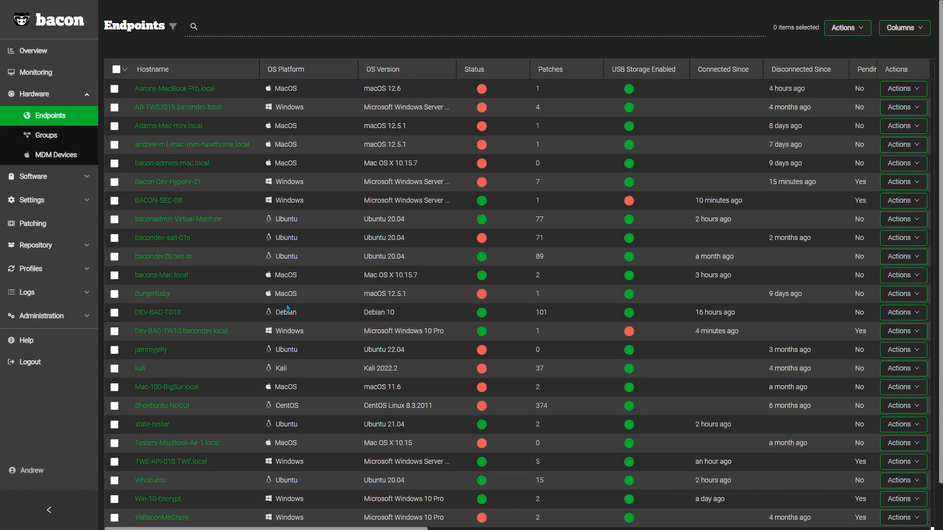
click(147, 294)
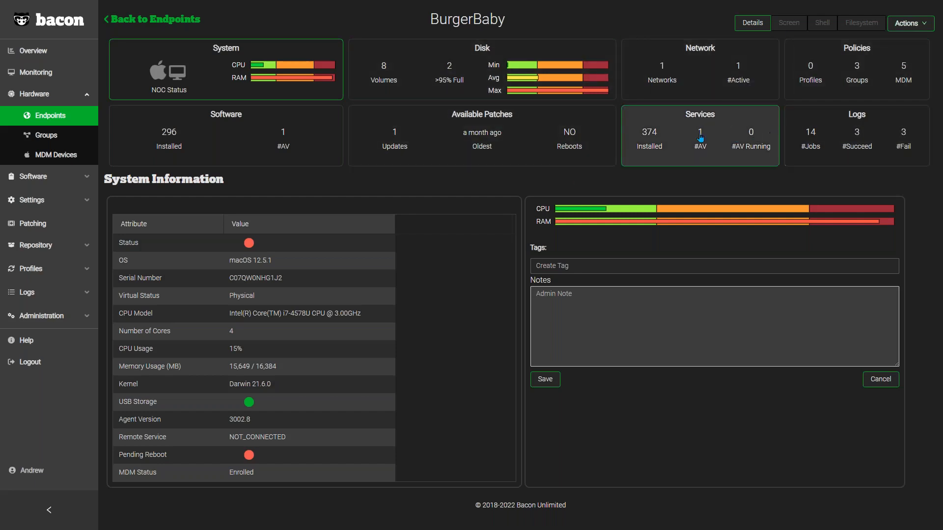
Step: Look through the software installed on the BurgerBaby endpoint and view its disk drives and recovery keys
click(294, 139)
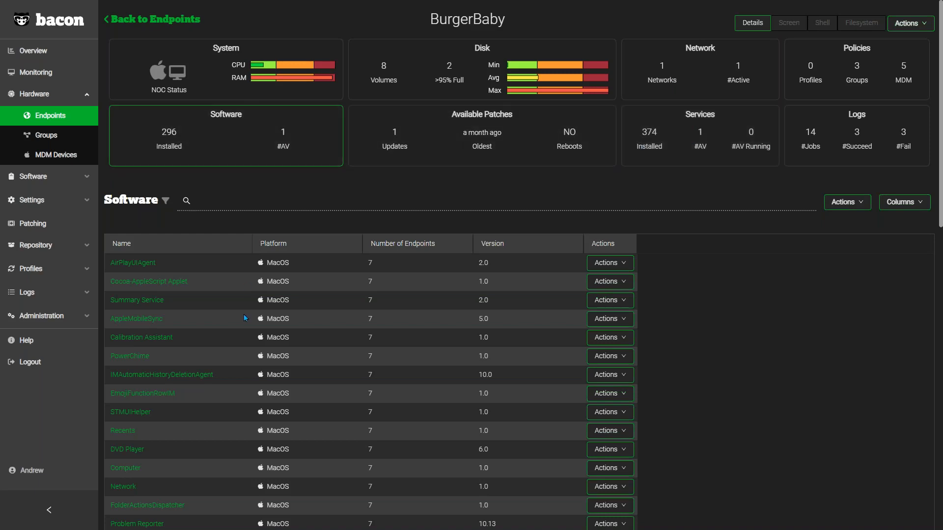
scroll(275, 332, down, 3)
scroll(274, 332, up, 3)
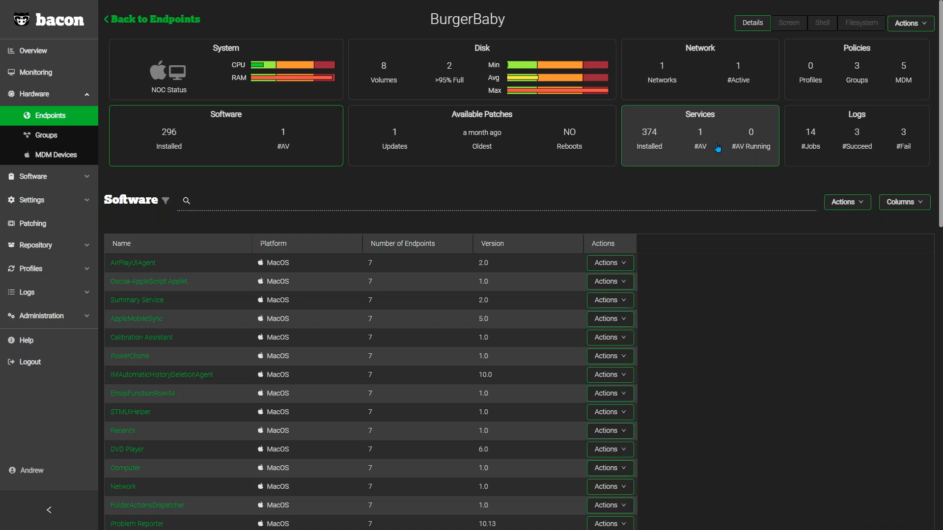
click(537, 44)
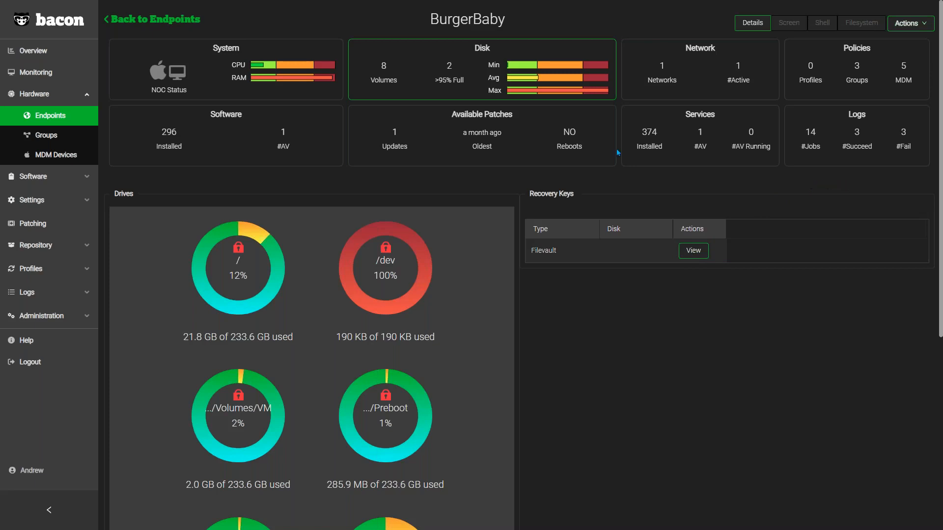
Step: Open the hardware groups list, sort it by Type in ascending order and look through the dynamic groups
click(56, 140)
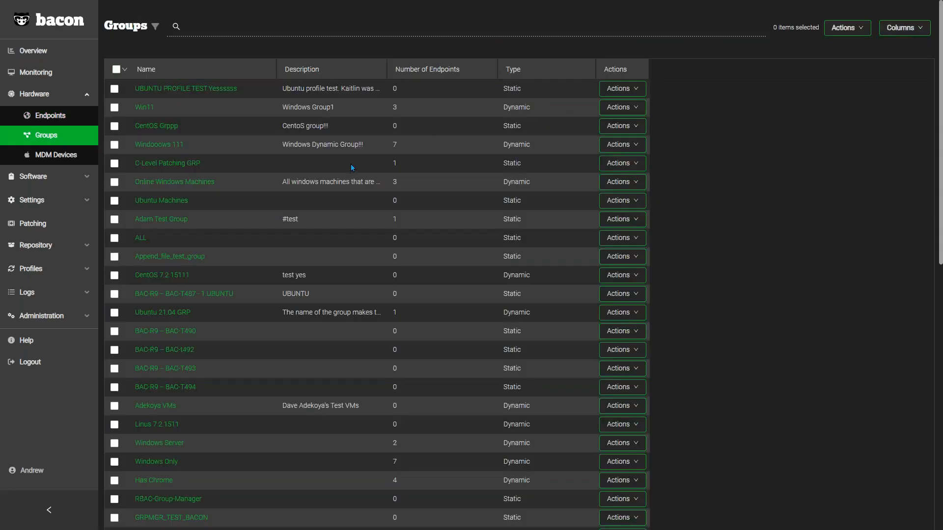
click(537, 75)
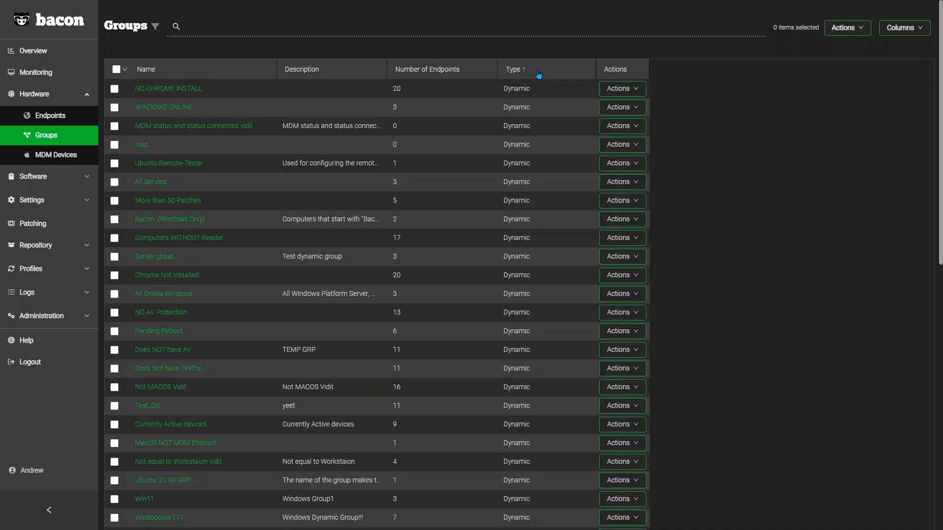
scroll(531, 128, down, 1)
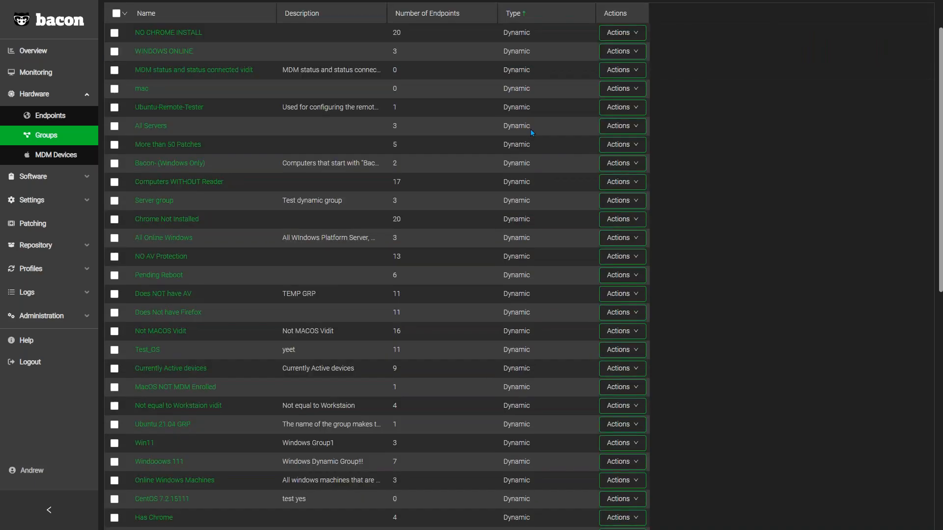
scroll(531, 129, up, 1)
Step: Switch the groups' Type sorting to descending and back to ascending, and open the NO CHROME INSTALL group
click(525, 75)
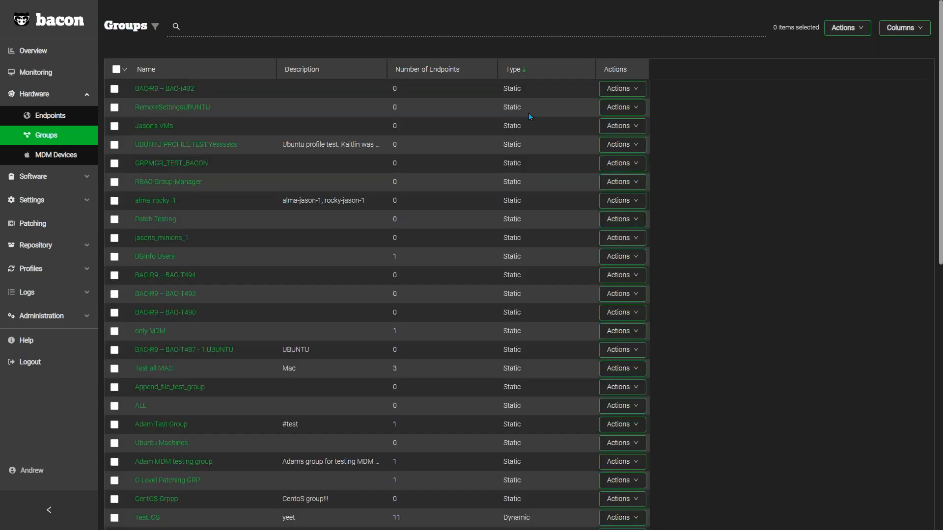
click(540, 72)
click(540, 73)
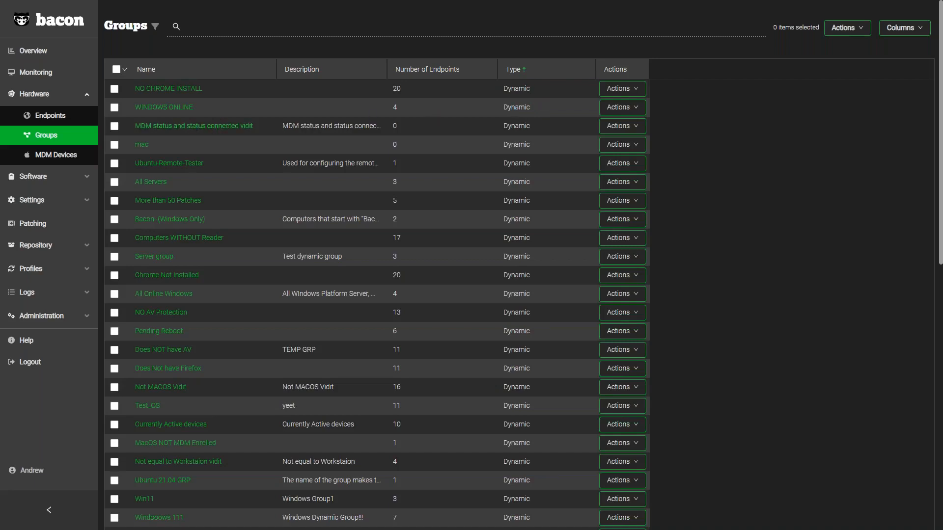
click(162, 90)
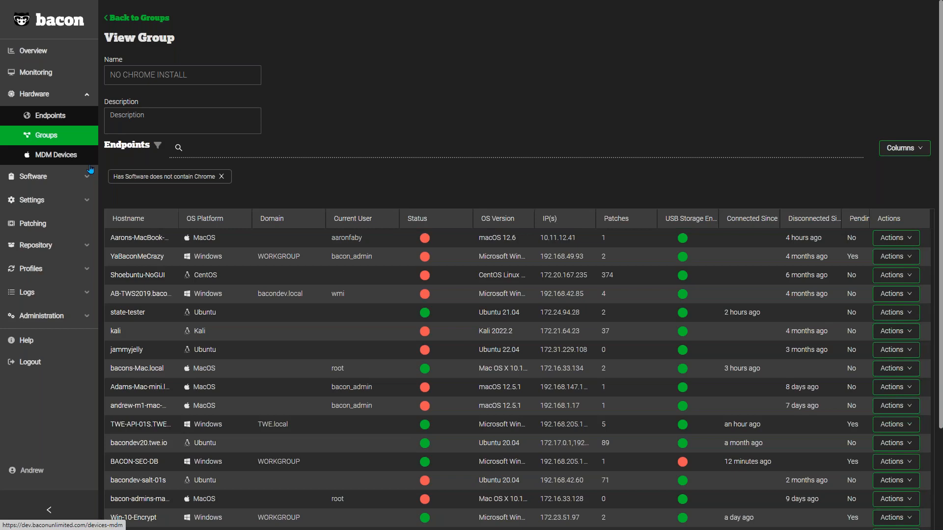
Step: Open the installed software list and look through its entries
click(54, 178)
click(53, 141)
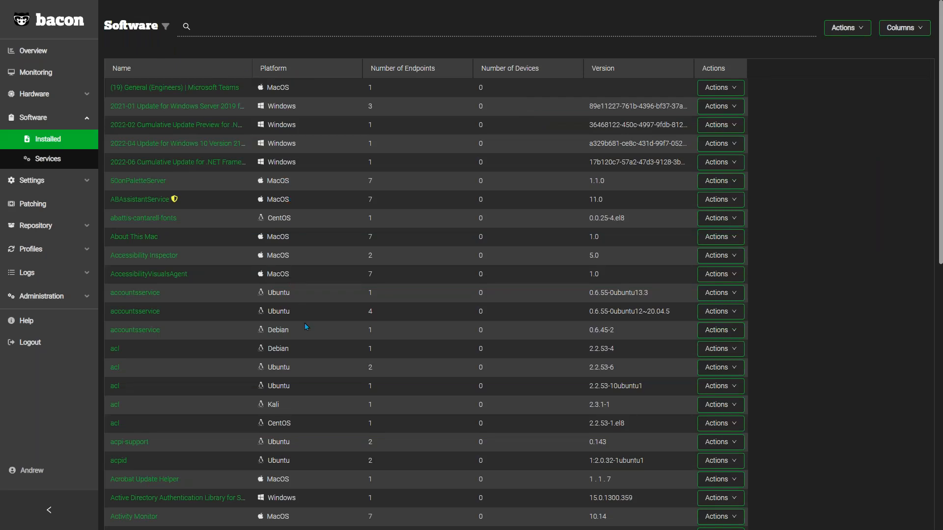
scroll(307, 390, down, 2)
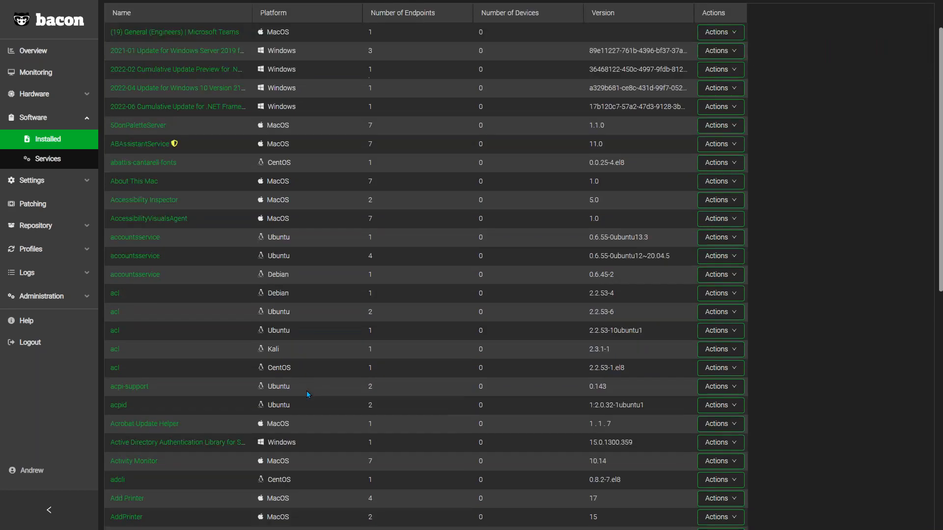
scroll(306, 391, up, 2)
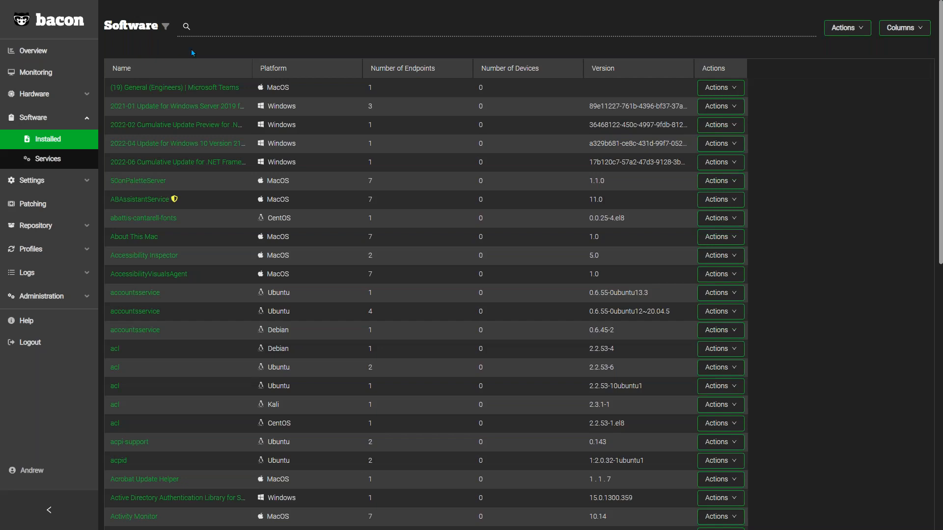
Step: Filter the installed software list to entries whose Platform is equal to Windows
click(166, 28)
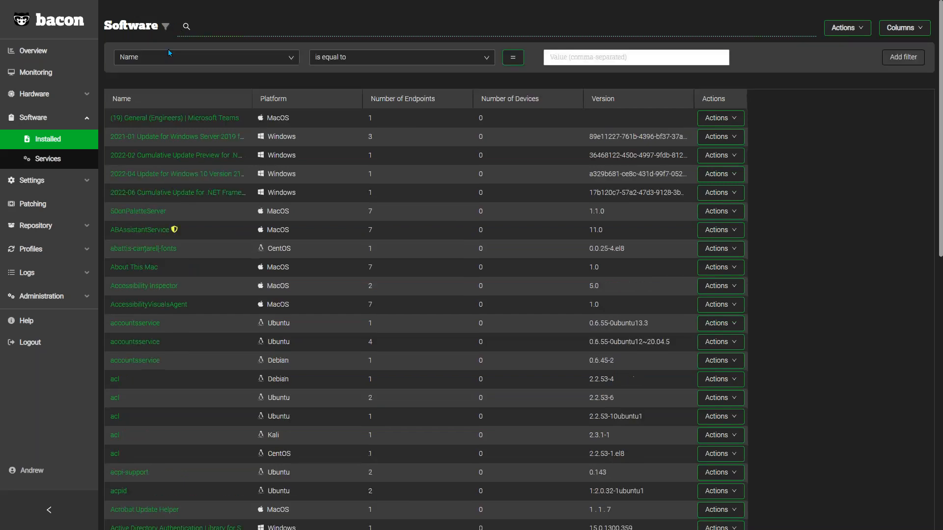
click(170, 56)
click(164, 93)
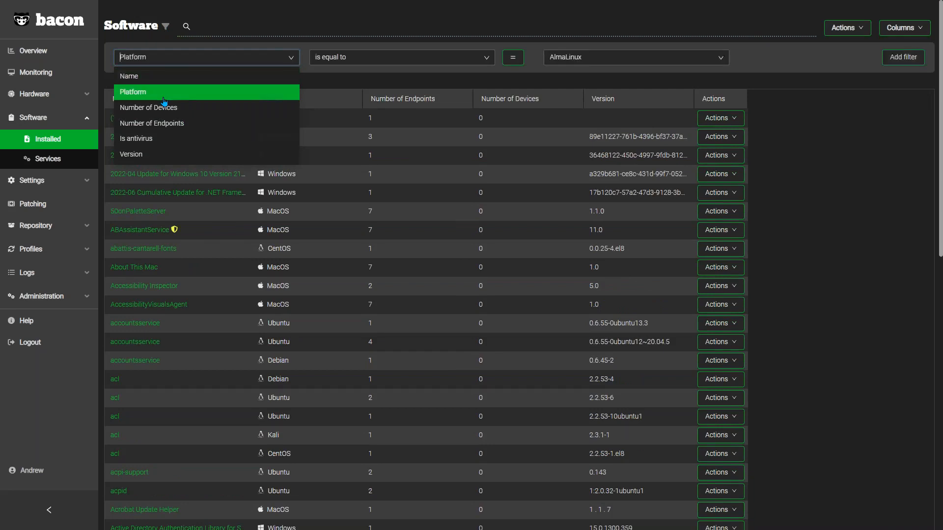
click(602, 57)
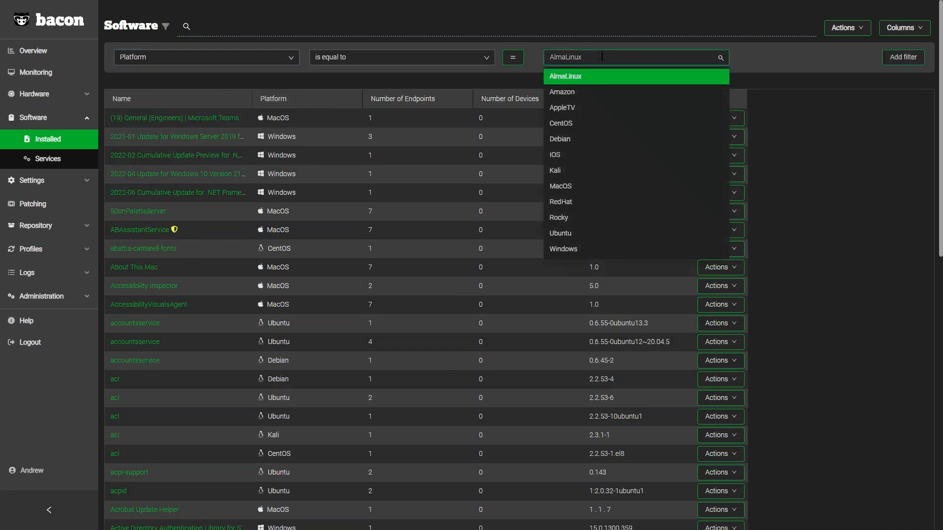
text(Windows)
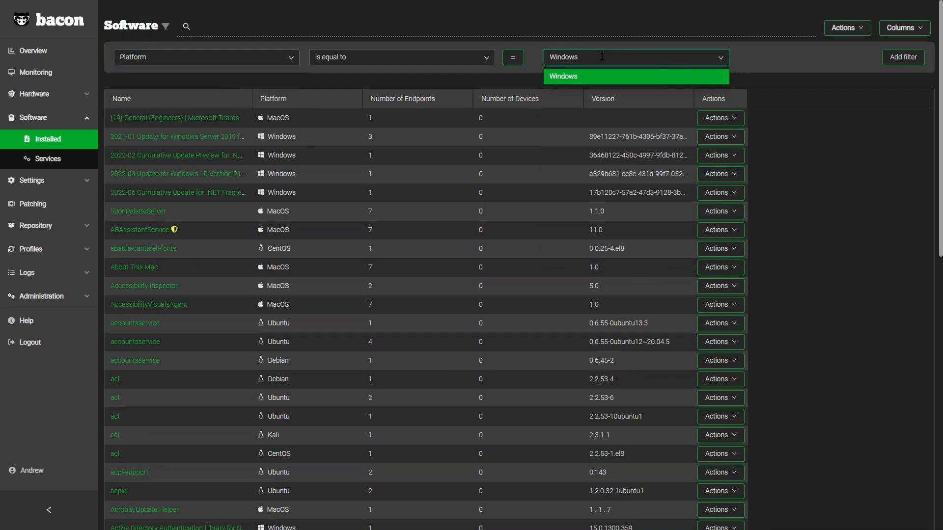
key(Return)
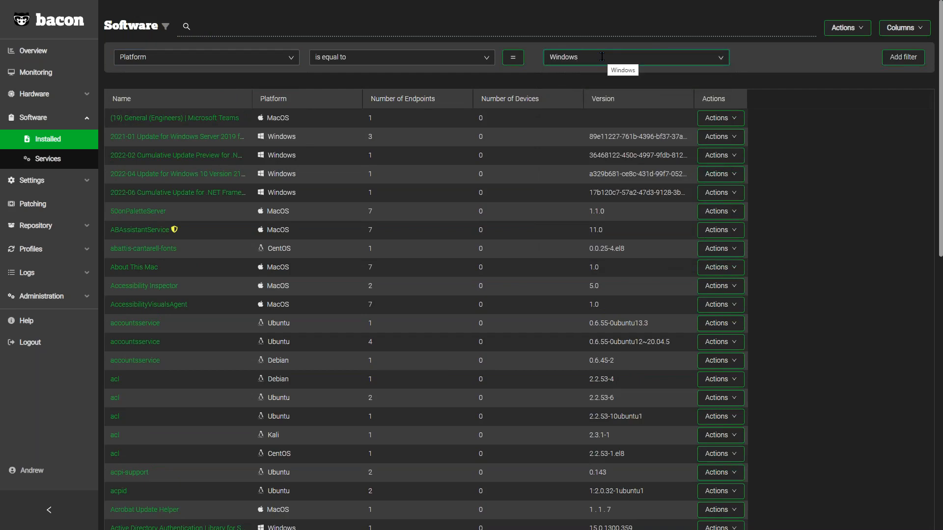
click(888, 61)
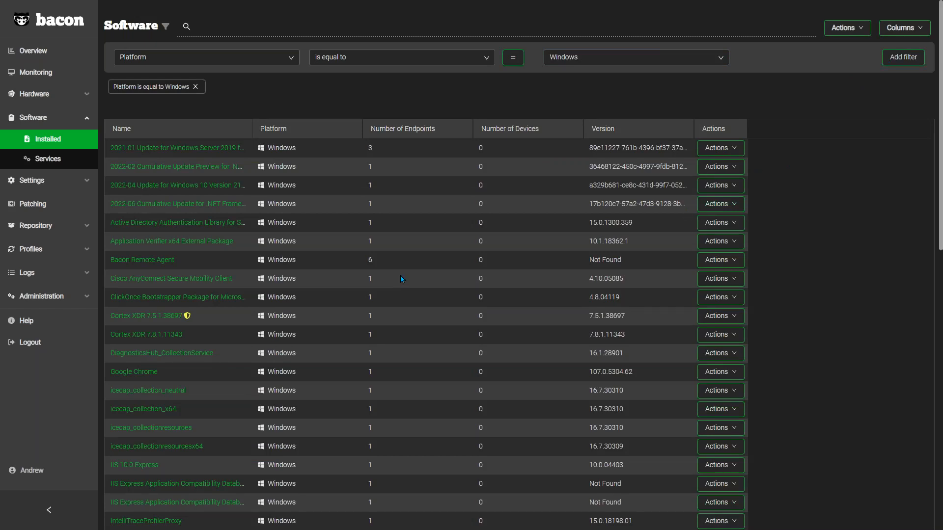
Step: Look through the filtered Windows software and open the Bacon Remote Agent entry to view where it is installed
scroll(401, 279, down, 2)
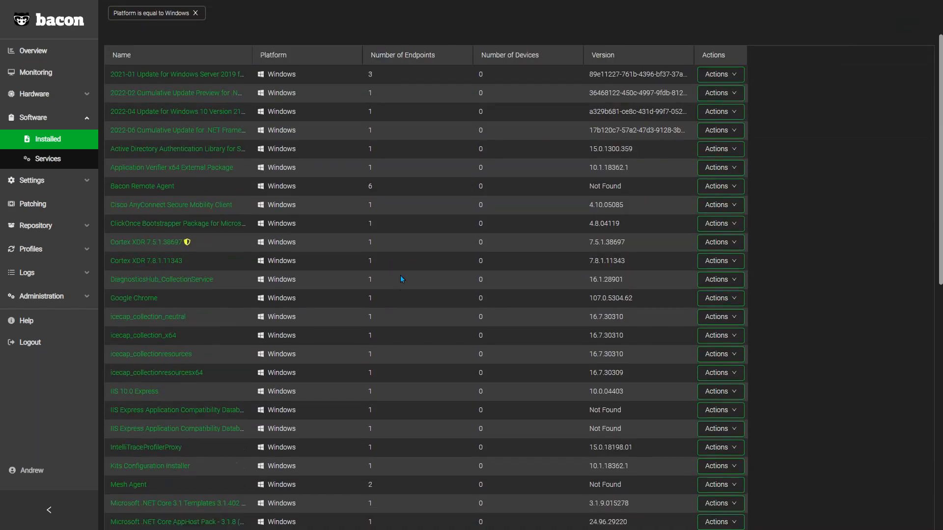
scroll(401, 279, down, 3)
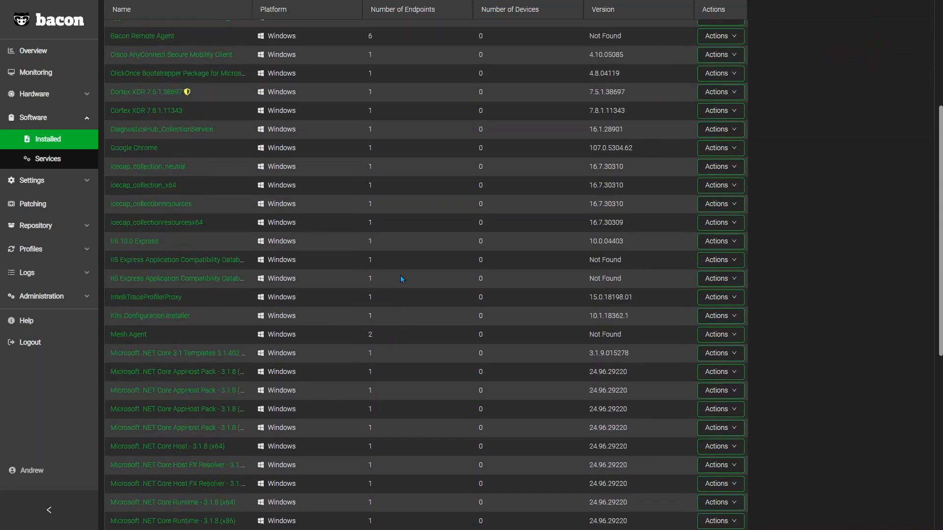
scroll(401, 279, down, 1)
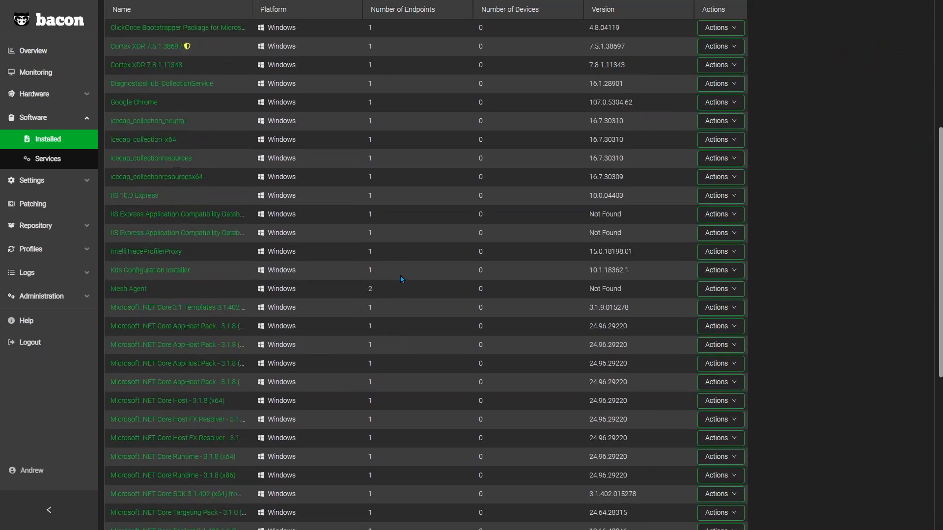
scroll(400, 279, up, 5)
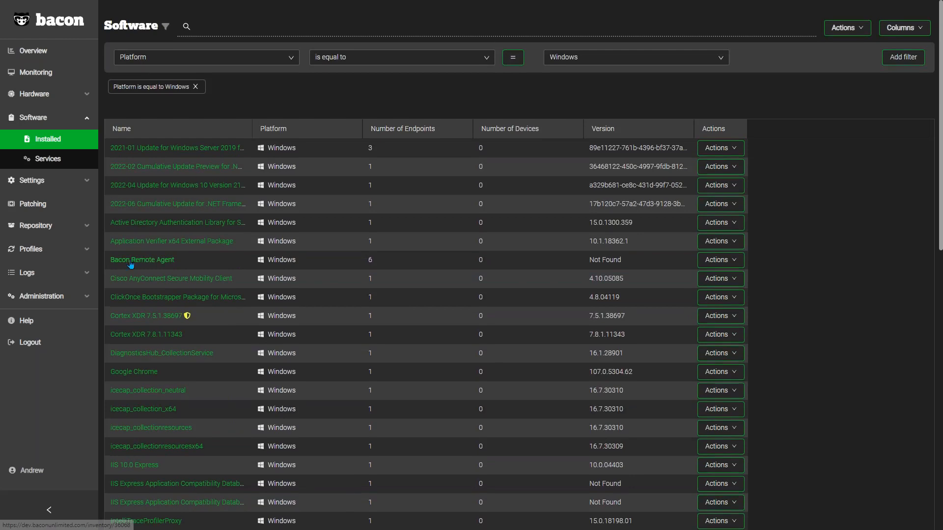
click(130, 260)
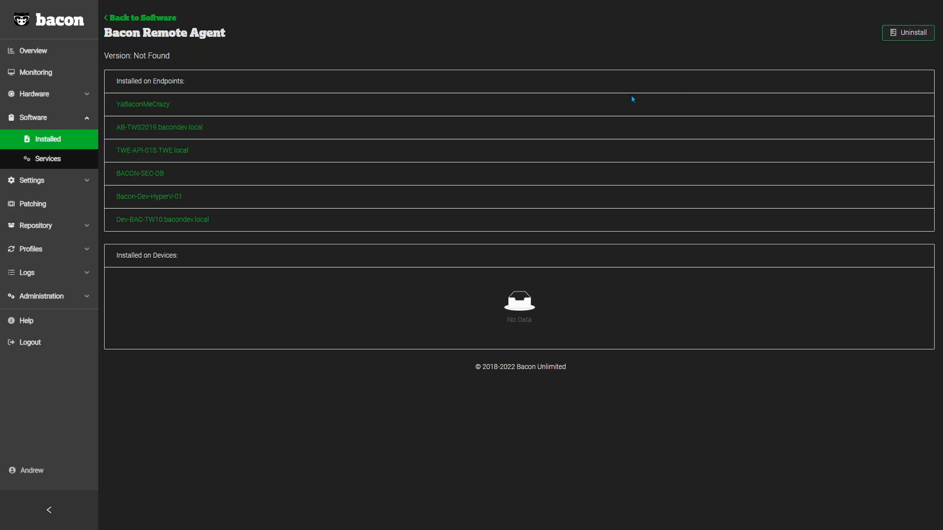
Step: Open the accessoryd service from the software services list and view the actions offered for a running and a stopped endpoint
click(42, 159)
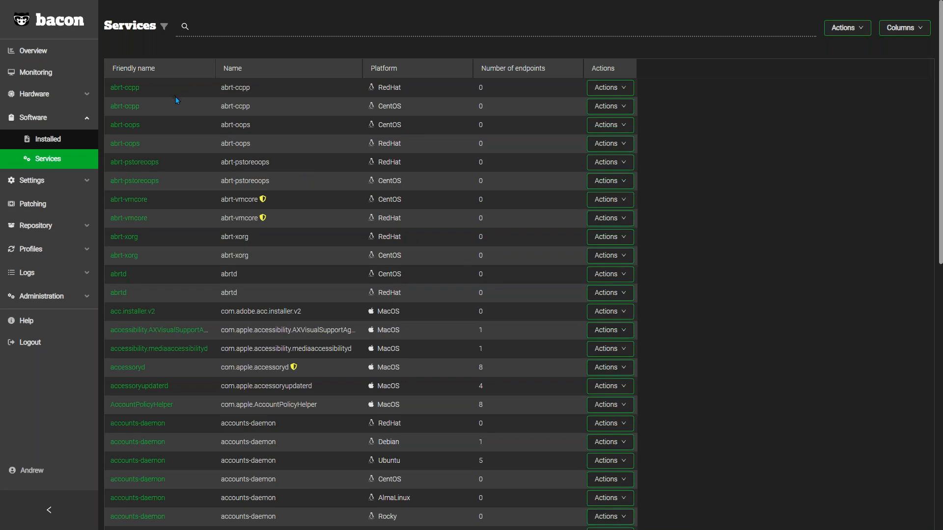
click(126, 369)
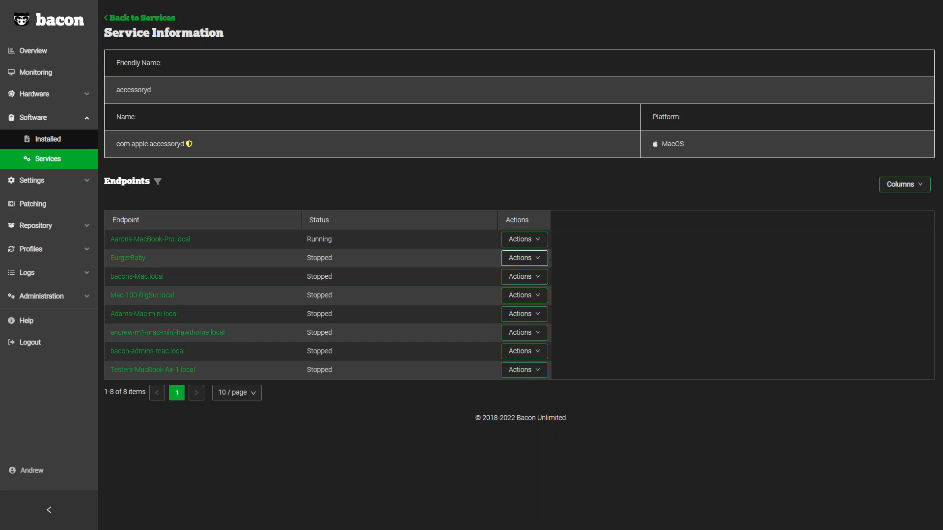
click(525, 246)
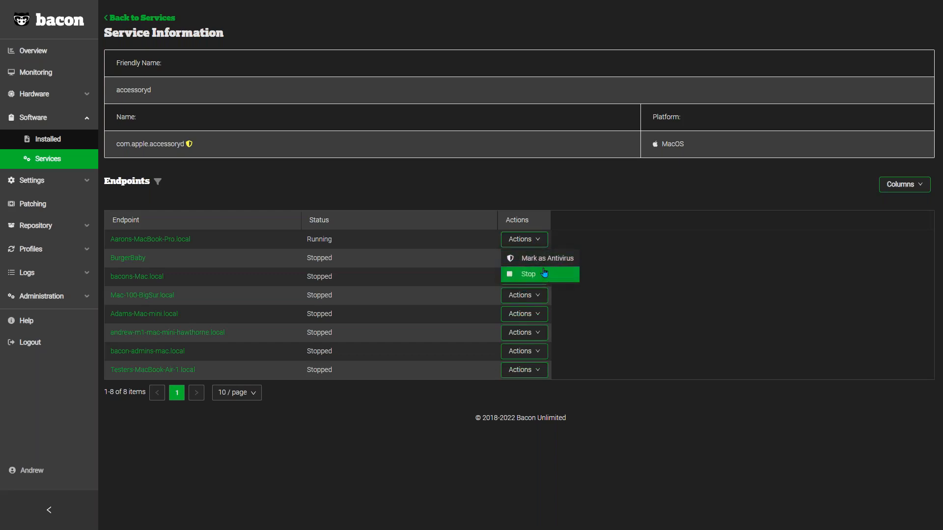
click(633, 294)
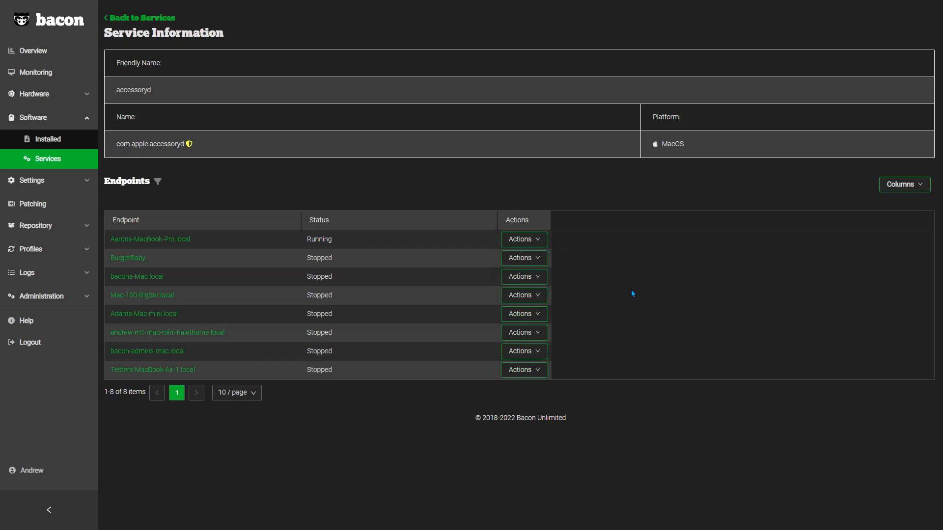
click(527, 259)
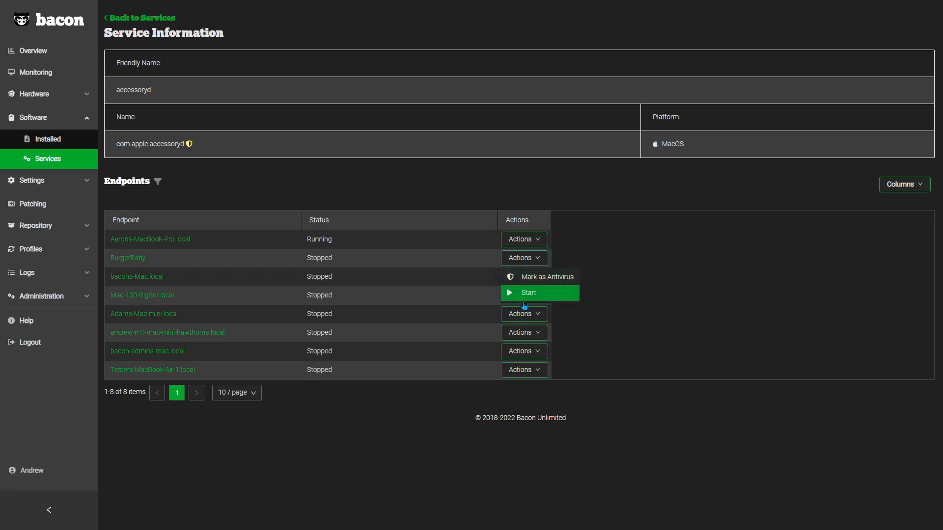
click(629, 281)
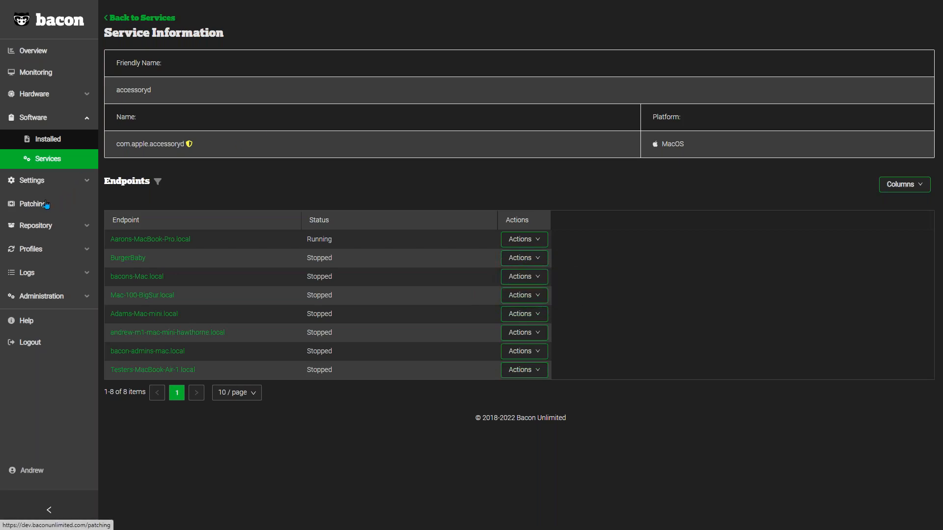
Step: Open the patching list and widen the Categories column so its full entries fit
click(23, 205)
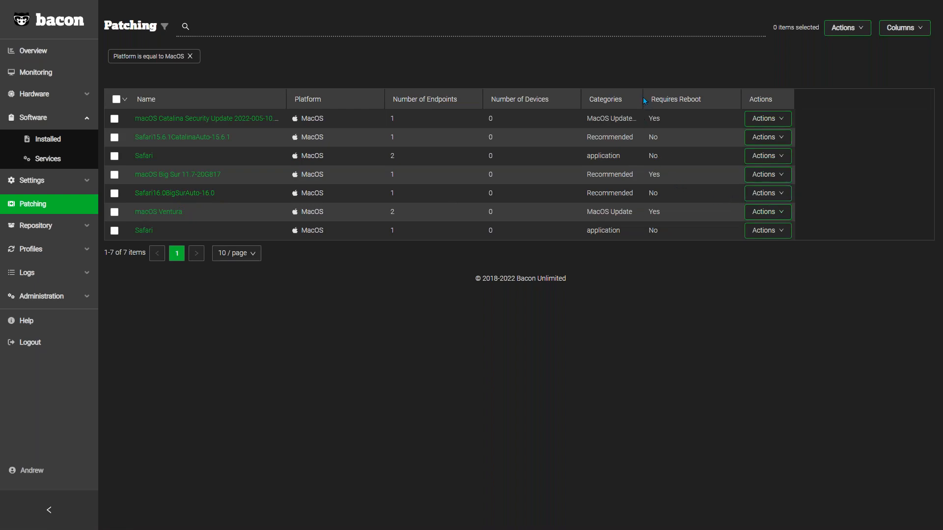
drag(641, 98, 725, 105)
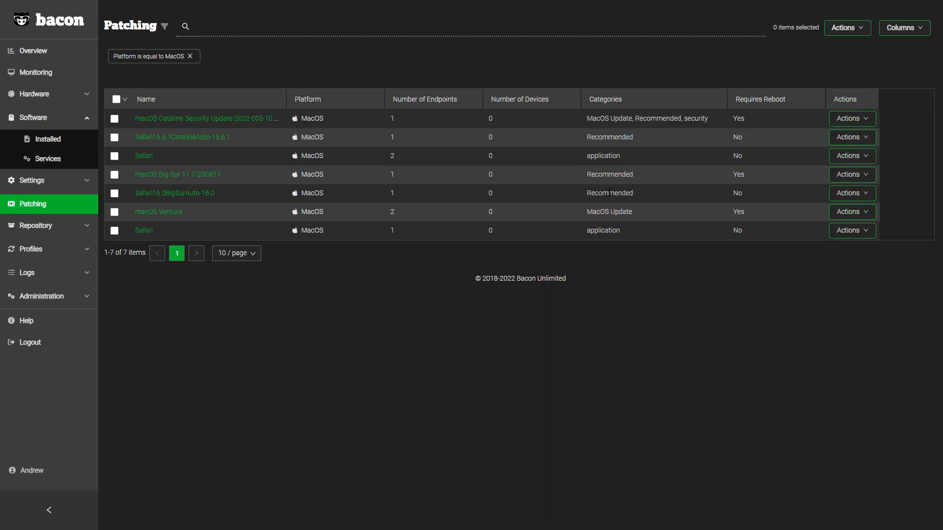
Step: Open the installation setup for the Safari16.0BigSurAuto-16.0 patch
click(873, 198)
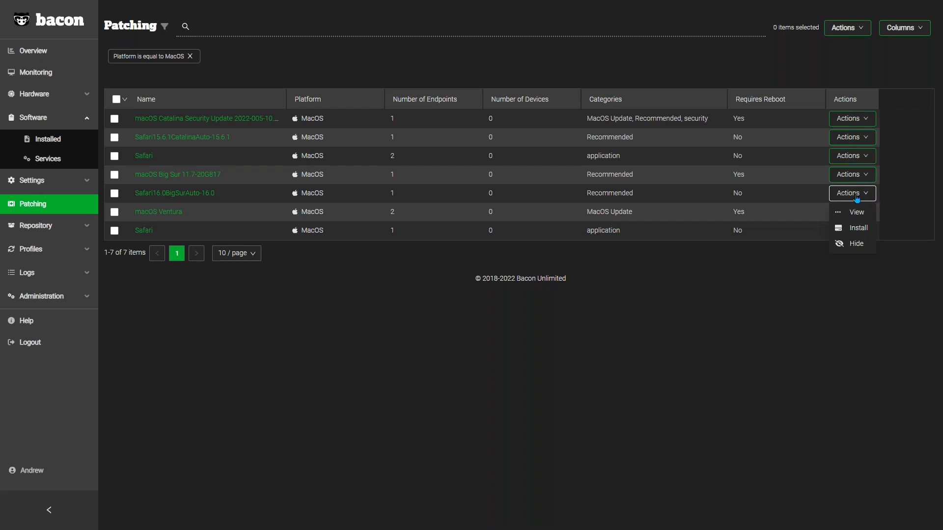
click(857, 229)
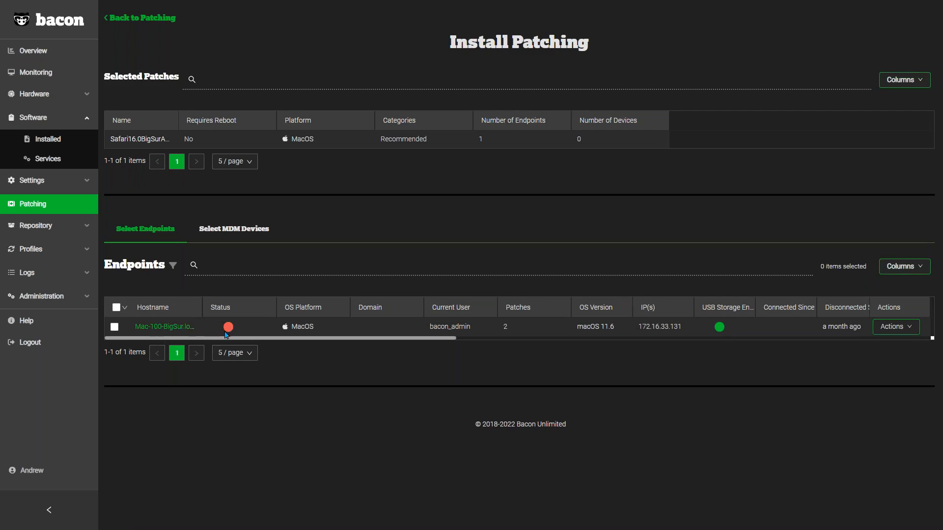
Step: Select the Mac-100-BigSur endpoint for the Safari patch and choose Install with Delay with a maximum user delay of 7 days
click(115, 328)
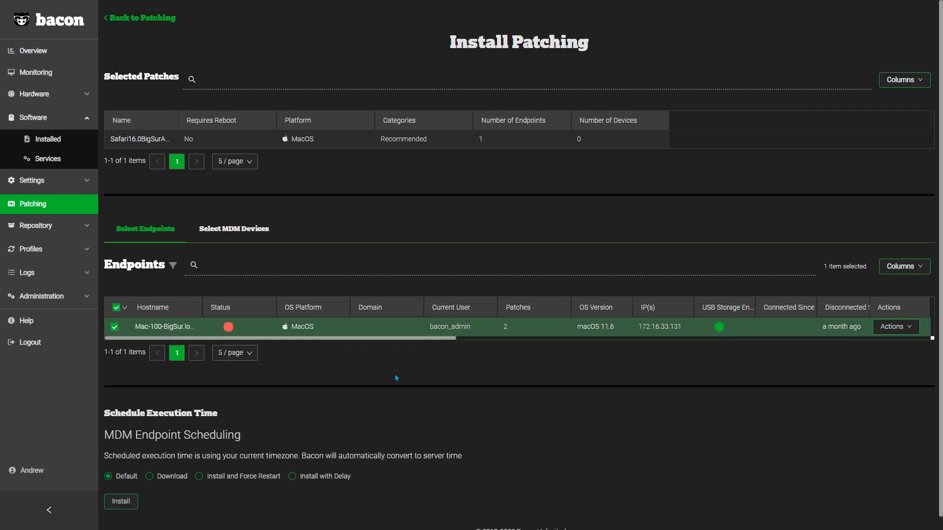
scroll(472, 393, down, 1)
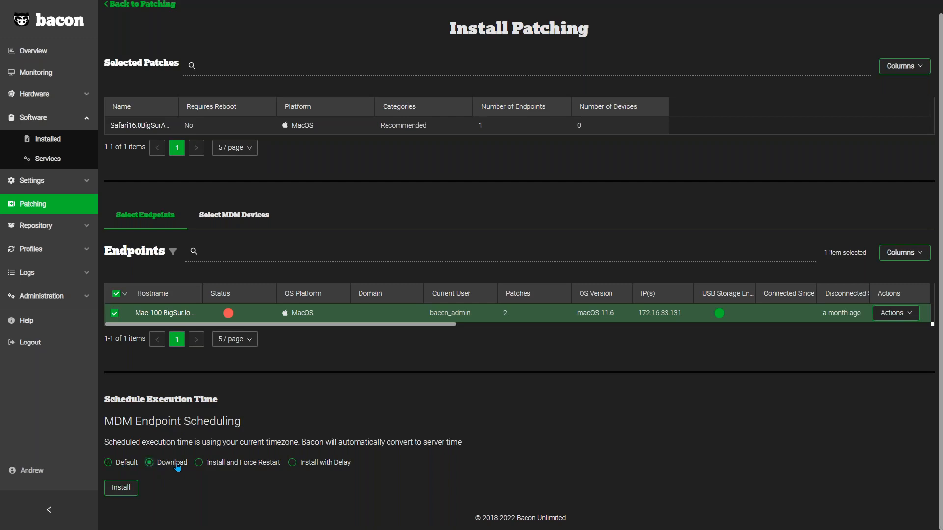
click(236, 469)
click(309, 464)
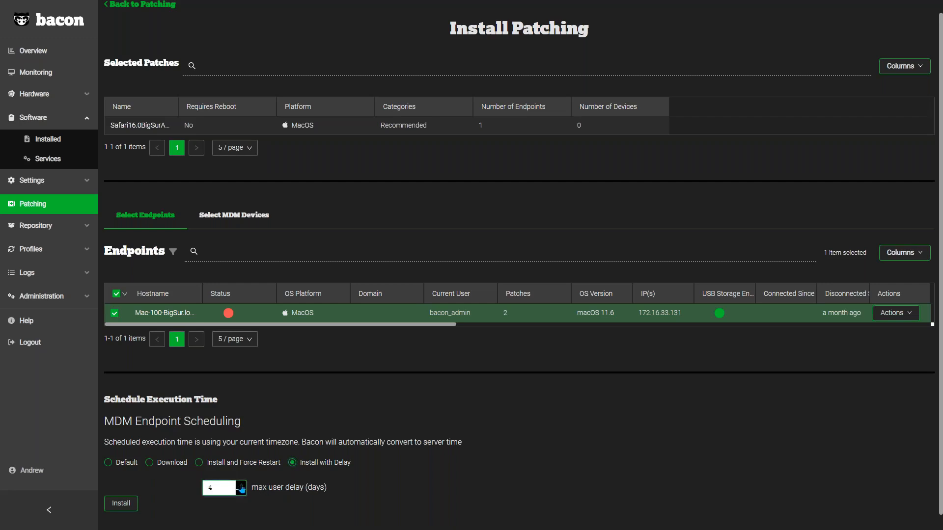
click(242, 486)
click(241, 494)
click(242, 486)
click(242, 486)
Step: Open the repository's file list and look through the uploaded files and the upload area
click(37, 226)
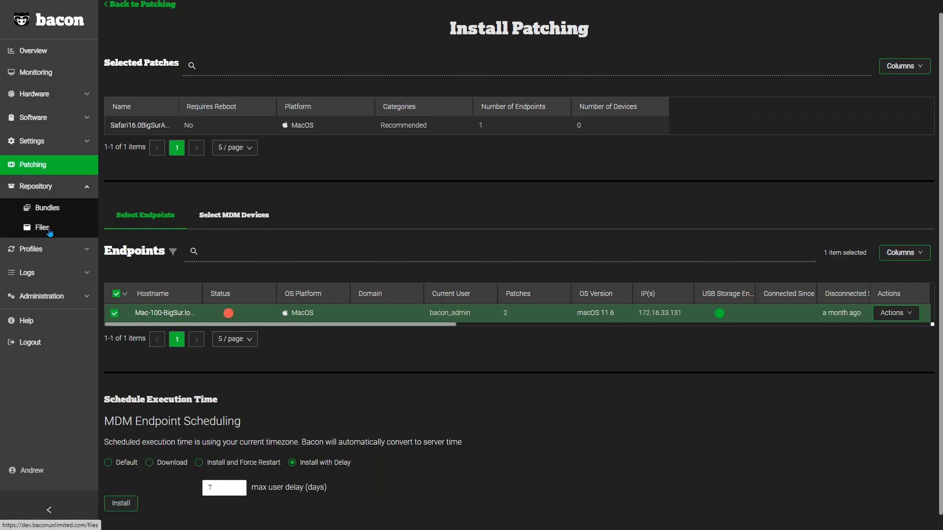
click(49, 231)
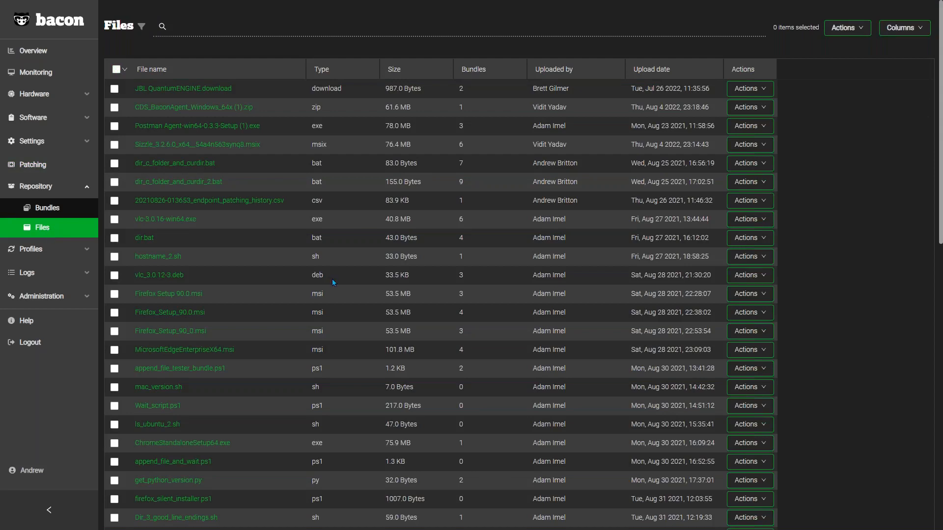
scroll(332, 278, down, 12)
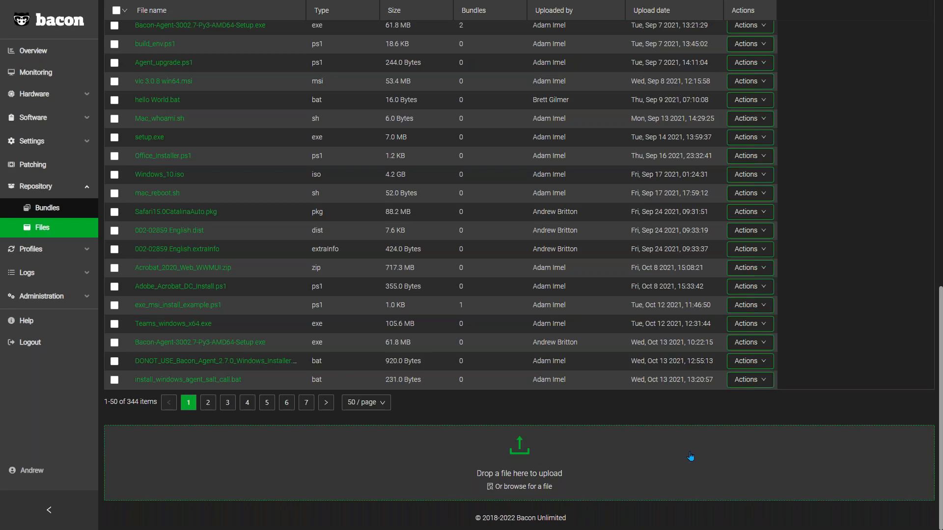
scroll(690, 457, up, 3)
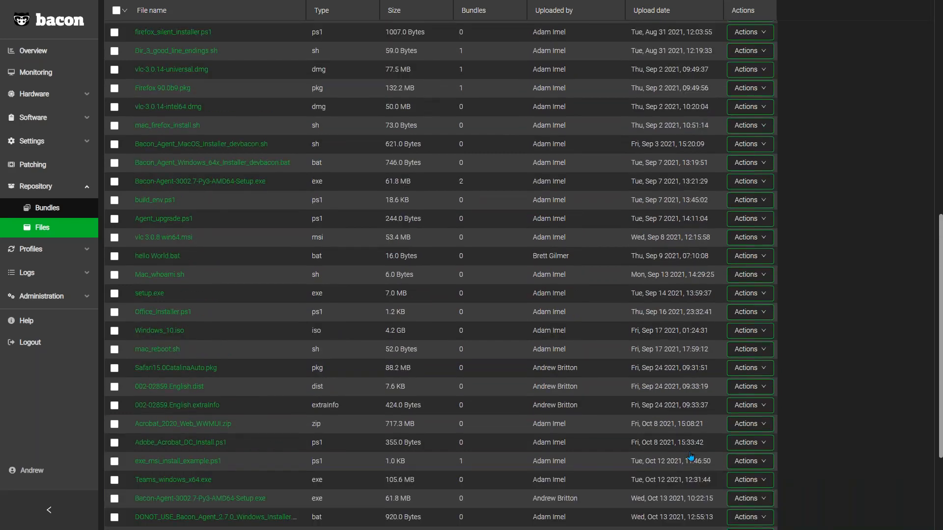
scroll(441, 265, up, 9)
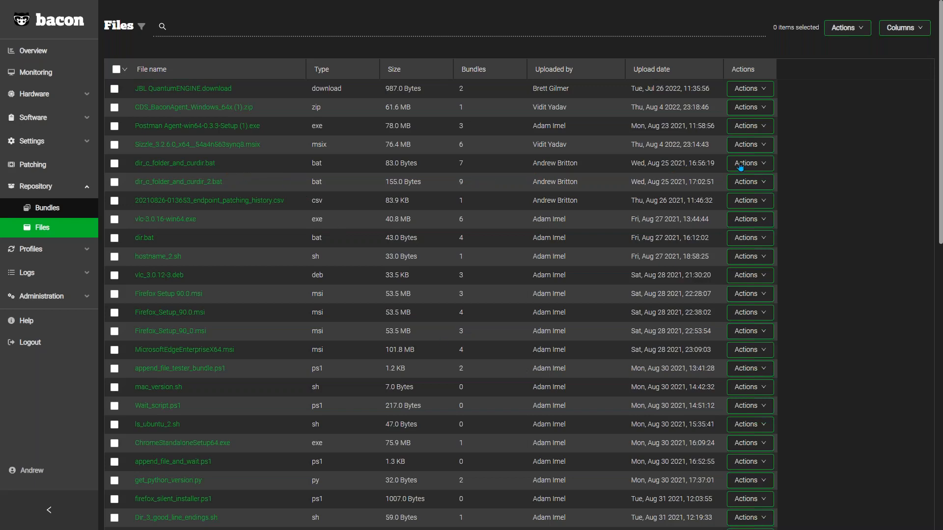
Step: Edit dir_c_folder_and_curdir.bat with echo "Empty Test fiel on Dev server" in Windows batch (CMD) script style, and return to the files without saving
click(756, 167)
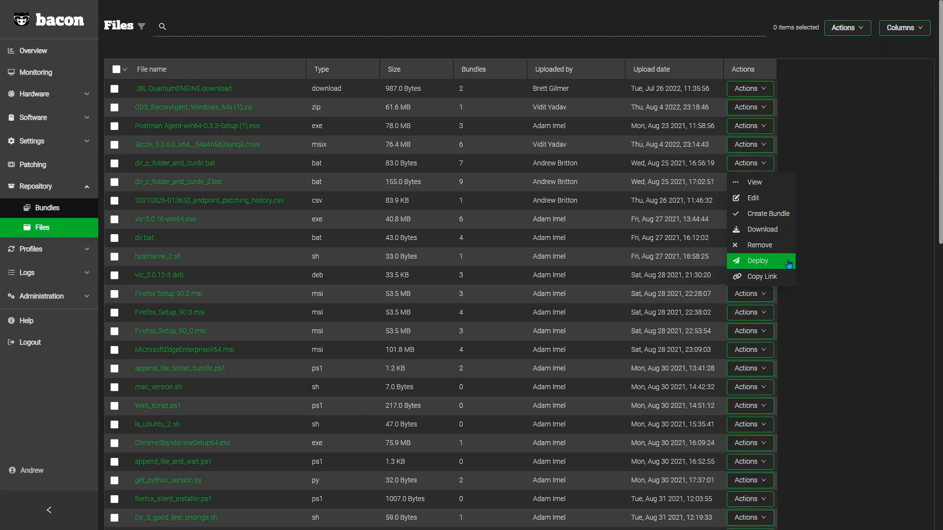
click(771, 199)
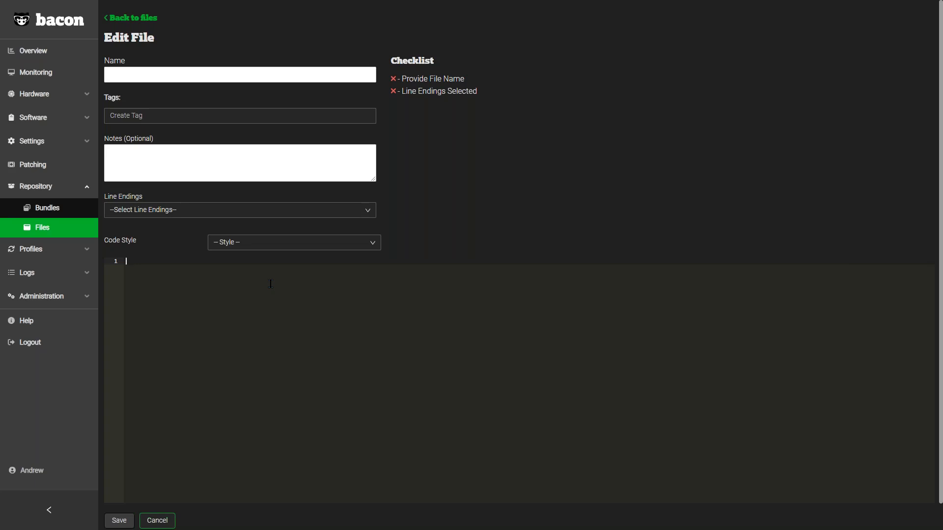
text(echo "Empty Test fiel on Dev server)
click(281, 248)
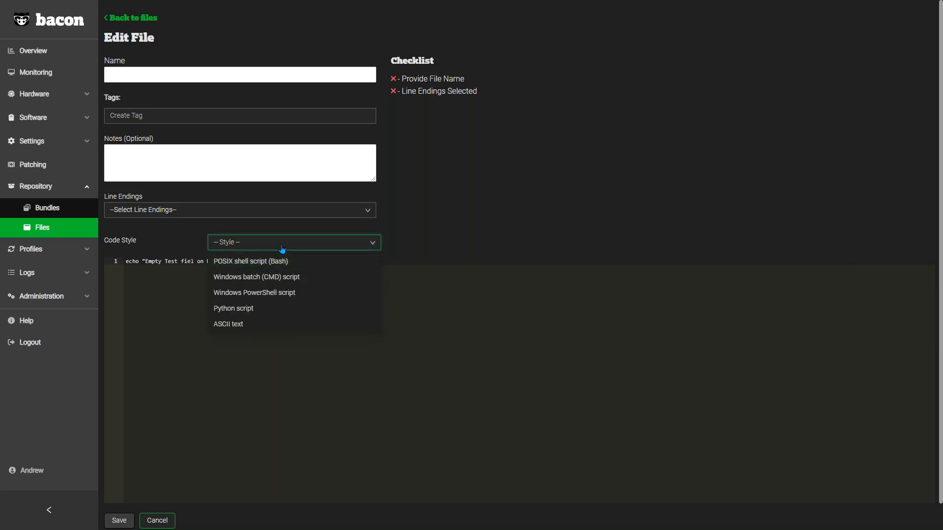
click(310, 276)
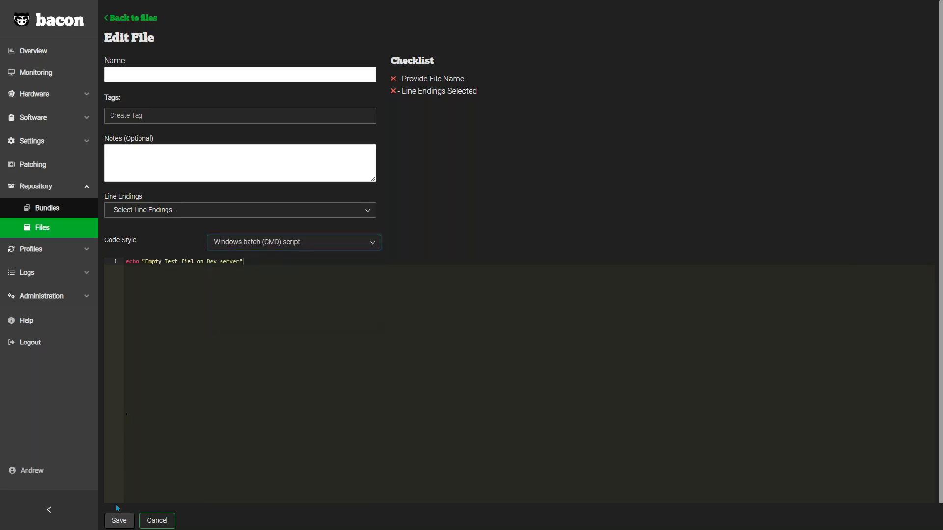
click(42, 230)
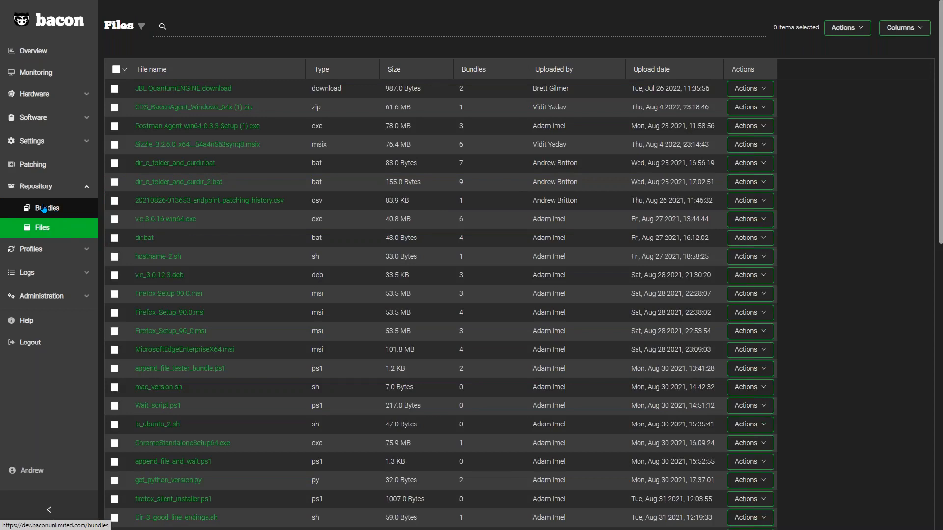
Step: Open the Notepad++ Install bundle for editing, widen its File name column to view the included files and launcher, and return to the bundles
click(44, 209)
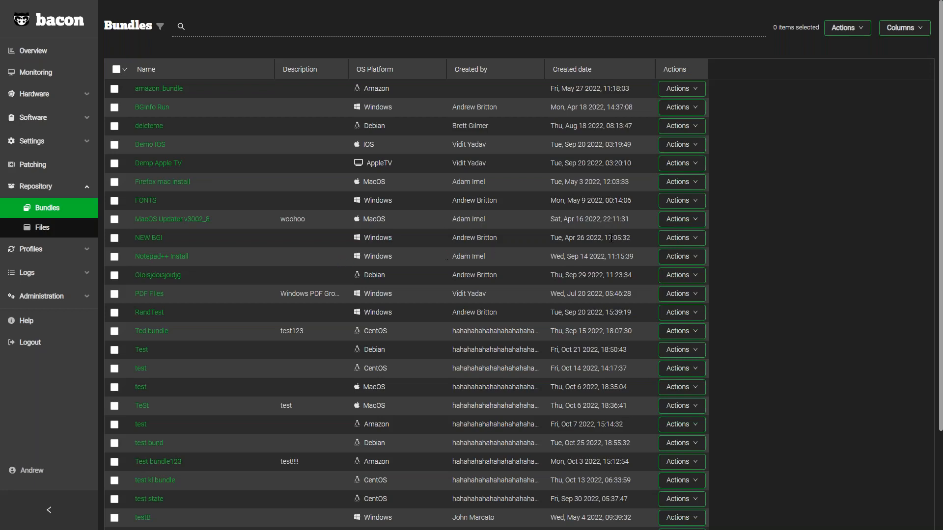
click(688, 258)
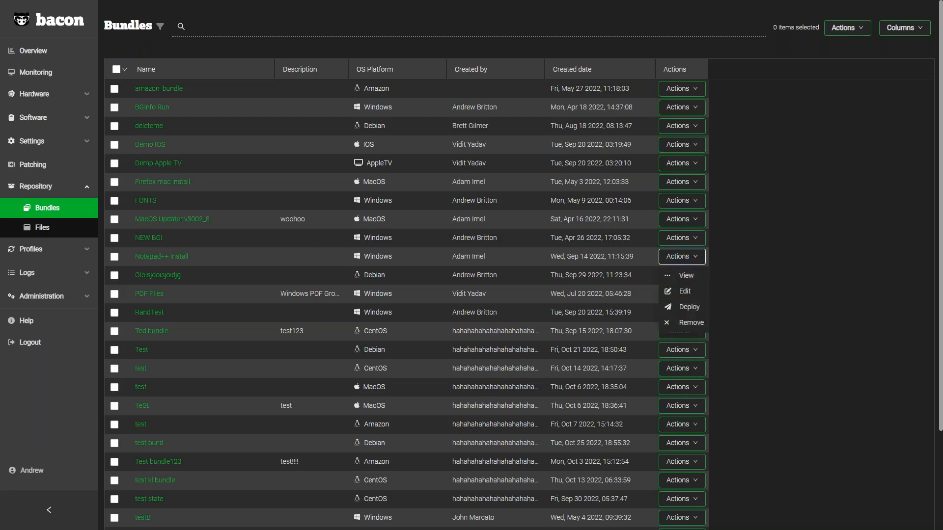
click(686, 290)
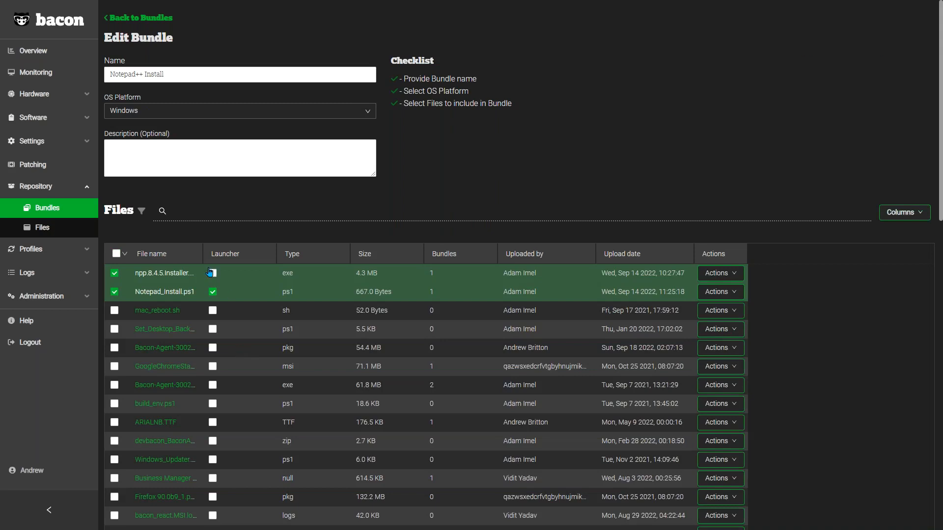
drag(203, 255, 227, 258)
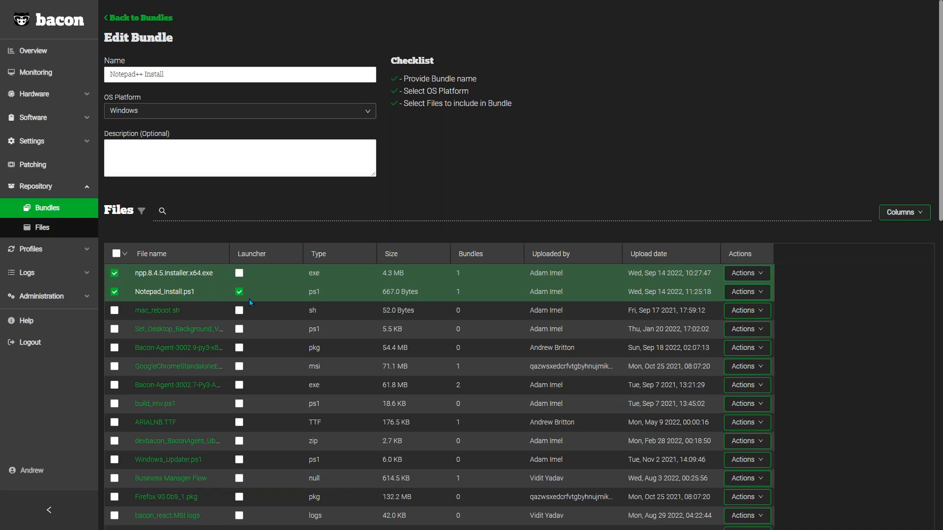
click(54, 210)
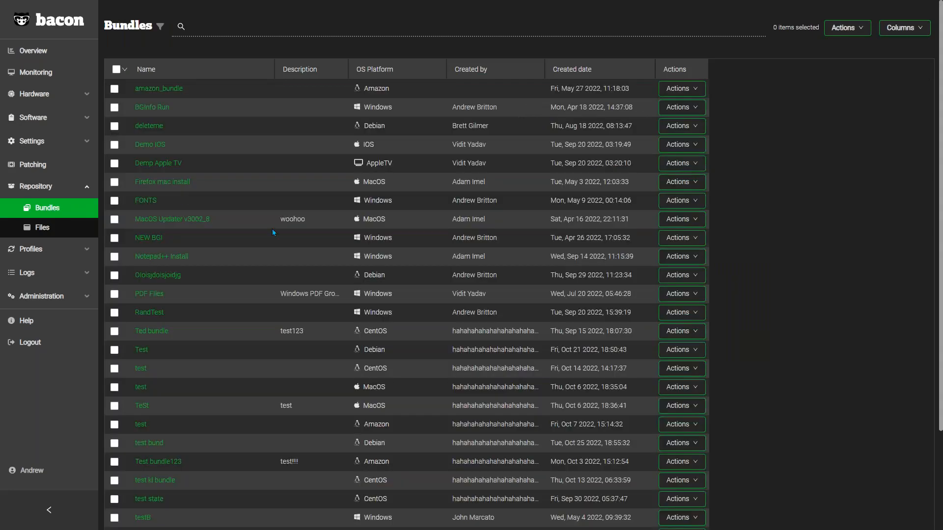
Step: Open the deployment setup for the Notepad++ Install bundle and leave it set to run as System
click(688, 259)
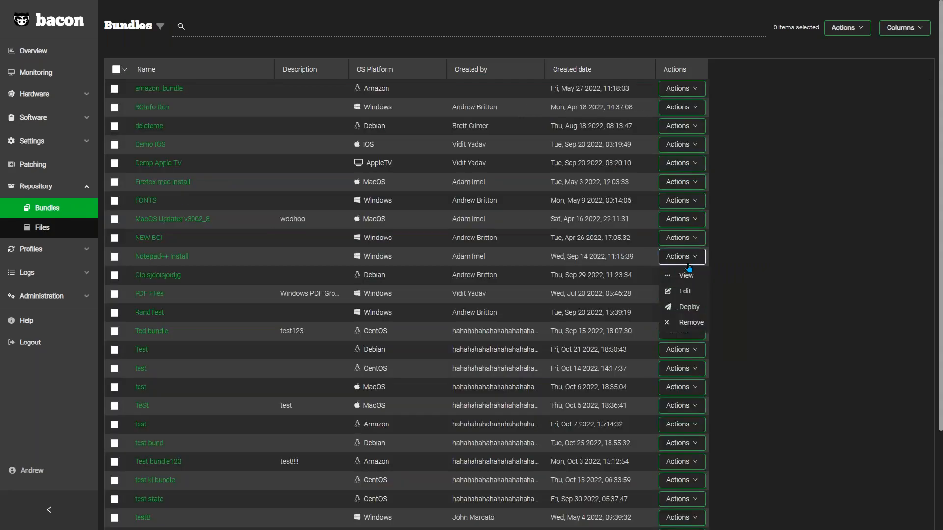
click(698, 313)
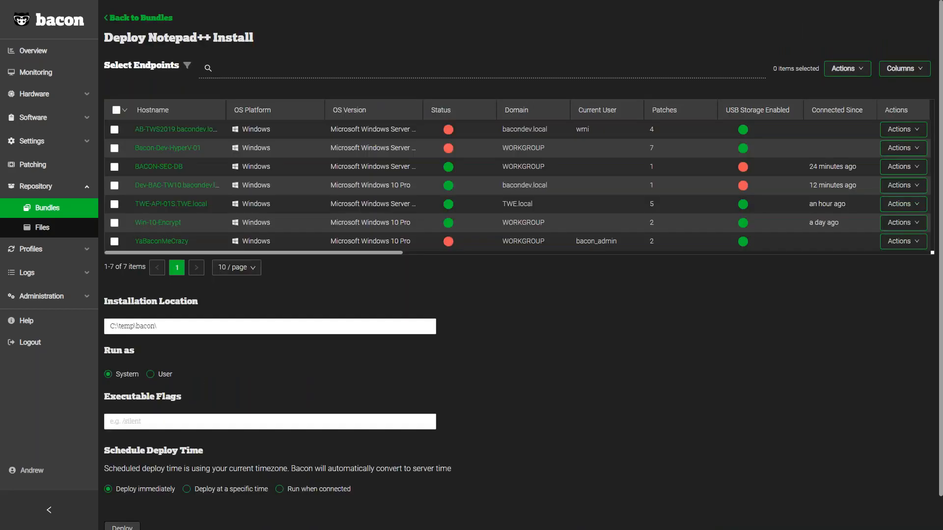
scroll(518, 266, down, 1)
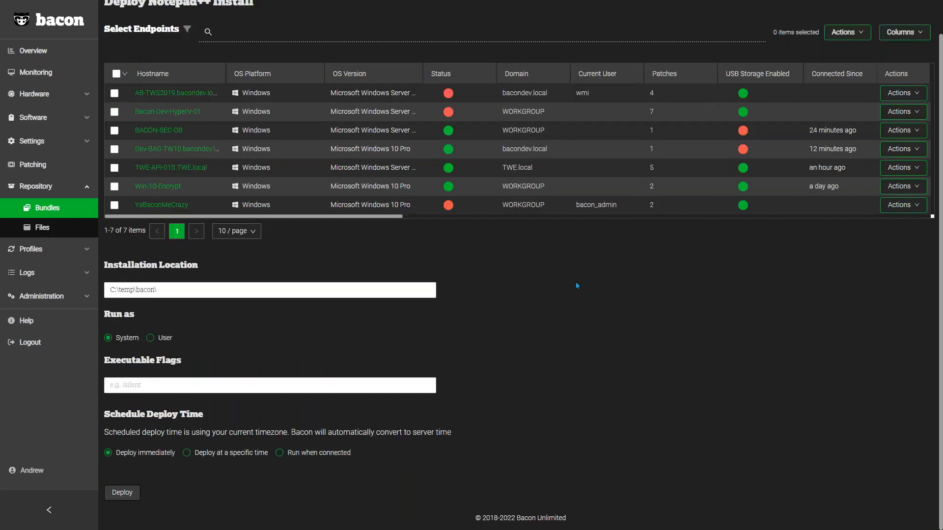
scroll(575, 284, up, 1)
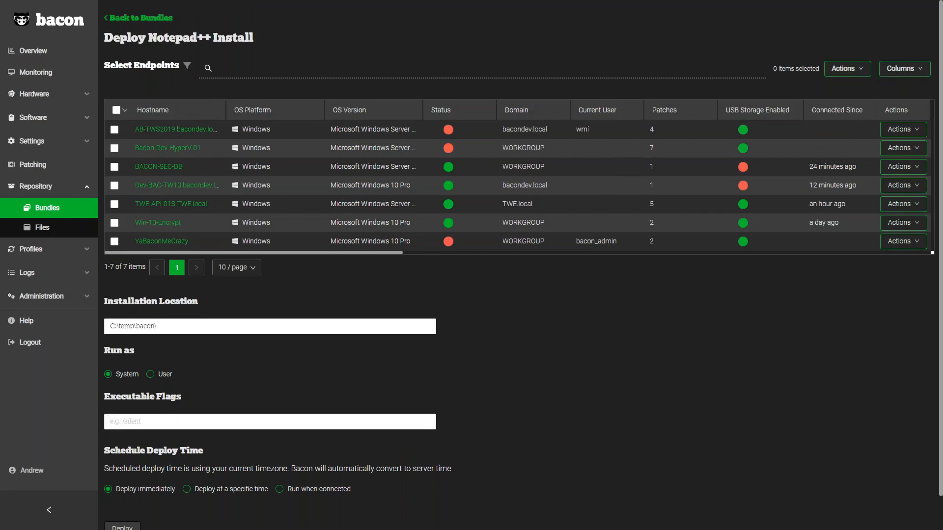
click(192, 326)
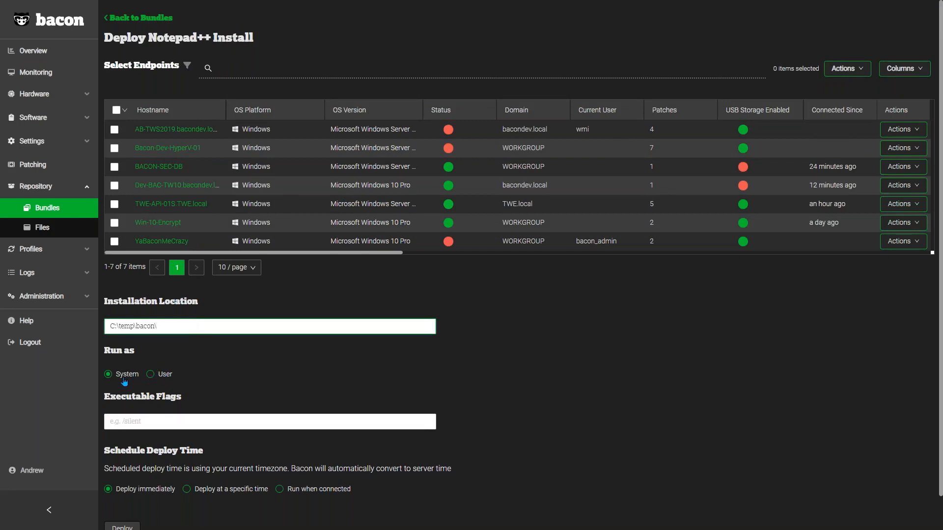
click(166, 376)
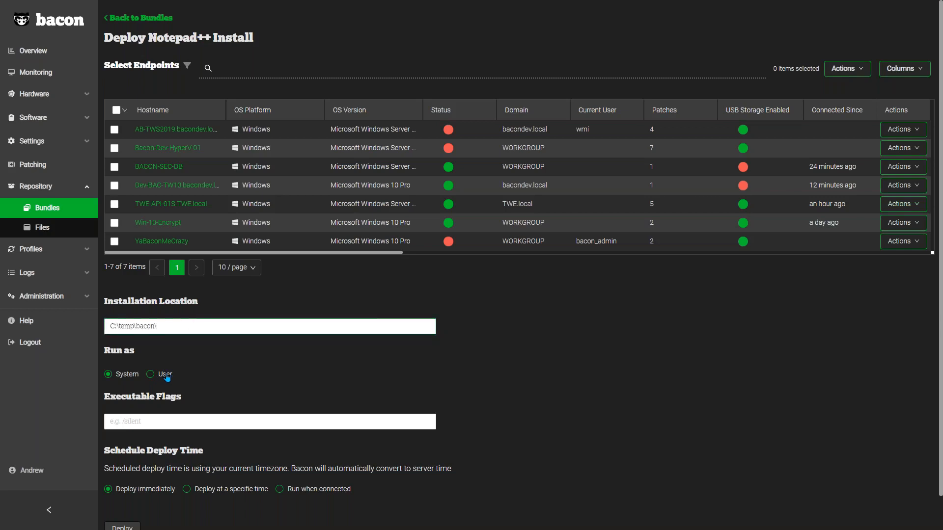
click(126, 379)
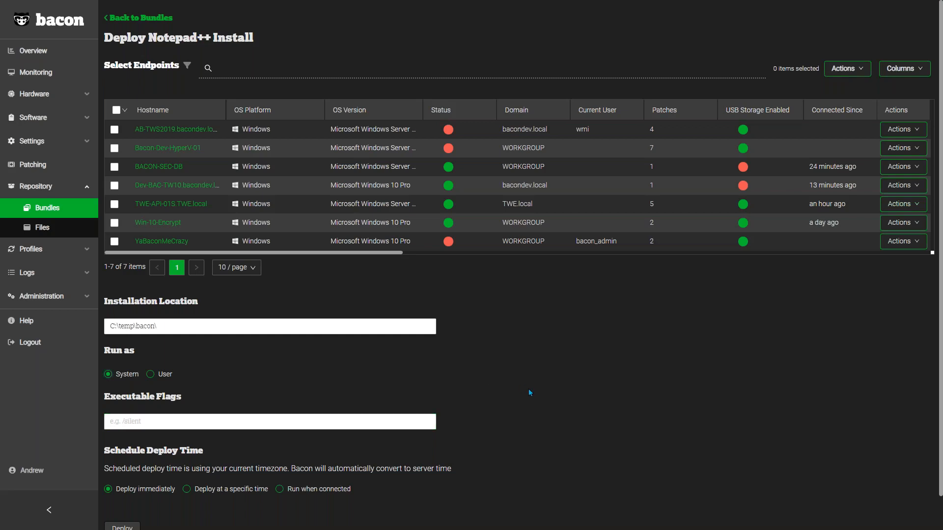
scroll(531, 393, down, 1)
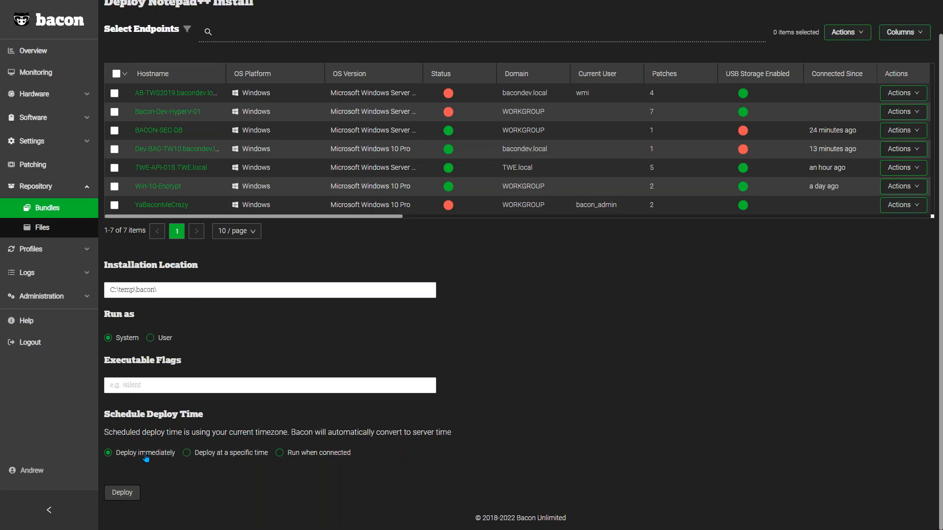
click(231, 459)
click(196, 483)
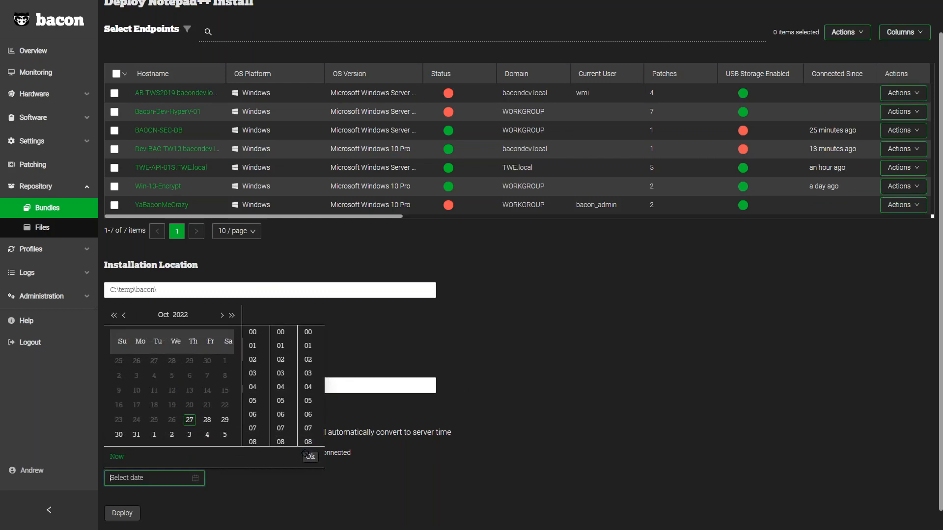
click(224, 434)
scroll(291, 435, up, 1)
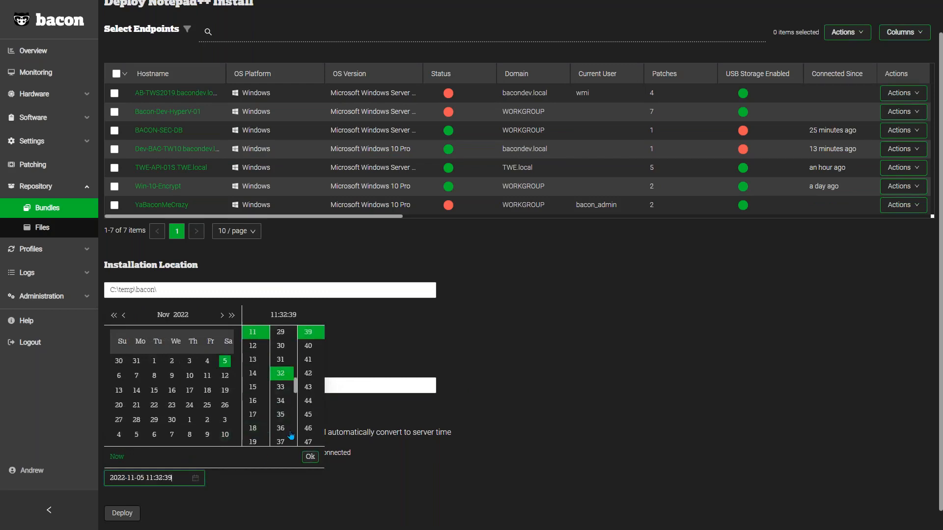
click(310, 457)
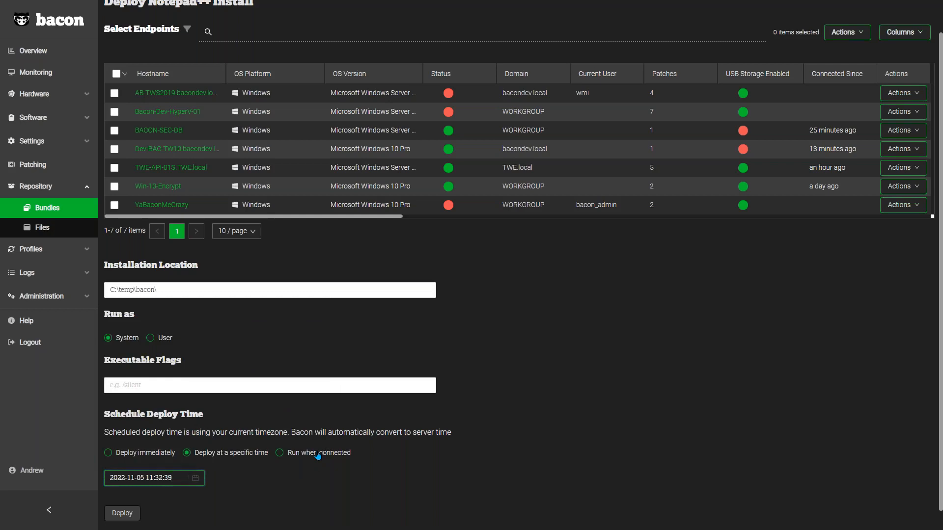
click(317, 454)
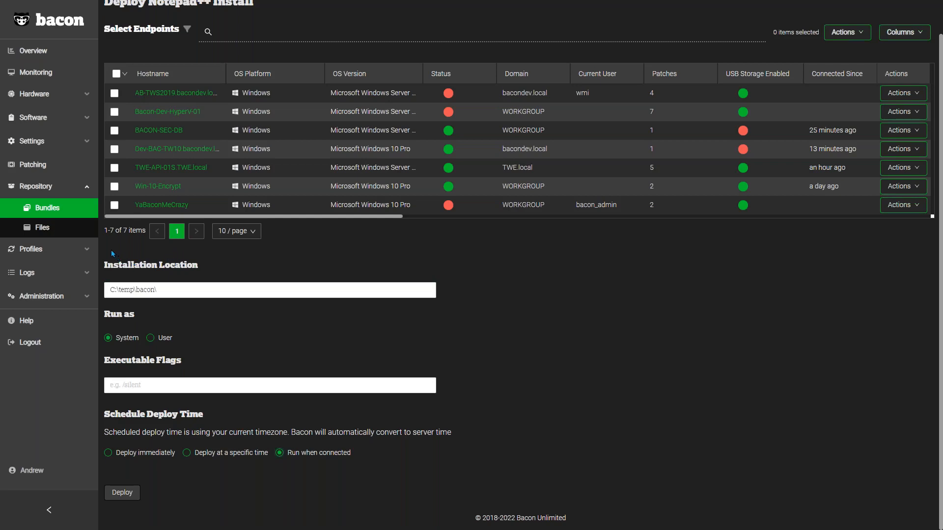
Step: Open the MDM administration page and review the Apple Push Notification Service certificate details and setup steps
click(87, 298)
scroll(64, 342, down, 1)
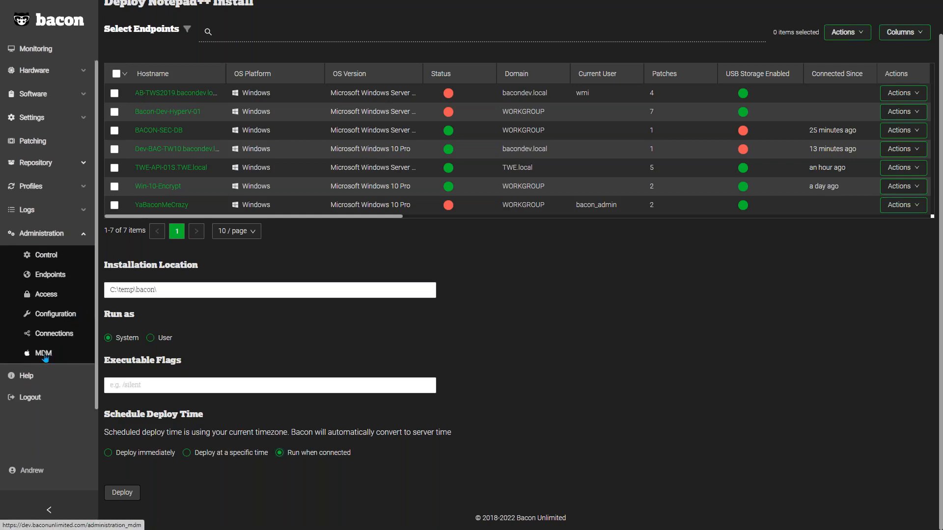
click(44, 354)
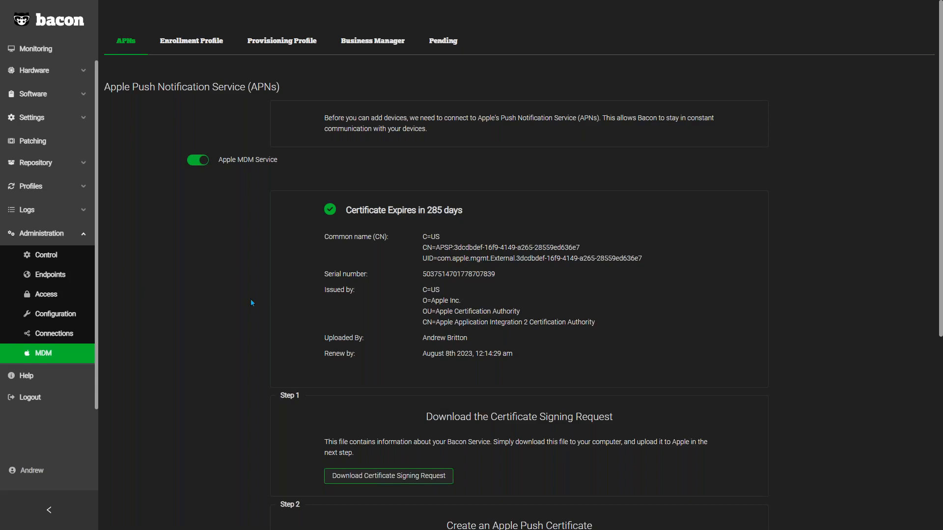
scroll(237, 309, down, 3)
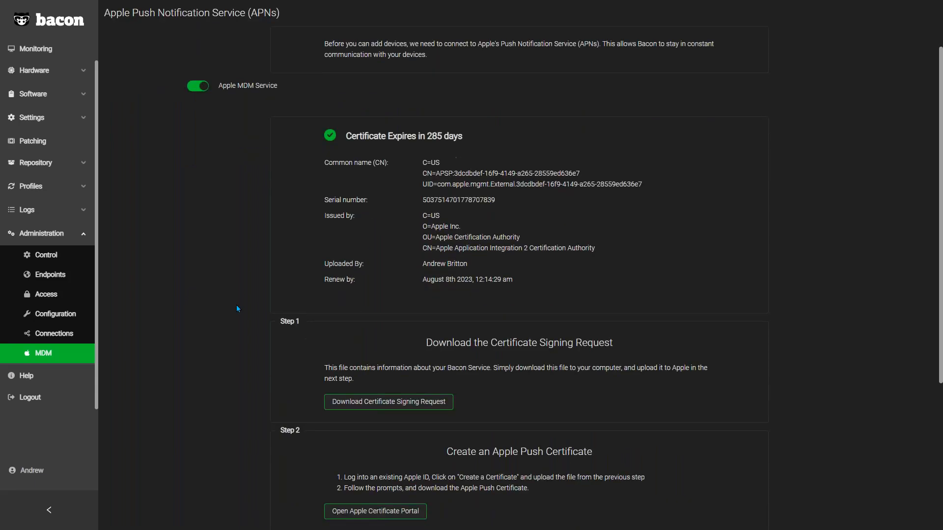
scroll(237, 308, down, 2)
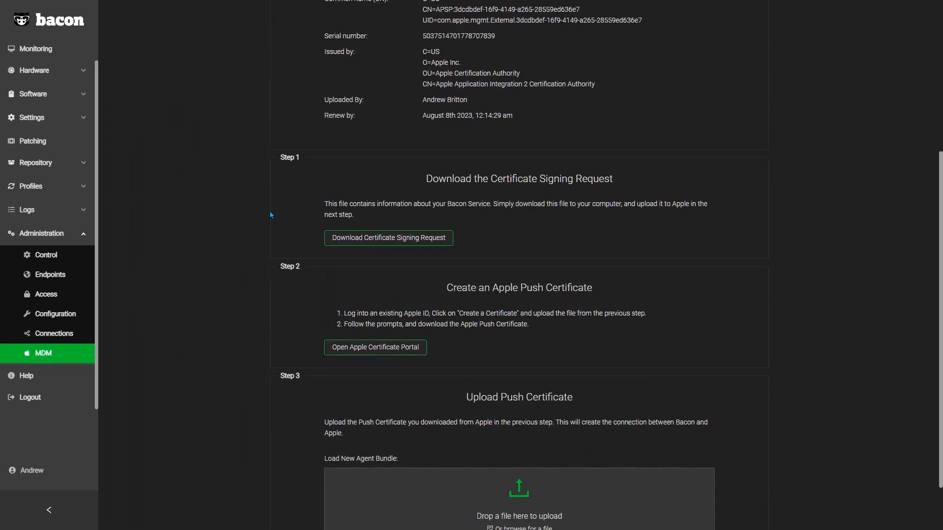
Step: Download the certificate signing request and view the remaining steps for creating and uploading the push certificate
click(406, 240)
scroll(259, 346, down, 1)
scroll(258, 346, down, 1)
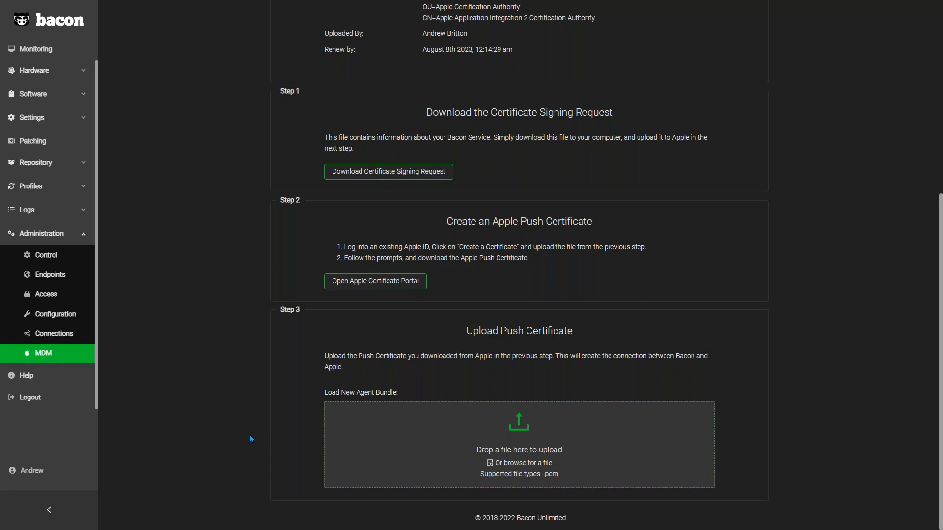
Step: Review the push certificate's issuer details, uploader, renewal date and remaining validity in the Apple Push Notification Service section
scroll(251, 439, up, 5)
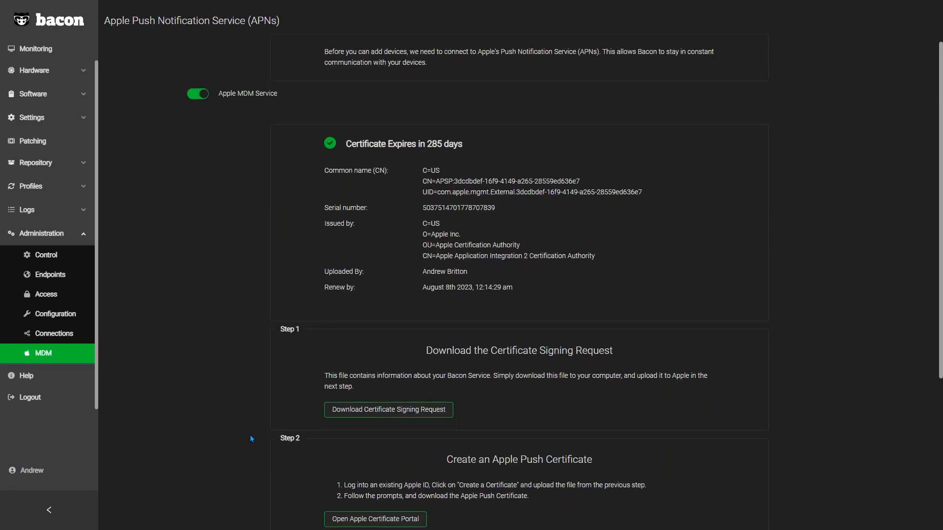
scroll(249, 434, up, 2)
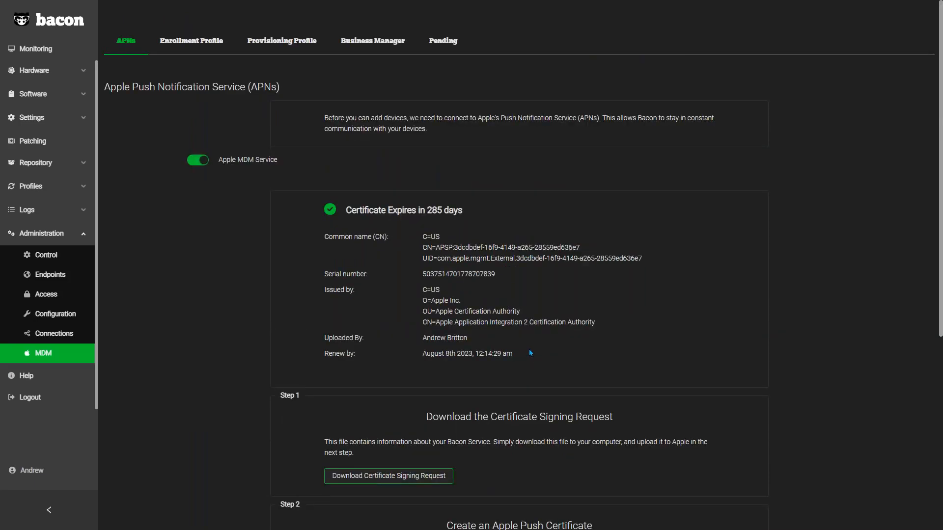
drag(523, 352, 421, 241)
click(466, 259)
drag(470, 339, 426, 339)
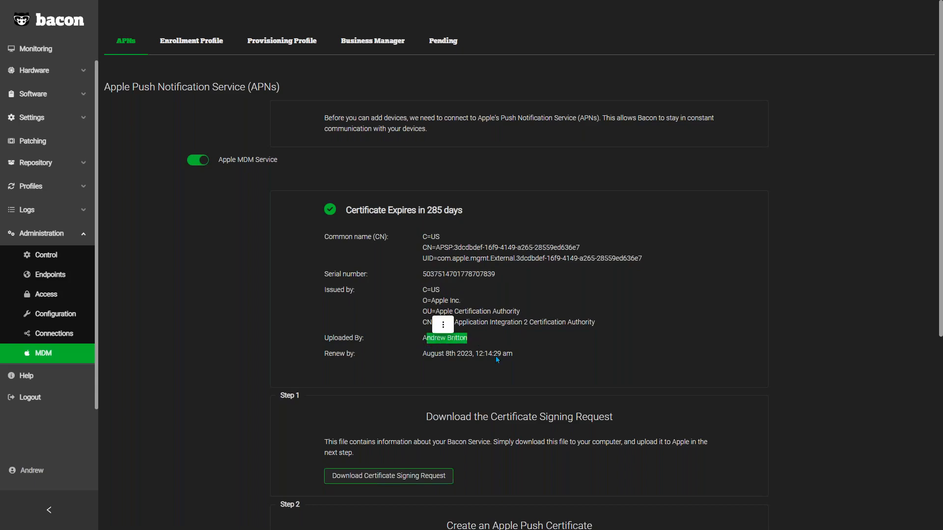
drag(516, 354, 425, 355)
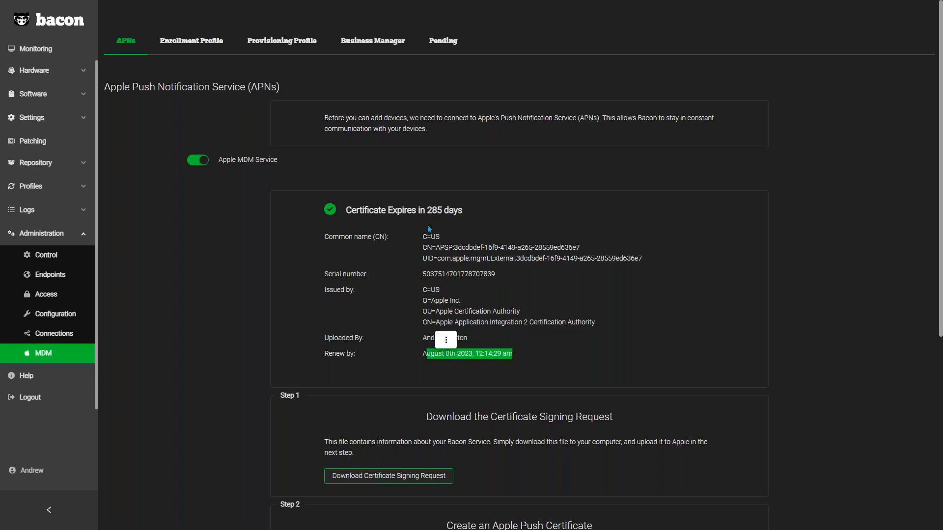
click(338, 214)
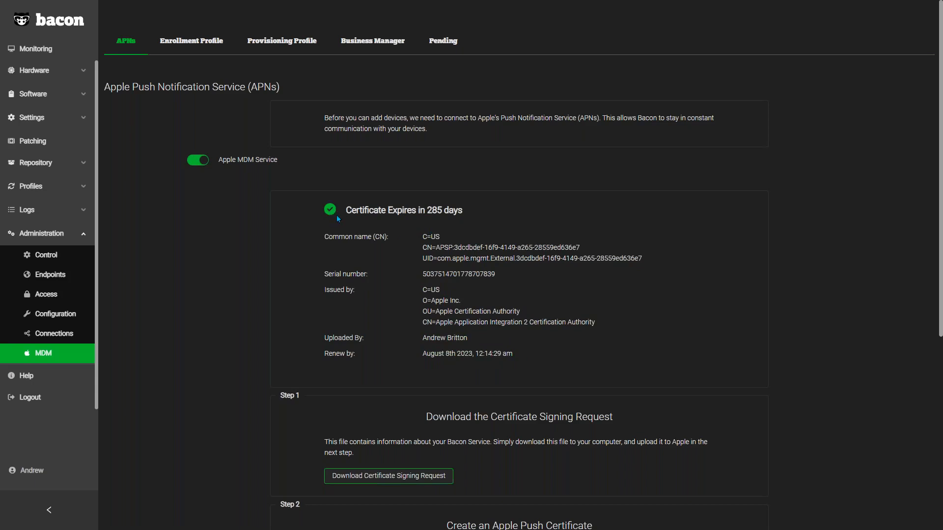
drag(468, 209, 426, 211)
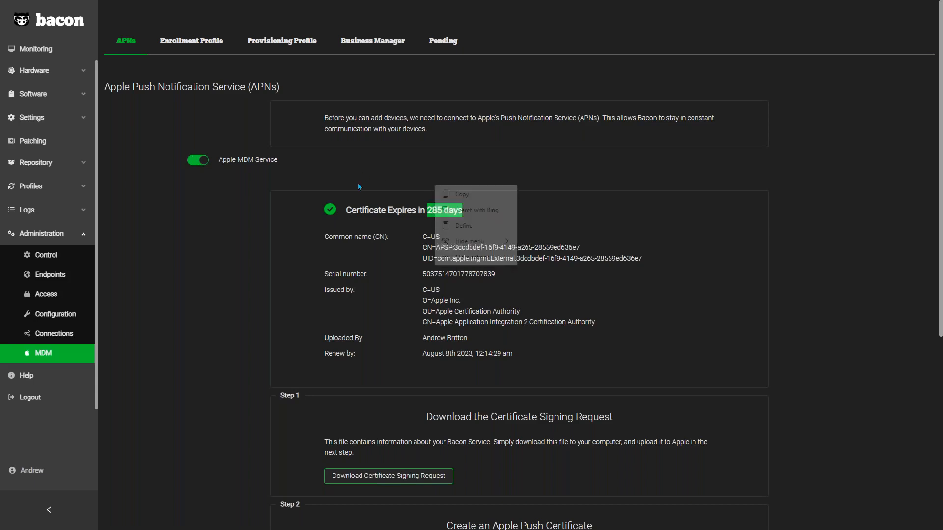
click(389, 220)
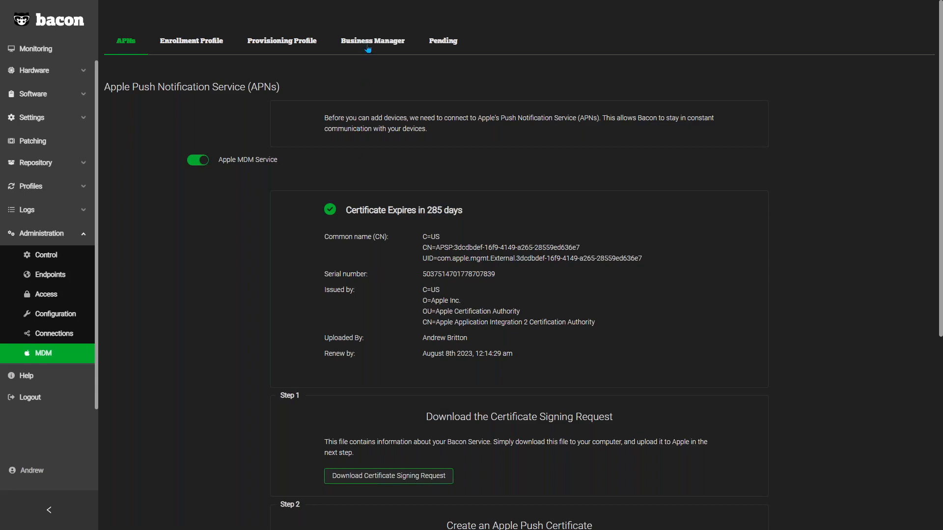
Step: Open the Apple Business Manager (DEP) settings and review the setup steps, token details and token expiry
click(368, 49)
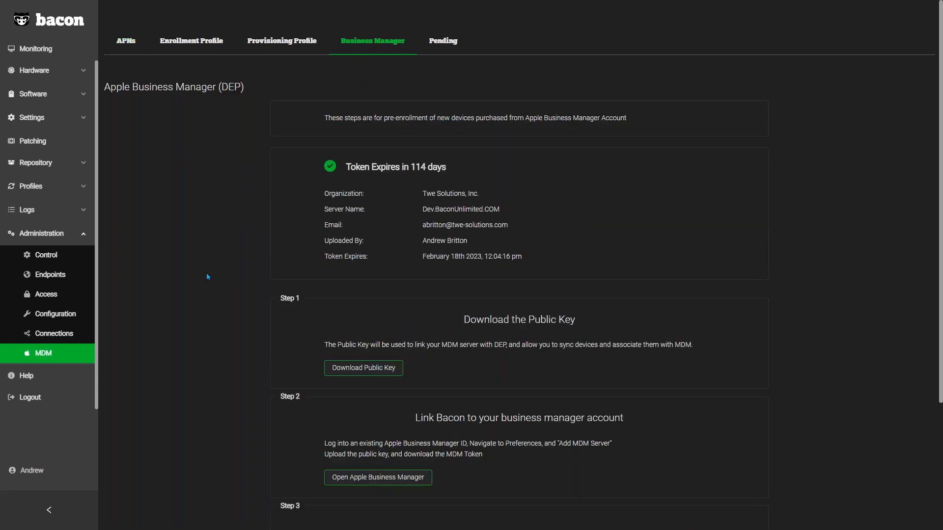
scroll(207, 277, down, 3)
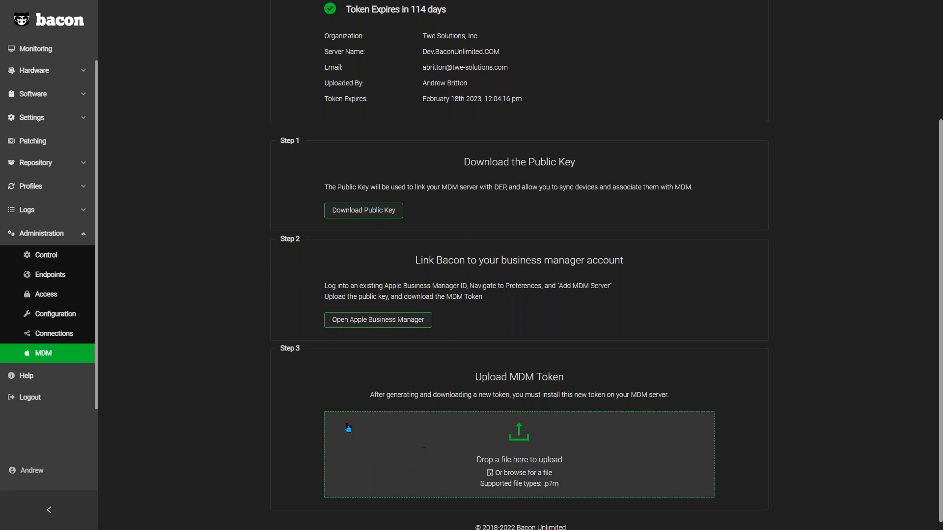
scroll(270, 388, up, 3)
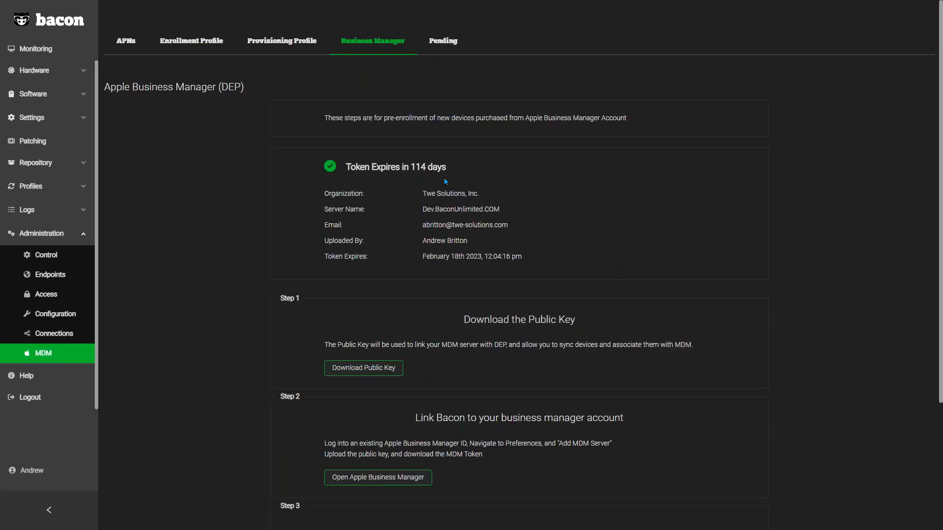
drag(530, 249, 412, 170)
click(397, 164)
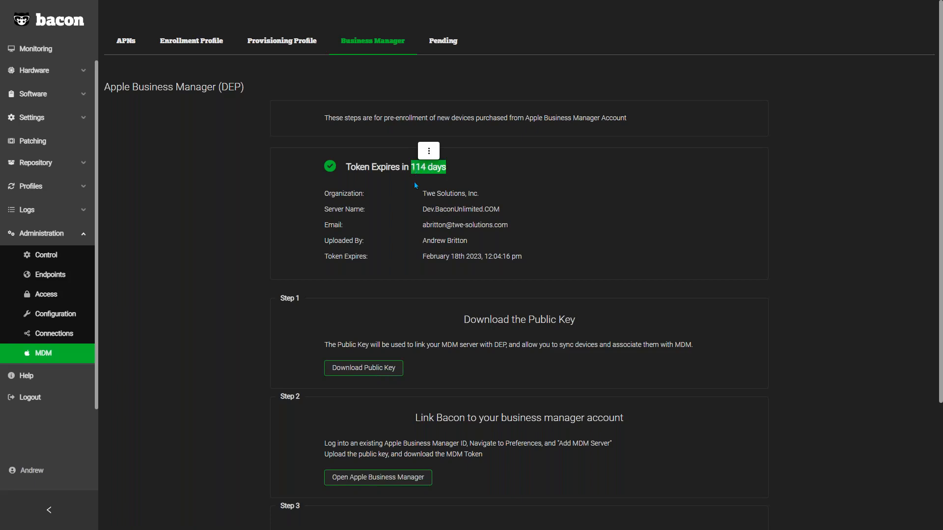
click(416, 185)
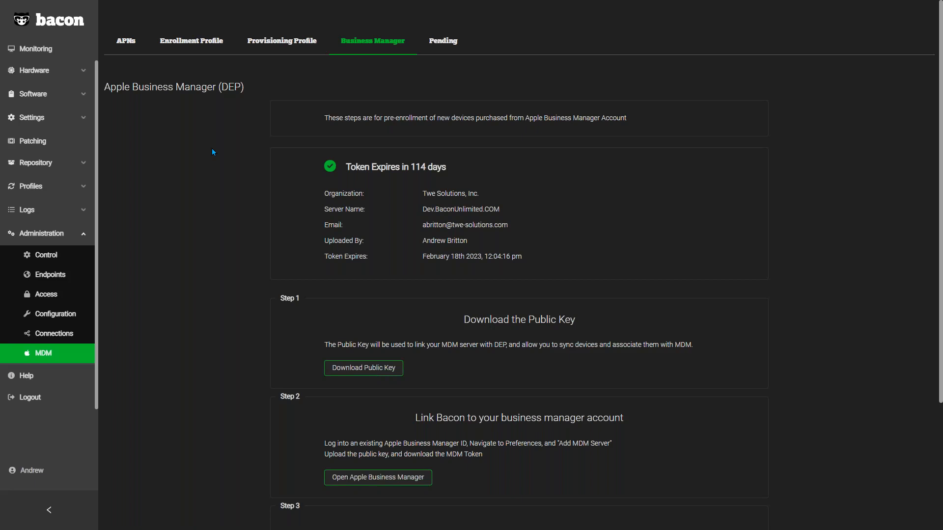
Step: Open the MDM enrollment profiles and view the permissions of the Standard and ABM profiles
click(193, 42)
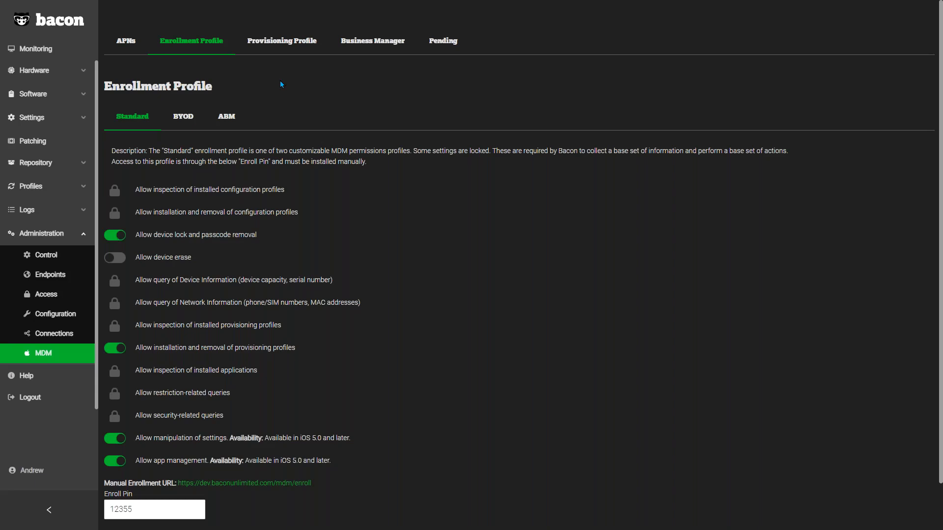
click(226, 118)
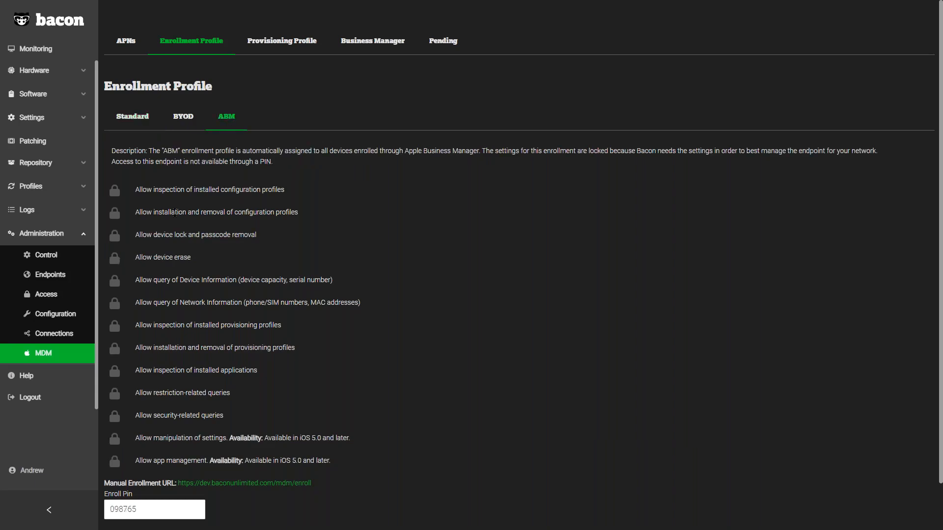
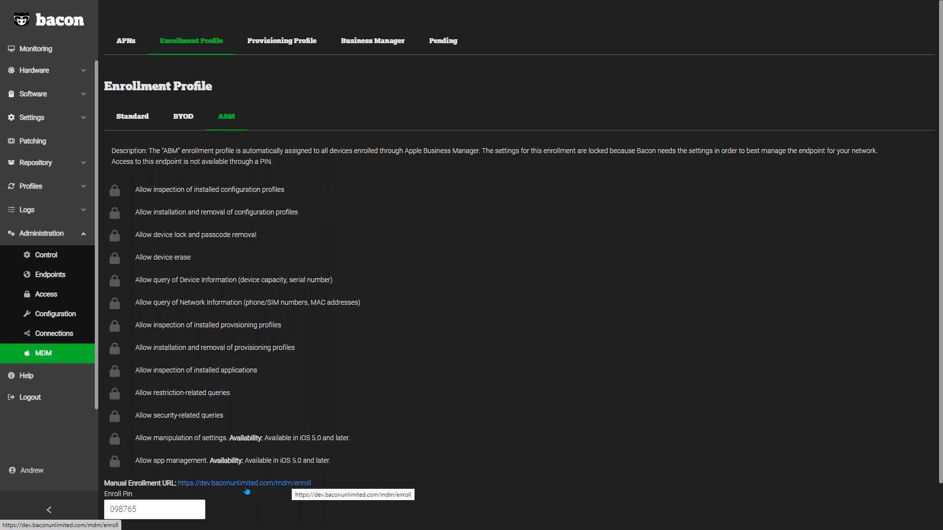
Step: Check the ABM profile's enroll PIN field and open the BYOD enrollment profile
double_click(163, 509)
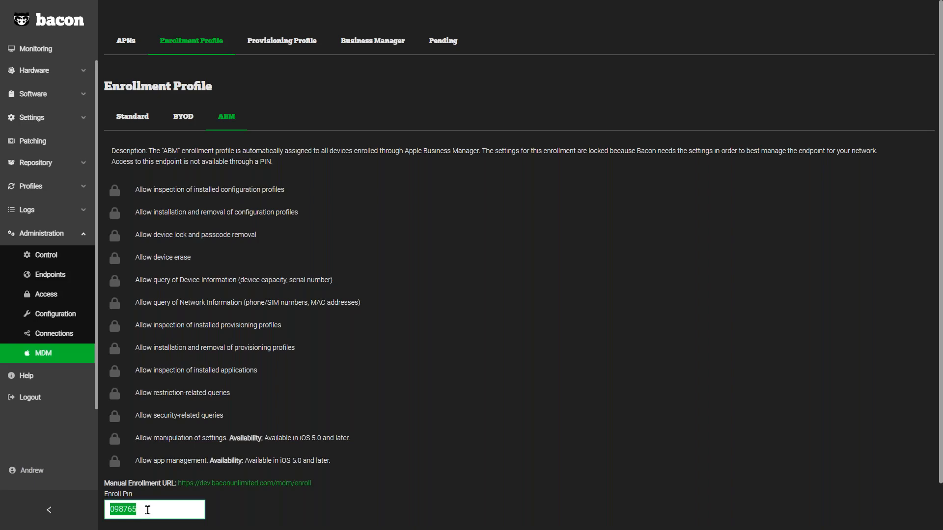
scroll(88, 263, up, 1)
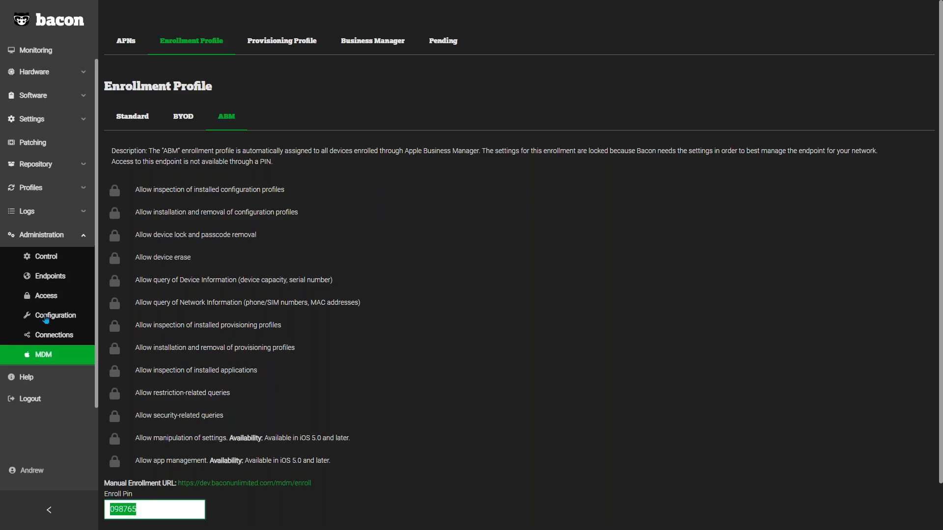
click(177, 119)
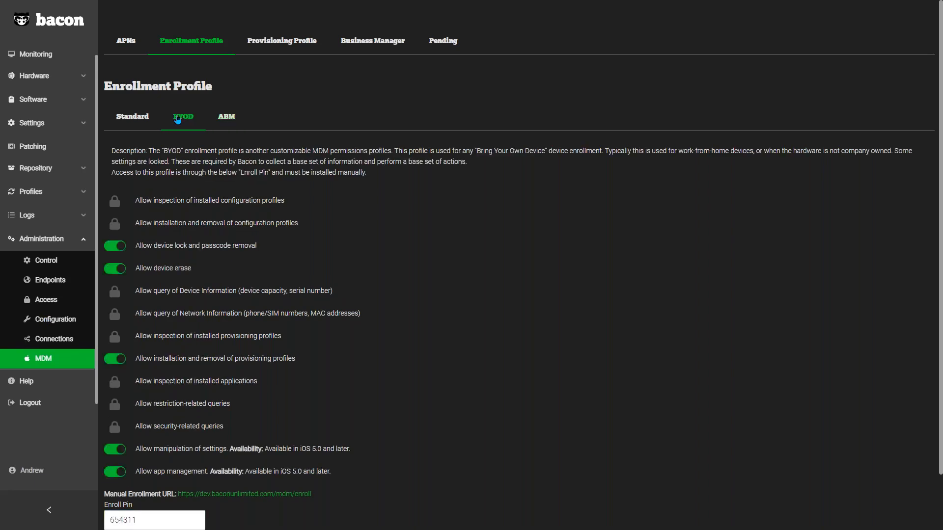
Step: Turn off device erase, device lock and passcode removal, provisioning profile installation and app management in the BYOD enrollment profile
click(119, 269)
click(117, 249)
click(110, 363)
click(115, 451)
click(116, 474)
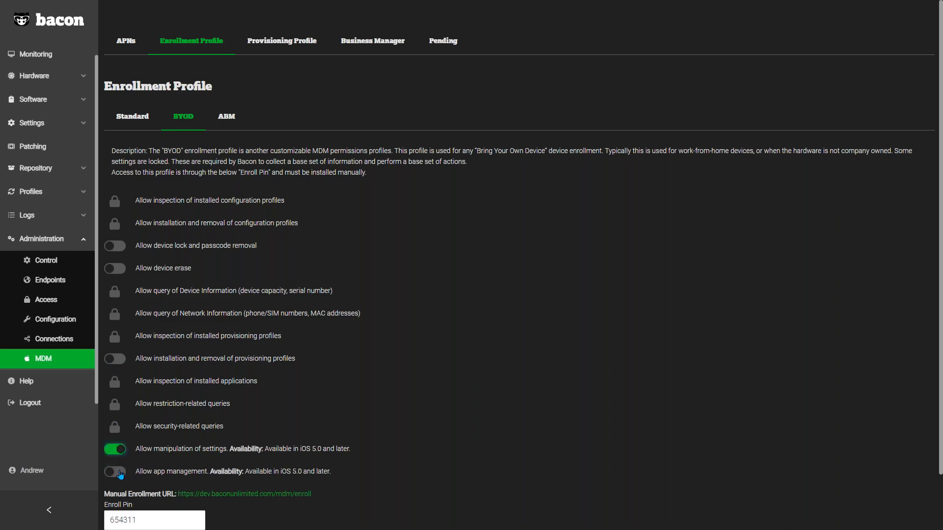
Step: Turn app management, provisioning profile installation, device erase, and device lock and passcode removal back on in the BYOD profile
click(120, 474)
click(115, 359)
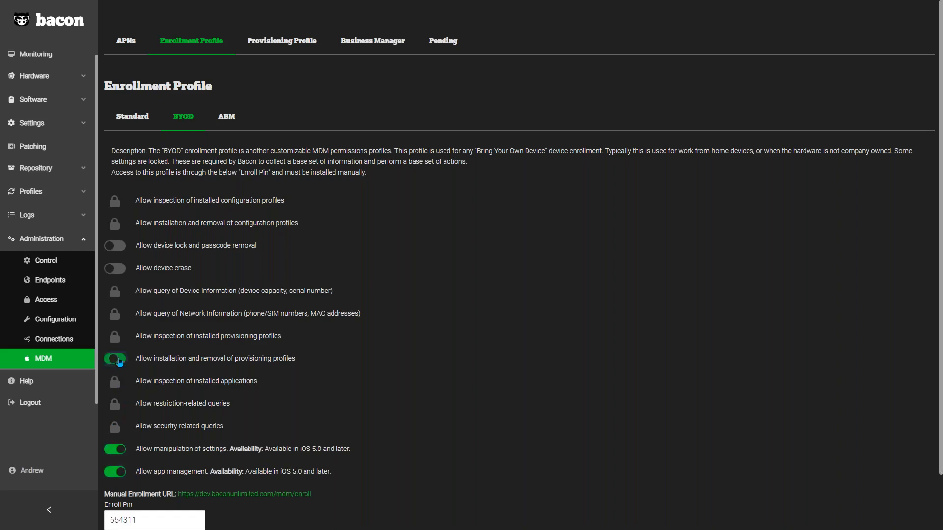
click(116, 268)
click(117, 245)
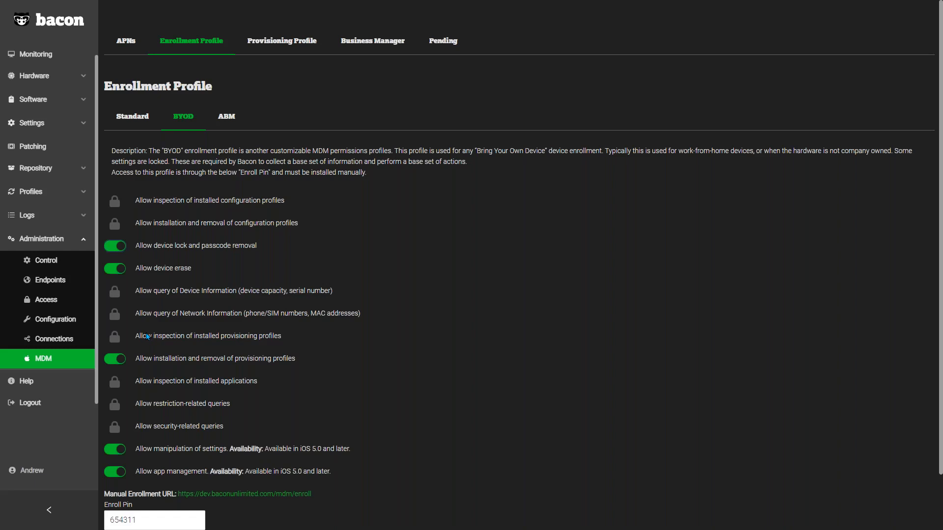
Step: Allow device erase in the Standard enrollment profile
click(135, 117)
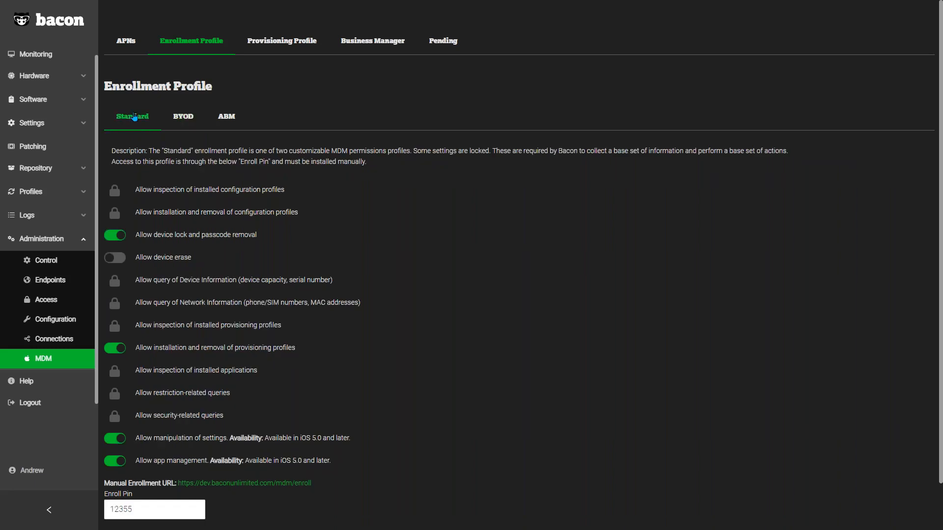
click(118, 262)
Step: Compare the ABM and Standard enrollment profiles and examine the Standard profile's enroll PIN field
click(229, 118)
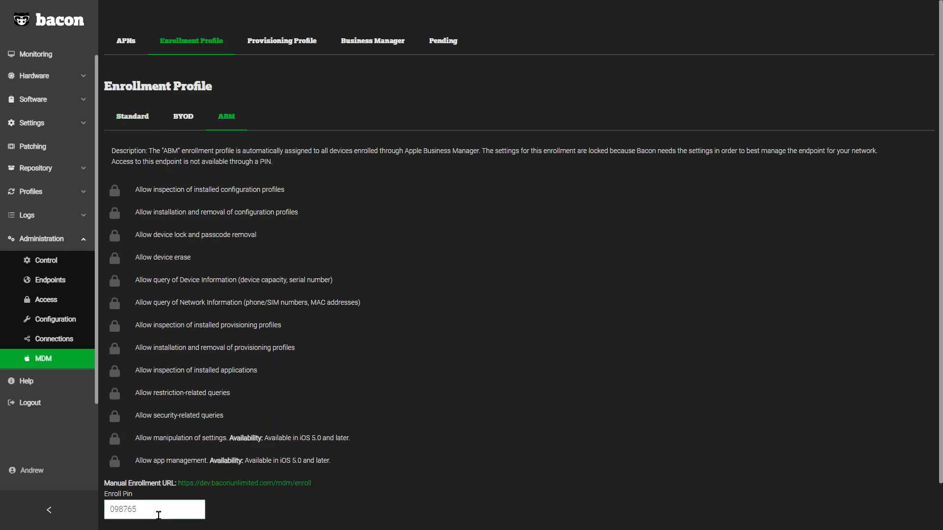
click(139, 119)
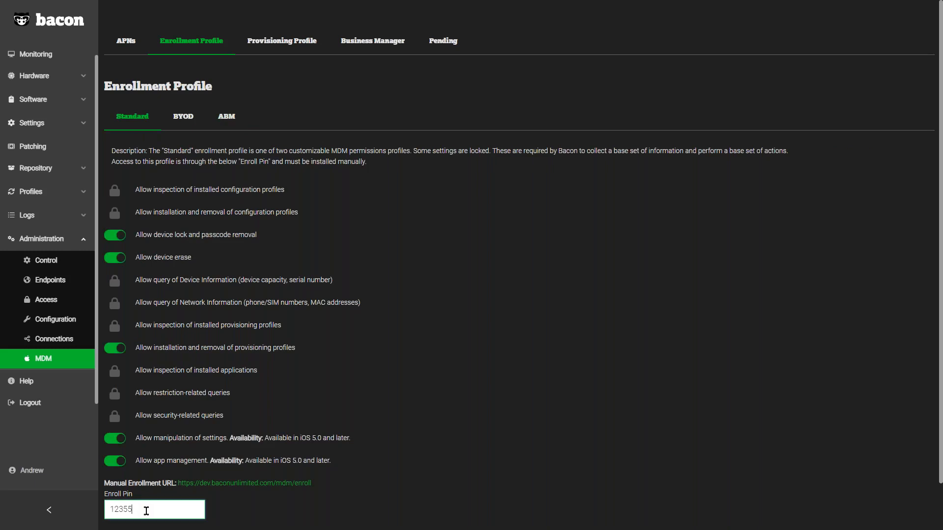
drag(146, 511, 106, 511)
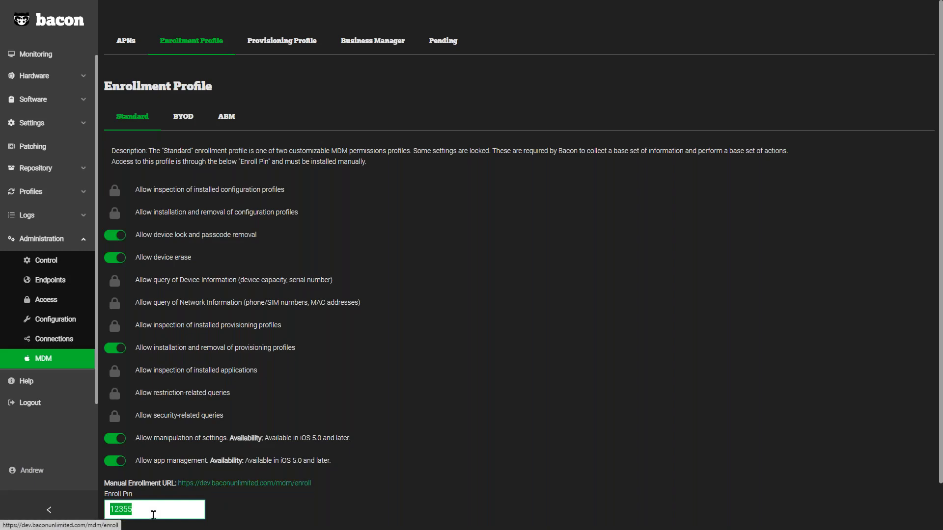
click(144, 510)
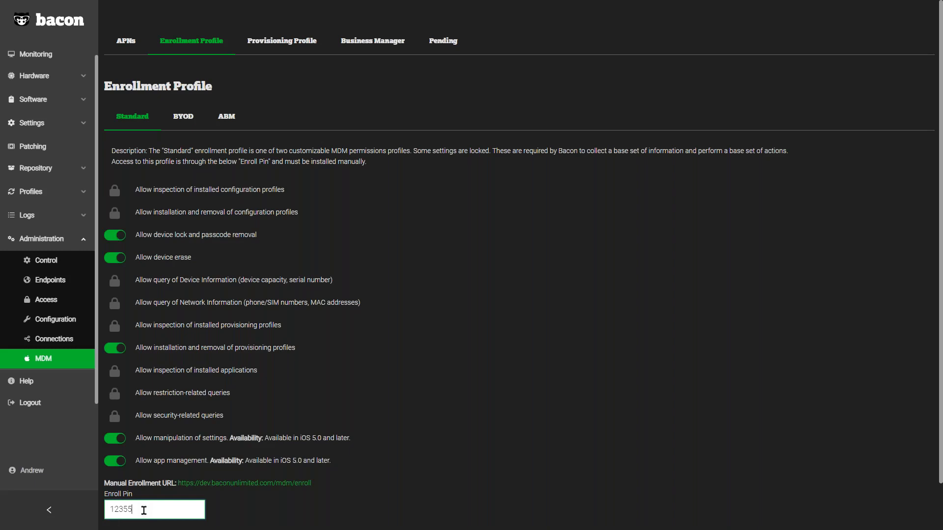
Step: Enable the disabled MacBook Pro in the MDM Pending list and check its available actions
click(447, 47)
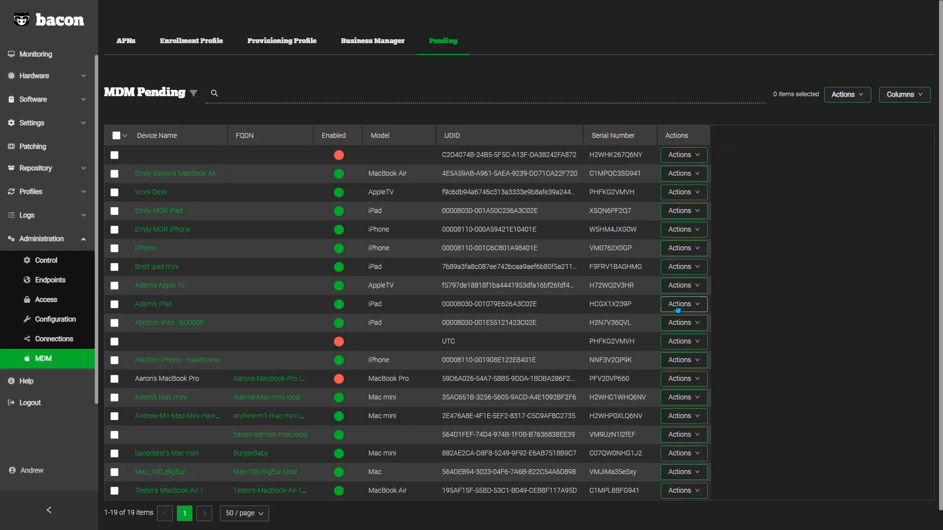
click(691, 385)
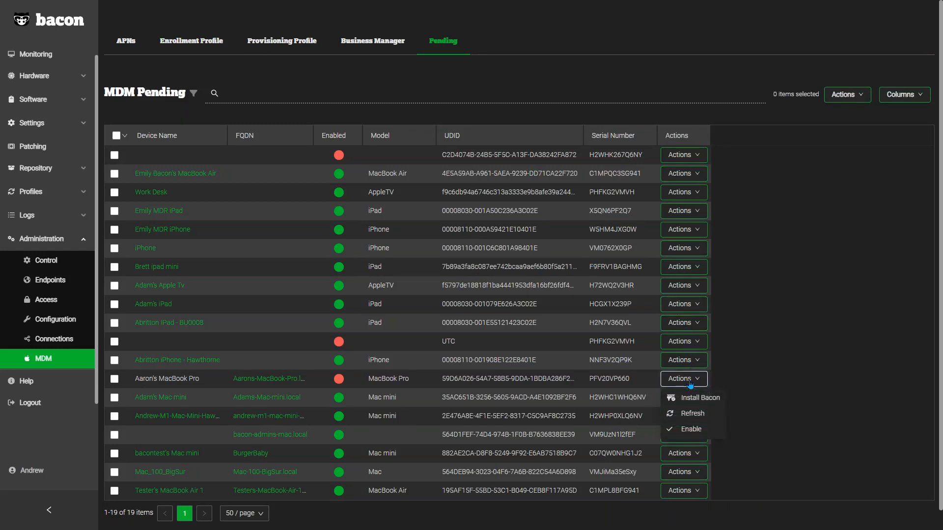
click(707, 434)
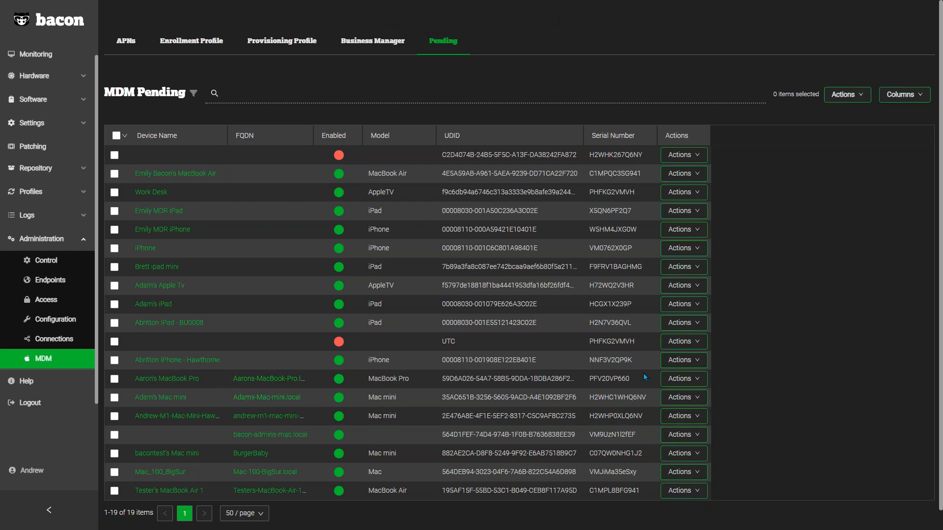
click(685, 379)
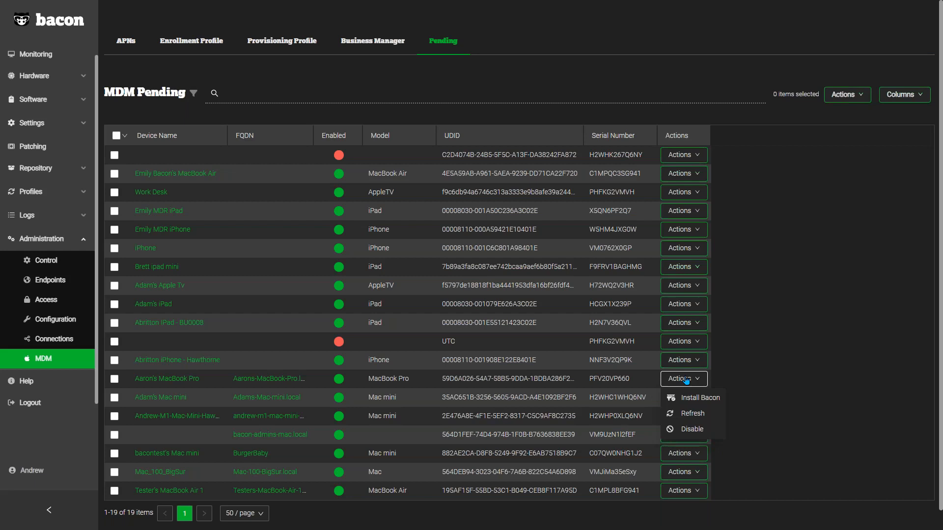
click(784, 238)
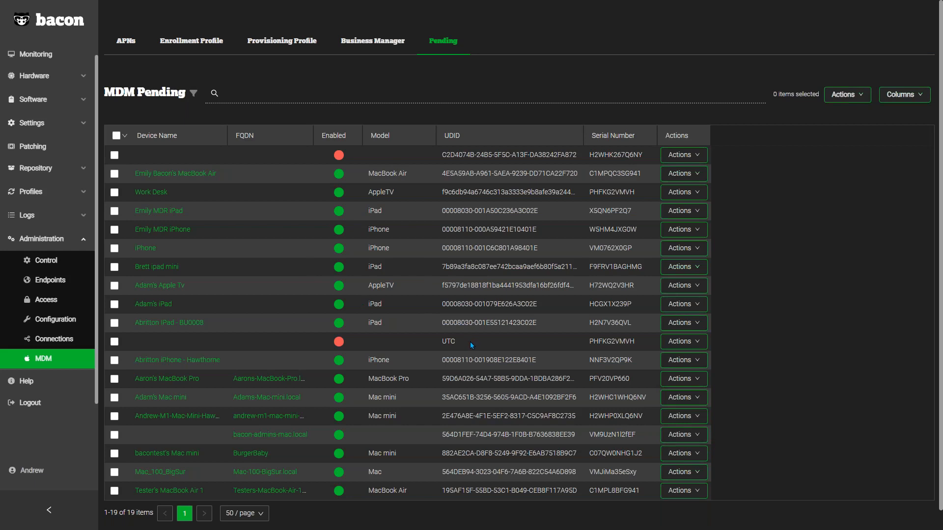
Step: Disable the bacon-admins-mac.local device in the MDM Pending list
click(690, 435)
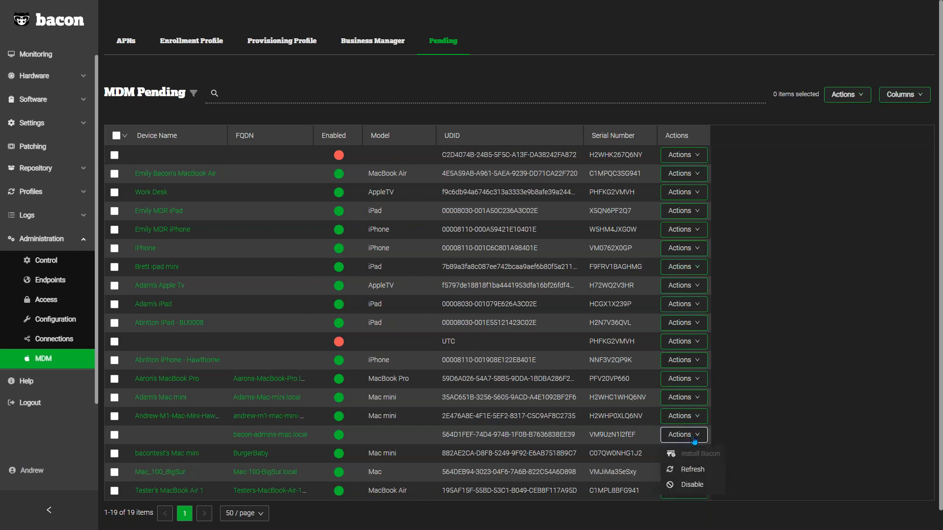
click(693, 485)
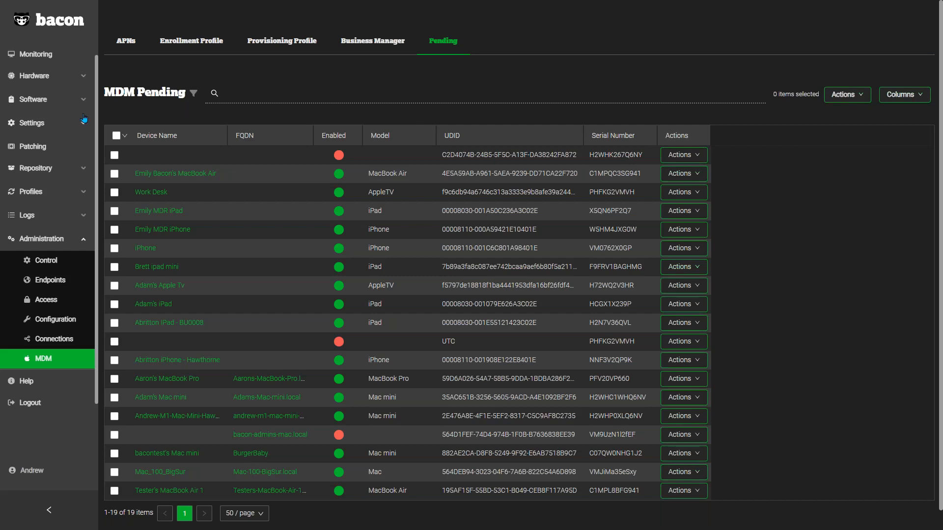
Step: Open the hardware endpoints list and review the endpoint, Bacon and MDM actions offered for the first macOS endpoint
scroll(79, 100, up, 1)
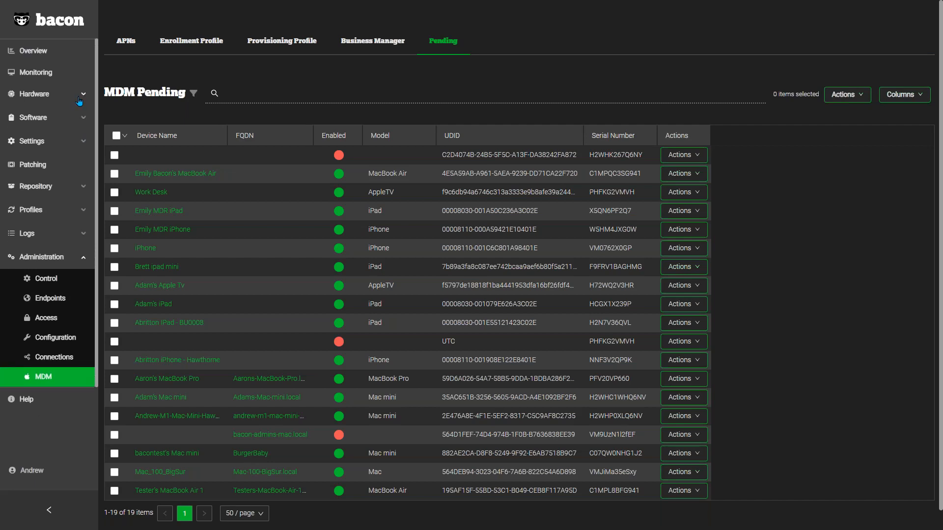
click(78, 98)
click(61, 117)
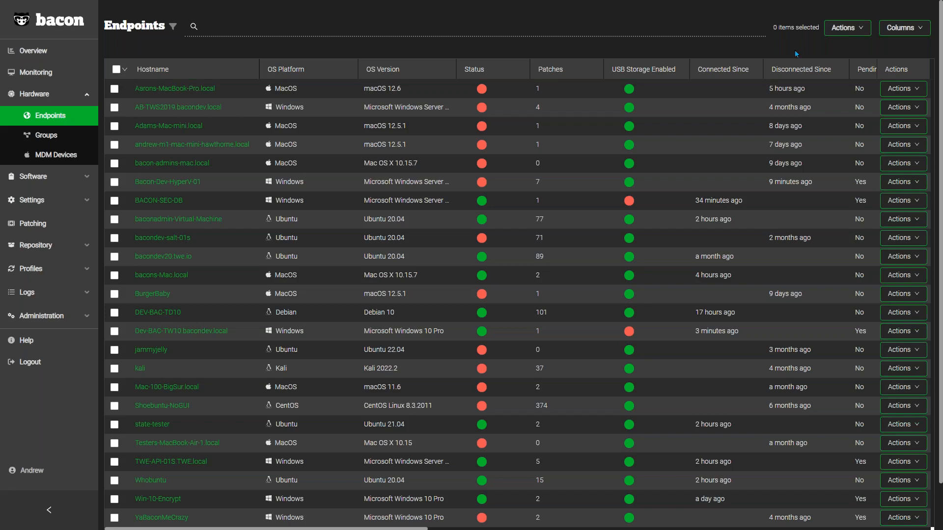
click(911, 92)
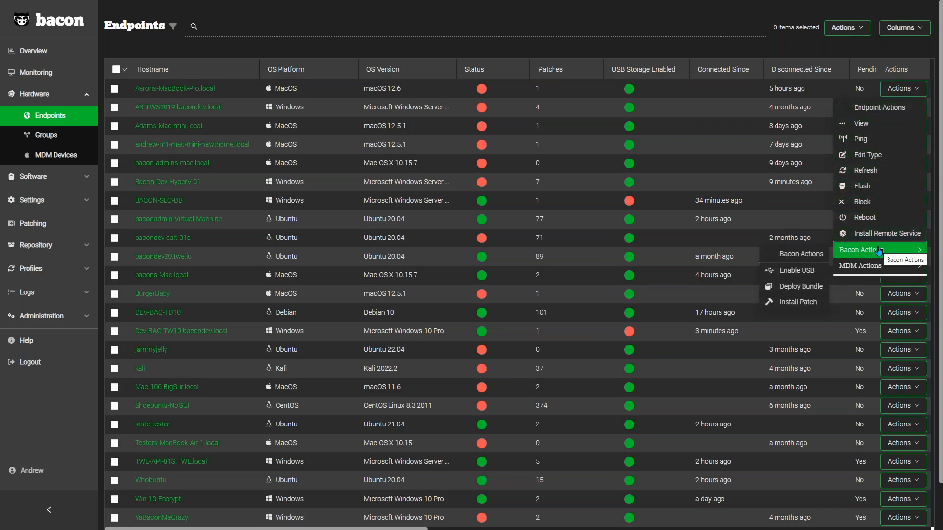
mouse_move(875, 269)
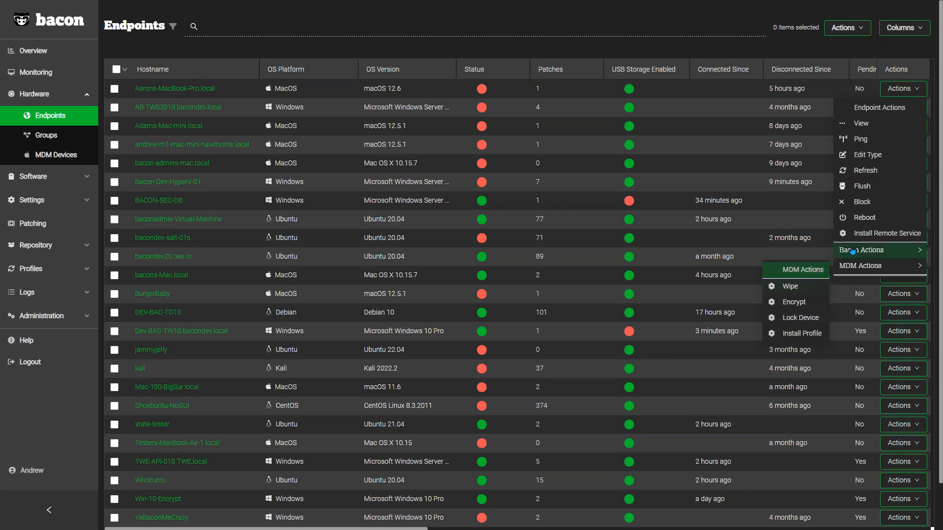
mouse_move(844, 256)
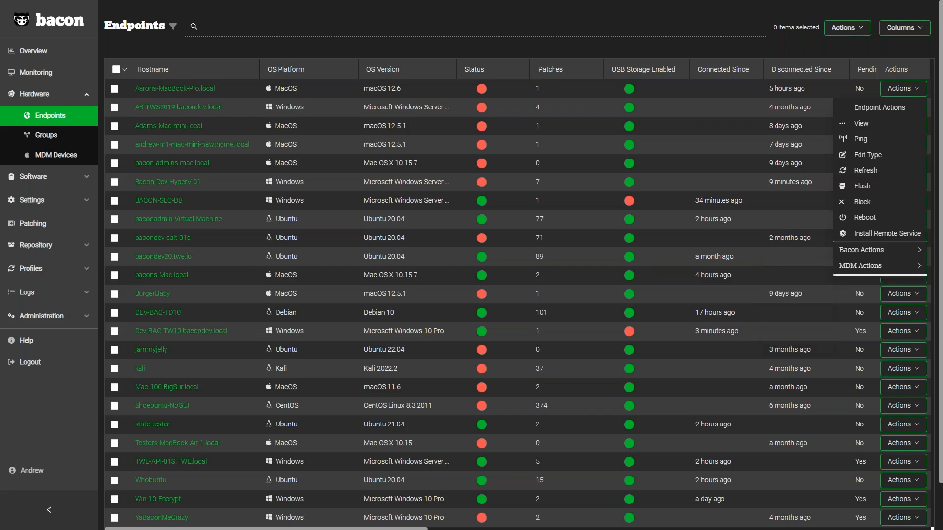
Step: Open the MDM Devices list and review the actions offered for the first iPhone
click(62, 155)
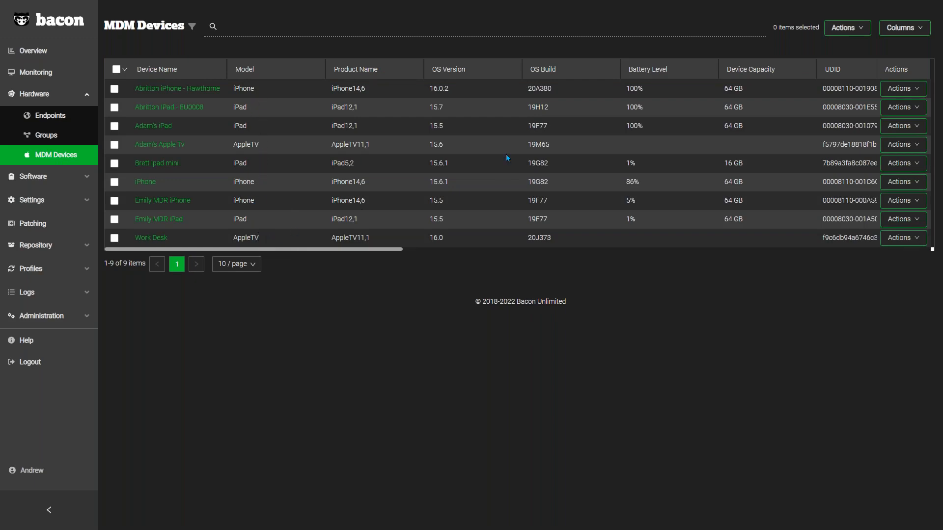
click(920, 93)
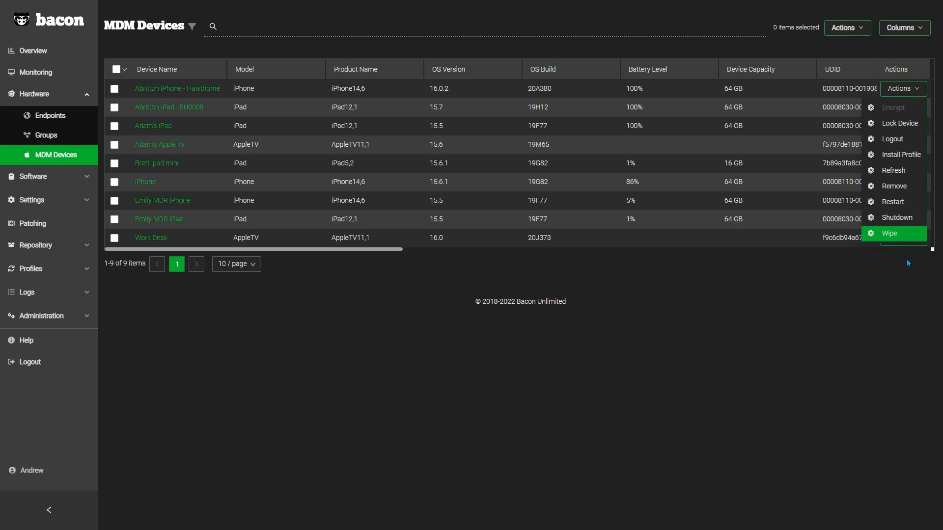
click(865, 326)
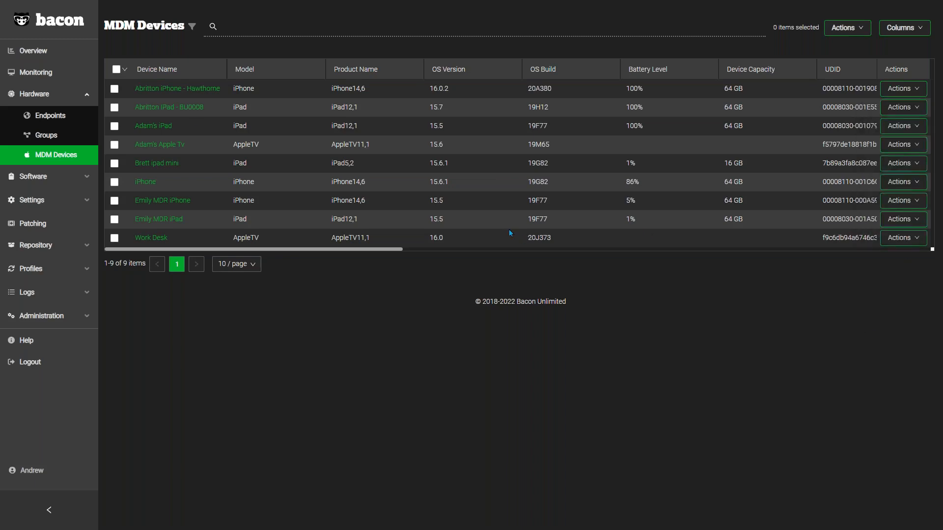
Step: Open the first iPhone's details and review its disk usage and its network information, including the MAC addresses and IMEI
click(166, 88)
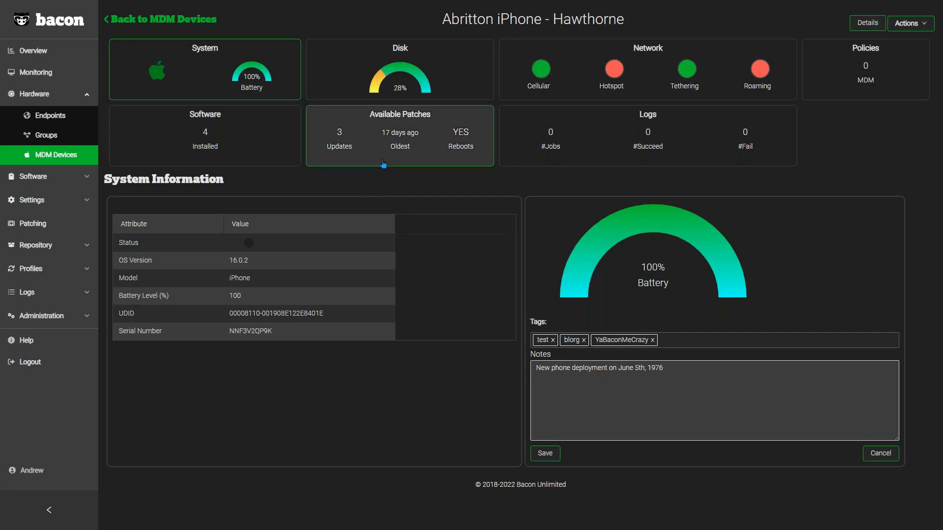
click(372, 72)
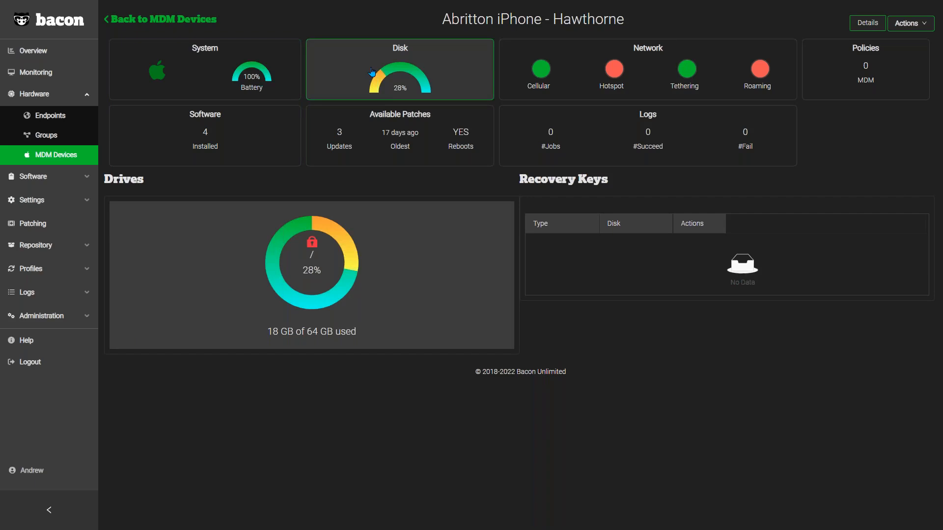
click(565, 61)
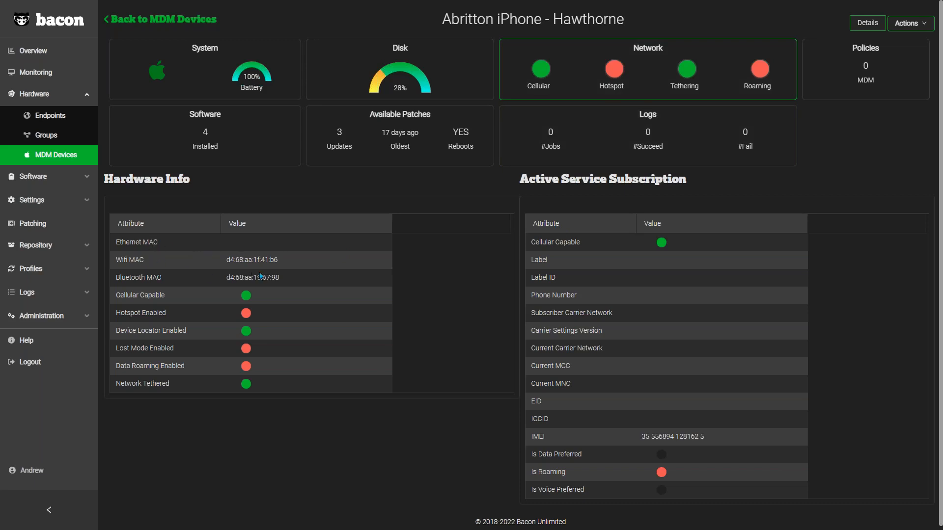
drag(293, 277, 225, 258)
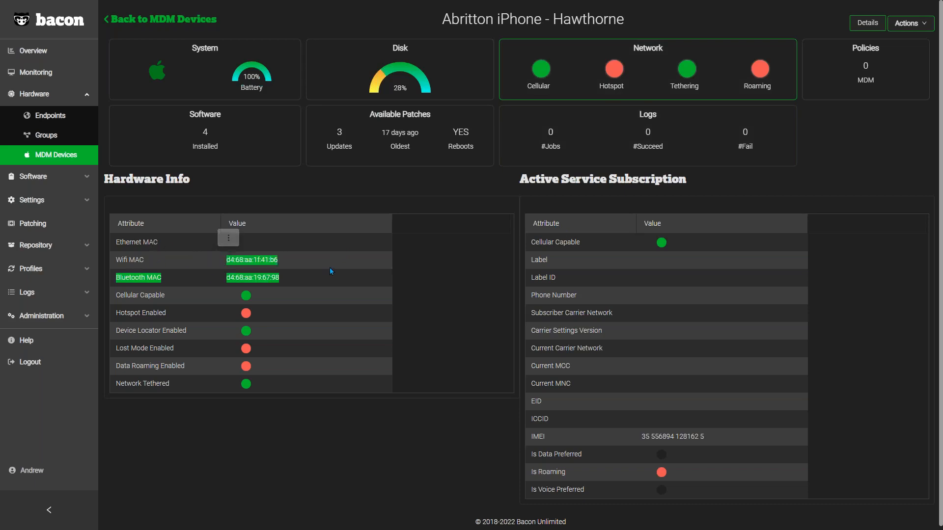
click(462, 244)
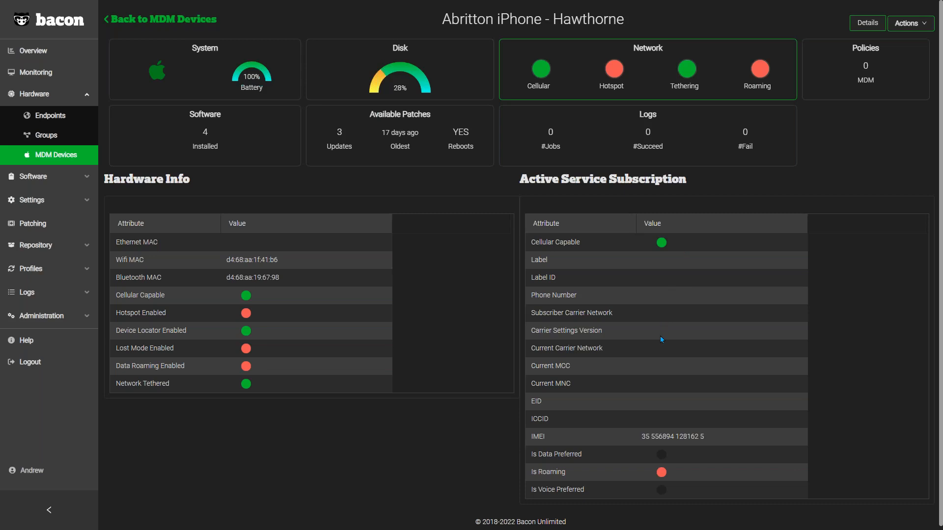
drag(711, 434, 635, 438)
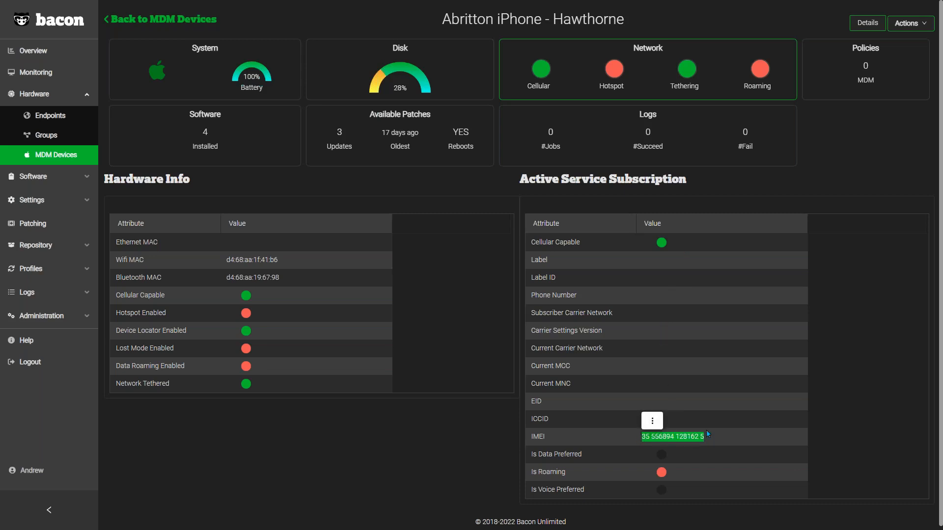
click(687, 469)
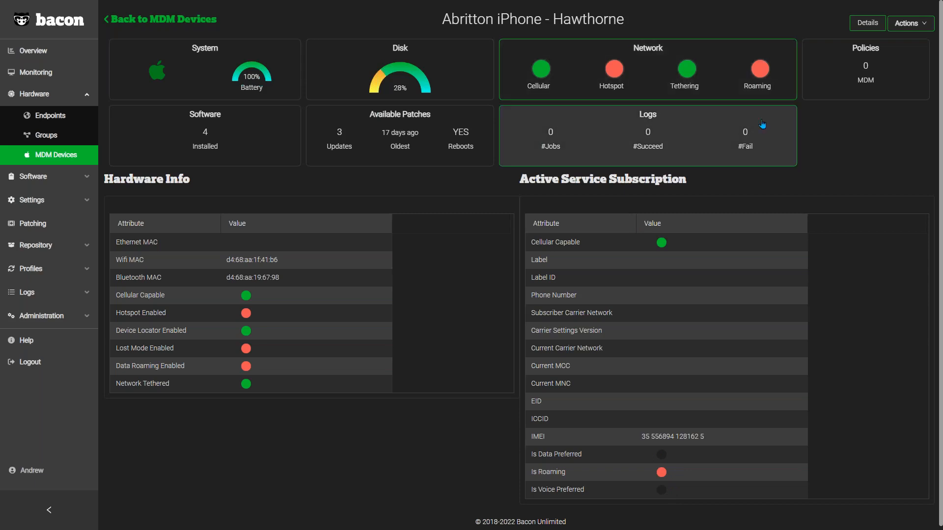
Step: Review the iPhone's MDM policies, installed software and job logs
click(864, 64)
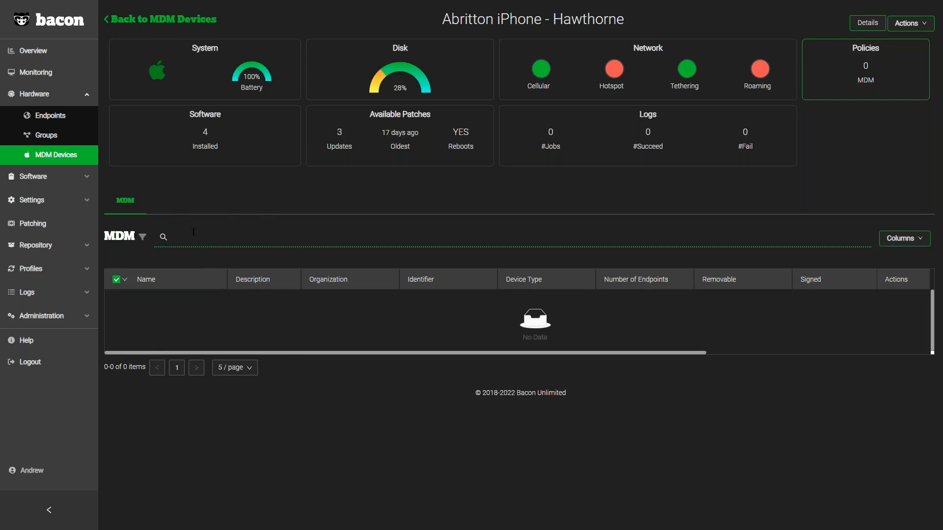
click(177, 139)
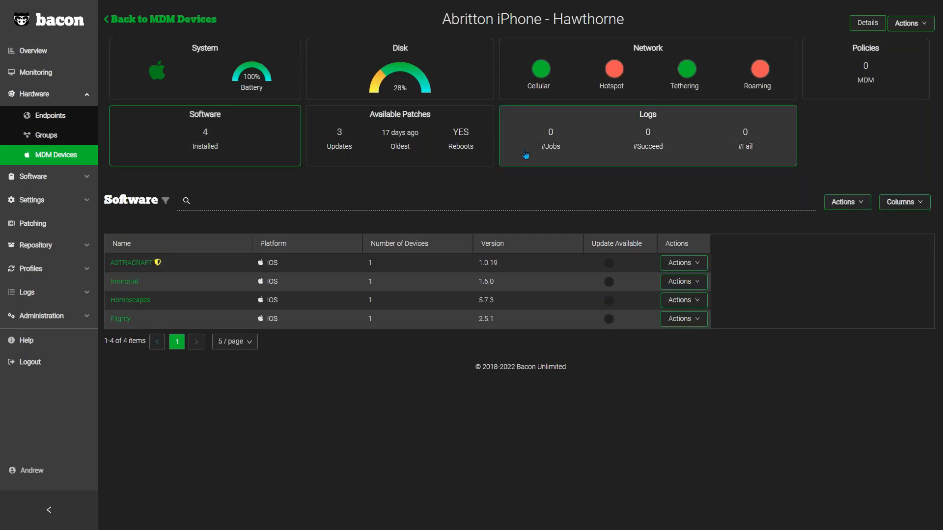
click(537, 138)
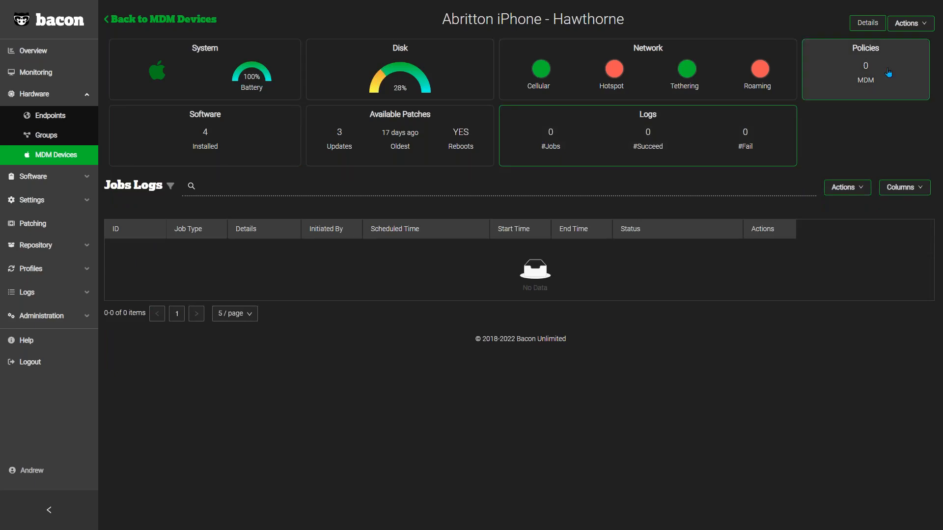
Step: Review the device actions offered for the iPhone, then its network hardware and active service subscription information
click(905, 23)
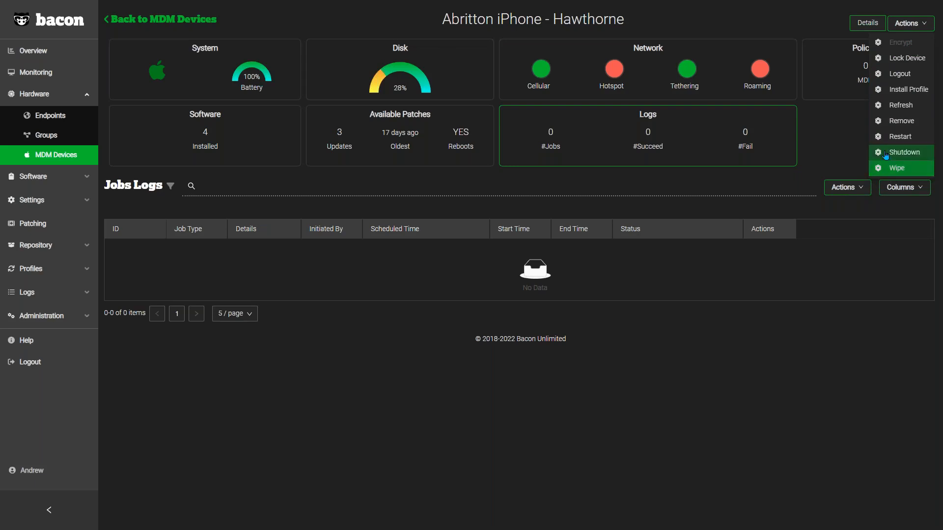
click(826, 135)
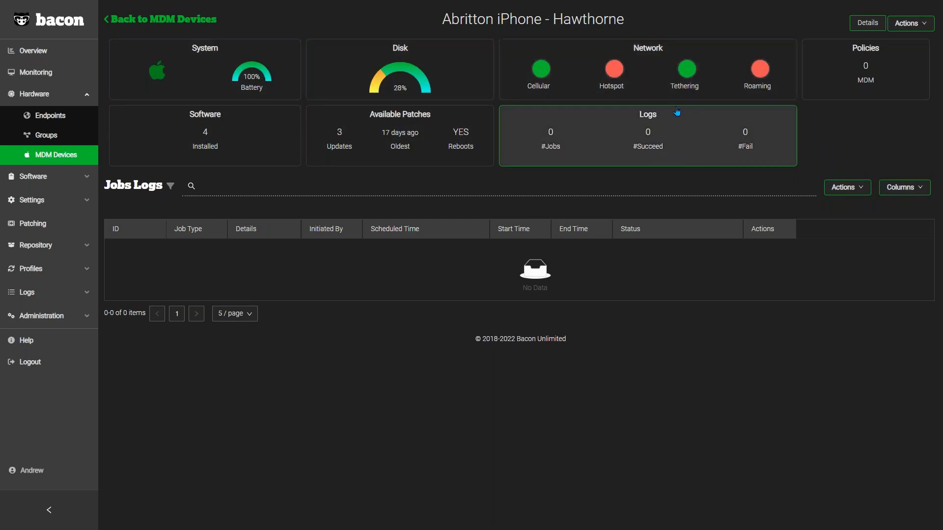
click(659, 73)
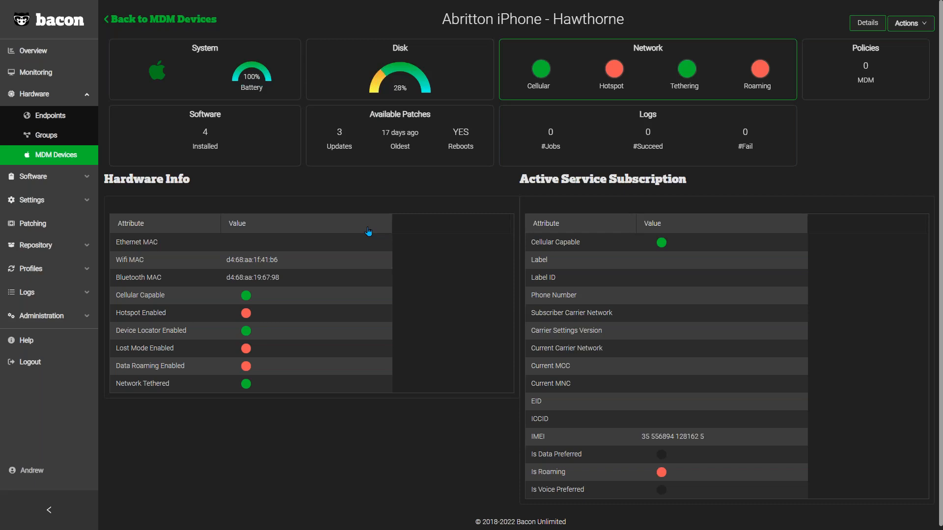
Step: Open the MDM settings inventory and view the details of the desktop_blt profile
click(40, 202)
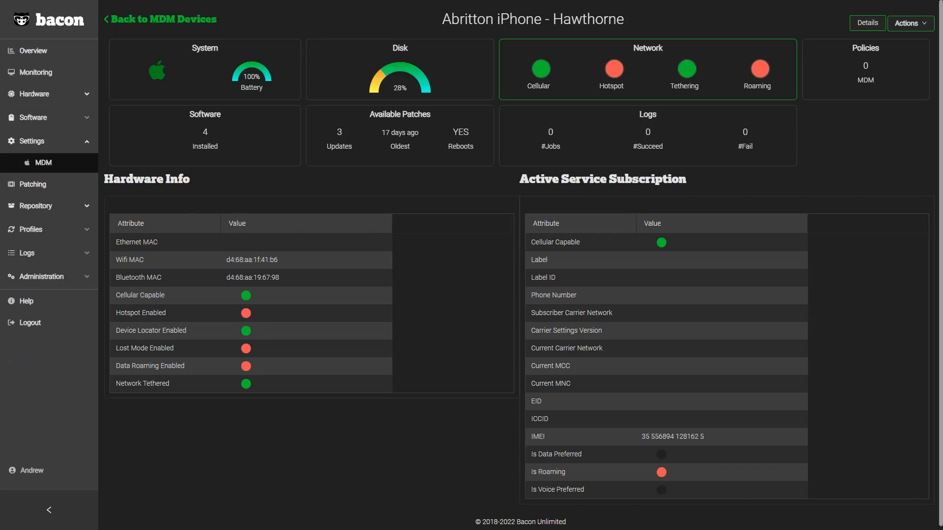
click(48, 163)
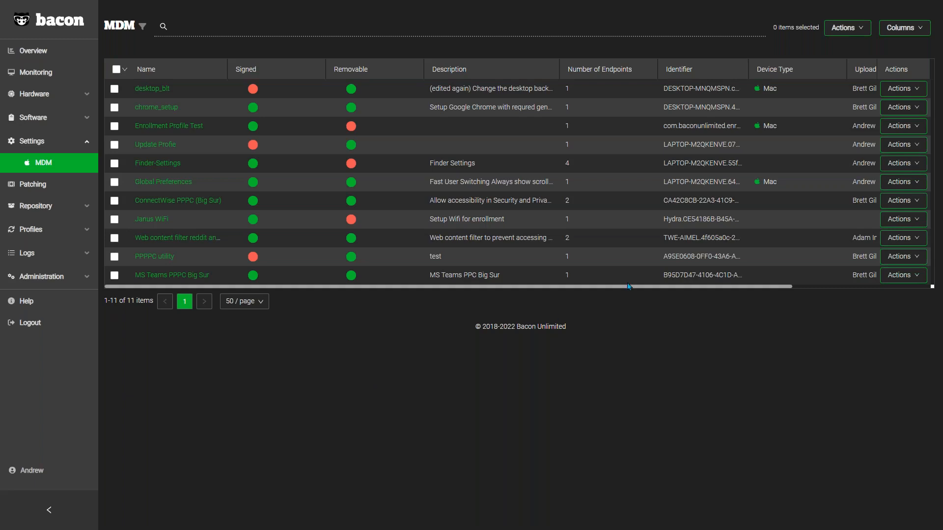
click(907, 91)
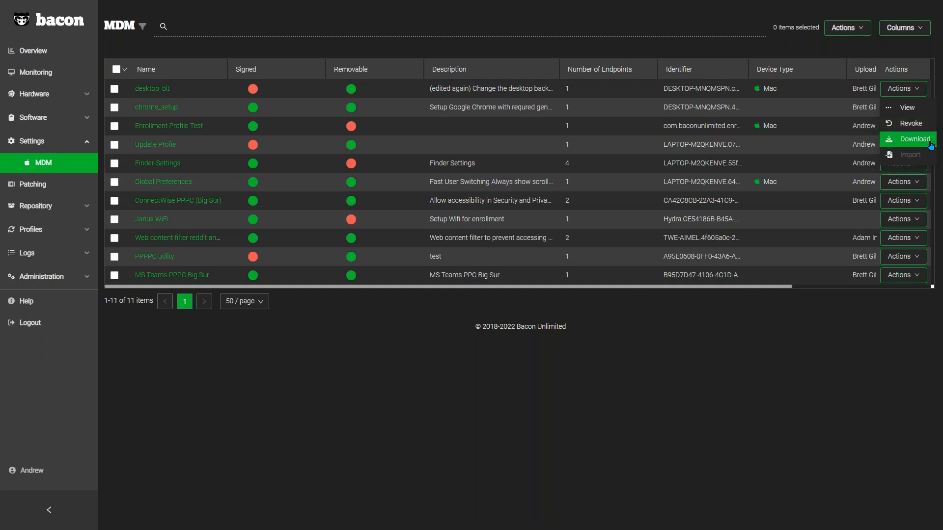
click(915, 109)
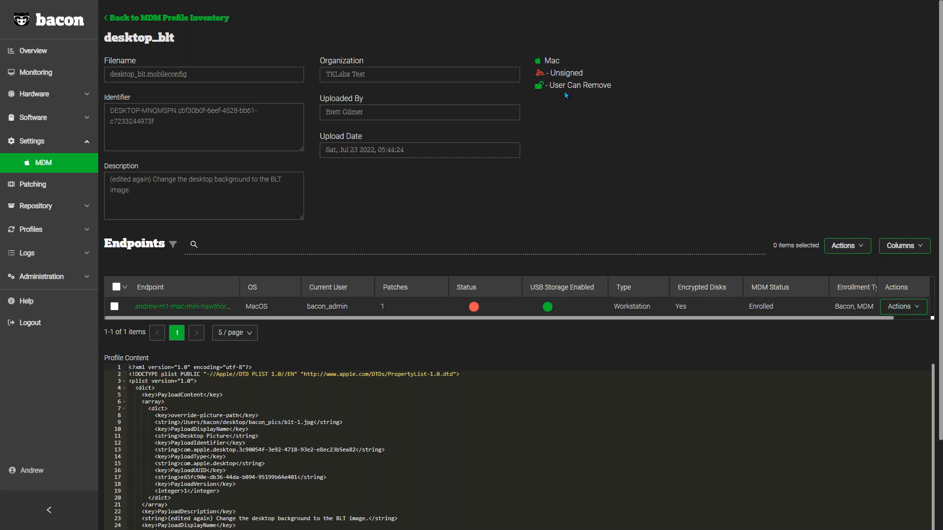
Step: Review the endpoints listed for the desktop_blt profile and read through its XML profile content
scroll(541, 231, down, 2)
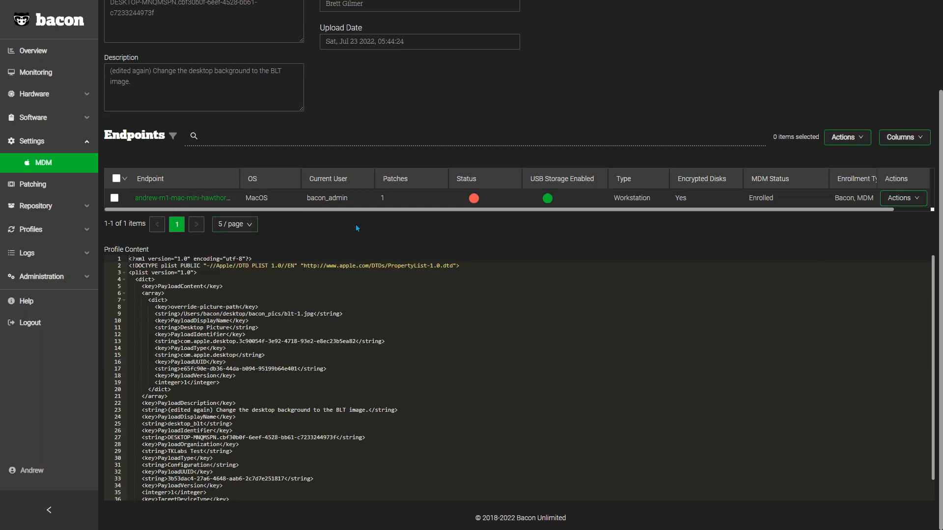
scroll(406, 346, down, 2)
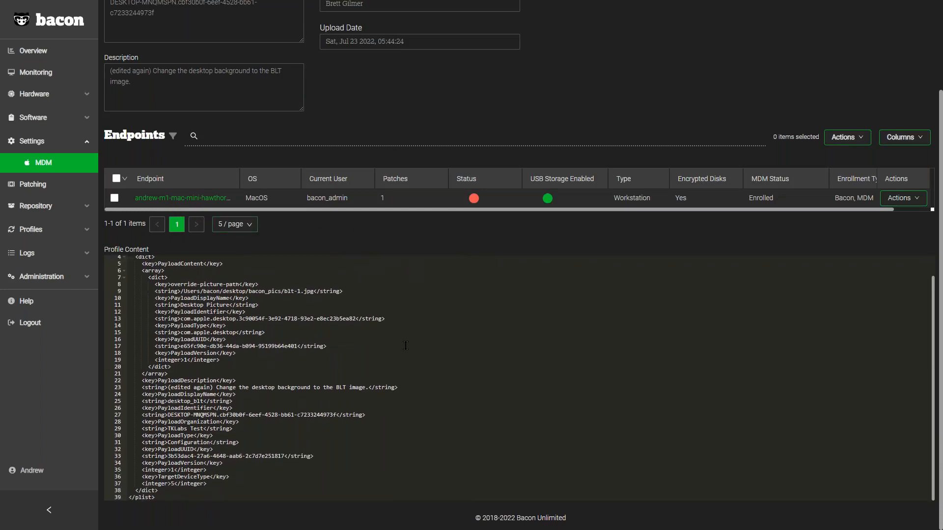
scroll(434, 398, up, 2)
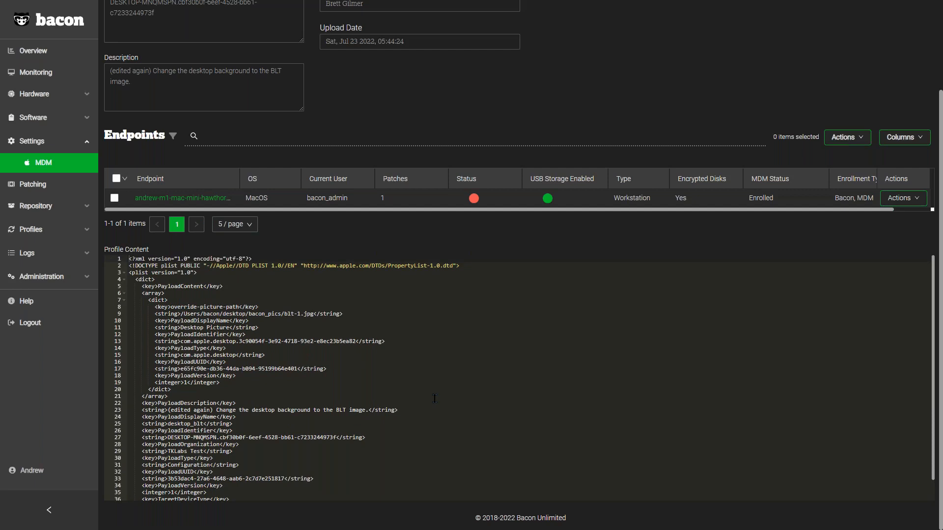
scroll(434, 398, down, 1)
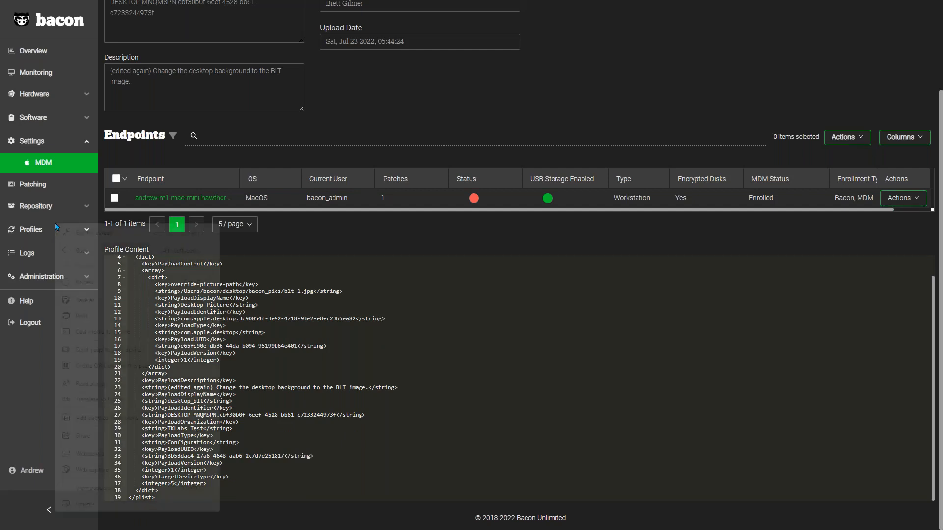
Step: Open the MDM profiles list and review its file upload area and the actions offered for the Office365 install profile
click(30, 231)
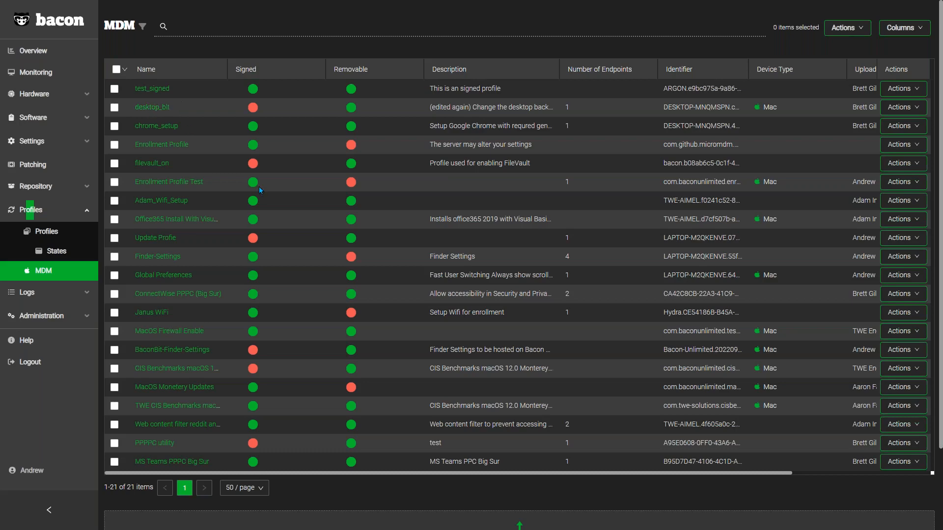
scroll(287, 332, down, 2)
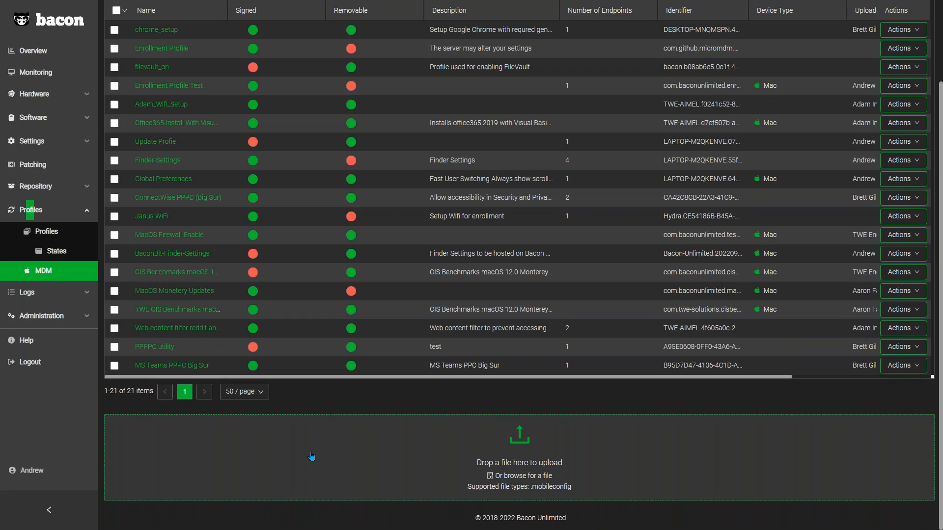
scroll(308, 445, up, 2)
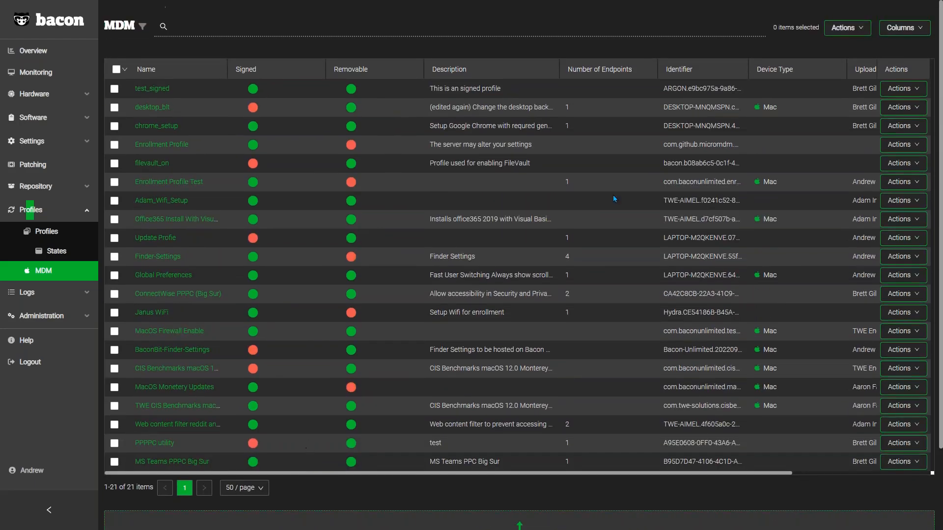
click(911, 219)
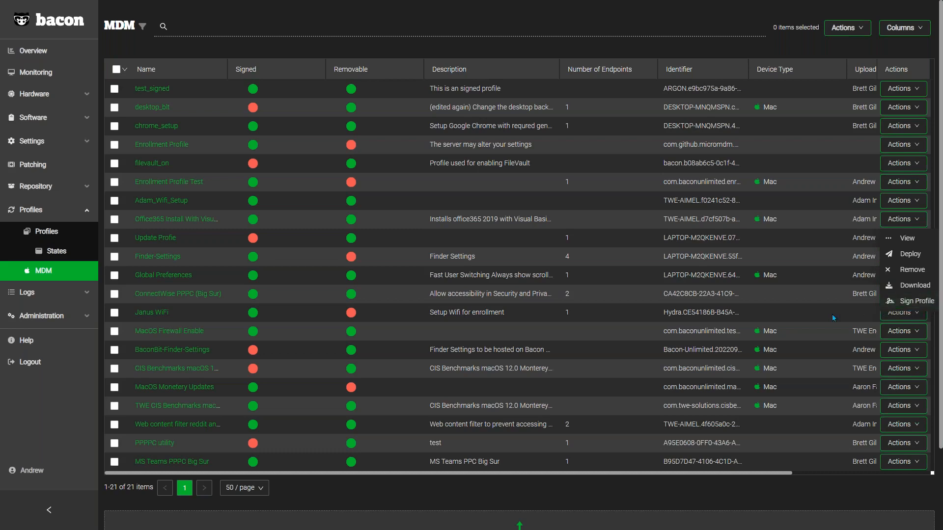
right_click(791, 306)
click(791, 305)
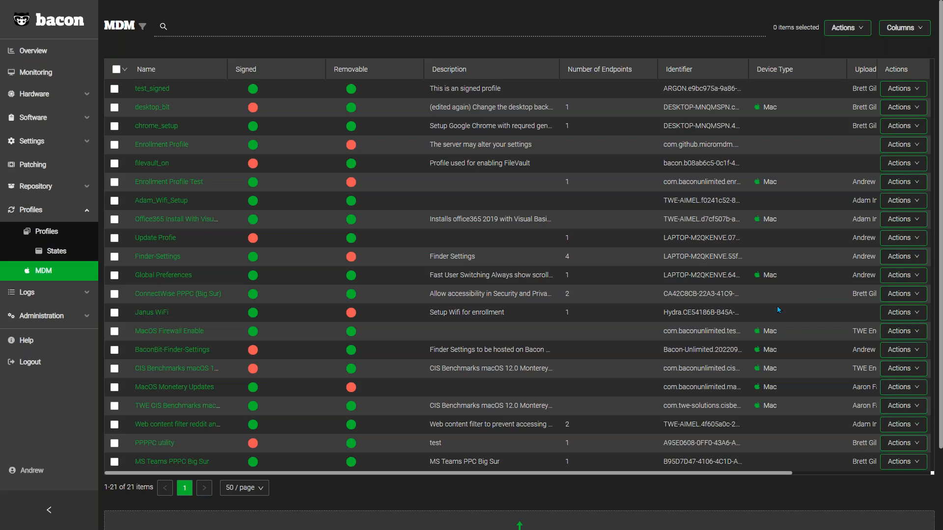
Step: Open the Disable USB Storage Registry state for editing and enlarge the page to 200% to read its state code
click(53, 257)
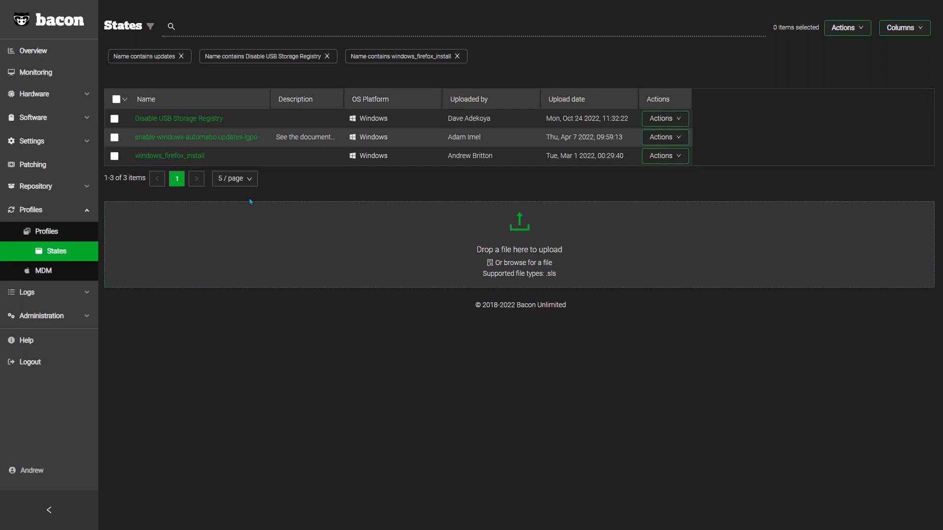
click(664, 119)
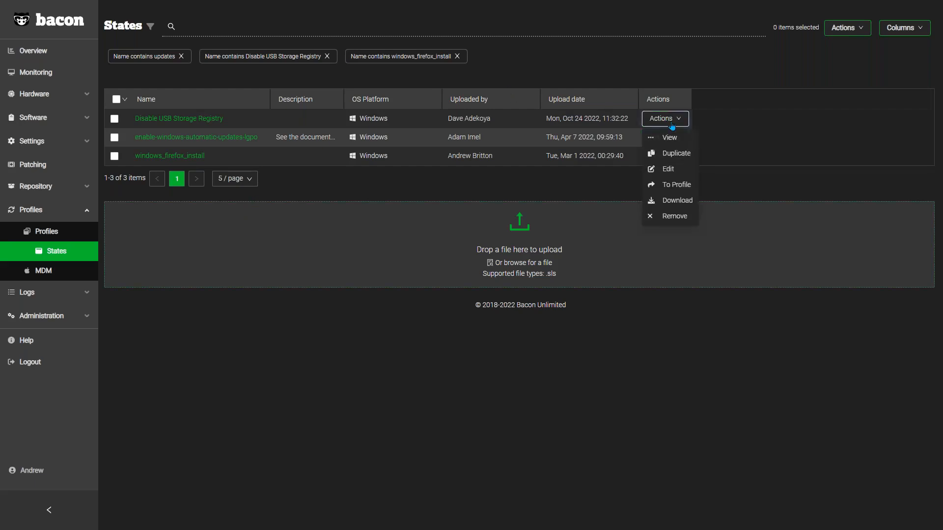
click(692, 172)
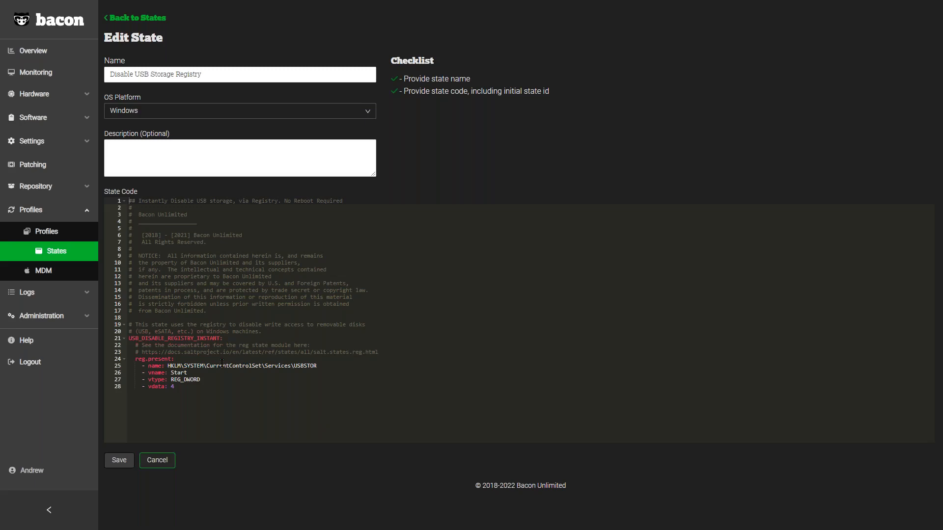
drag(175, 359, 129, 359)
click(270, 421)
key(ctrl+plus)
key(ctrl+plus)
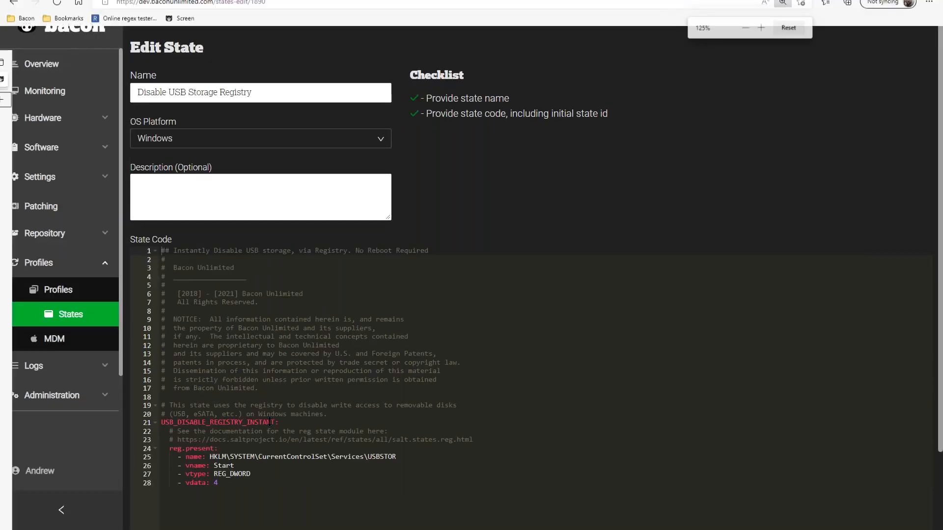
key(ctrl+plus)
key(ctrl+plus)
key(ctrl+plus)
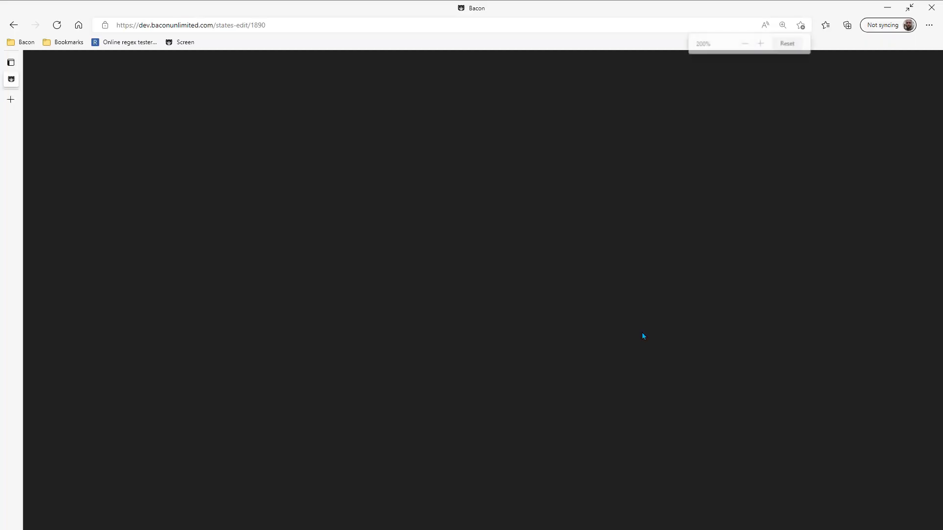
scroll(608, 391, down, 5)
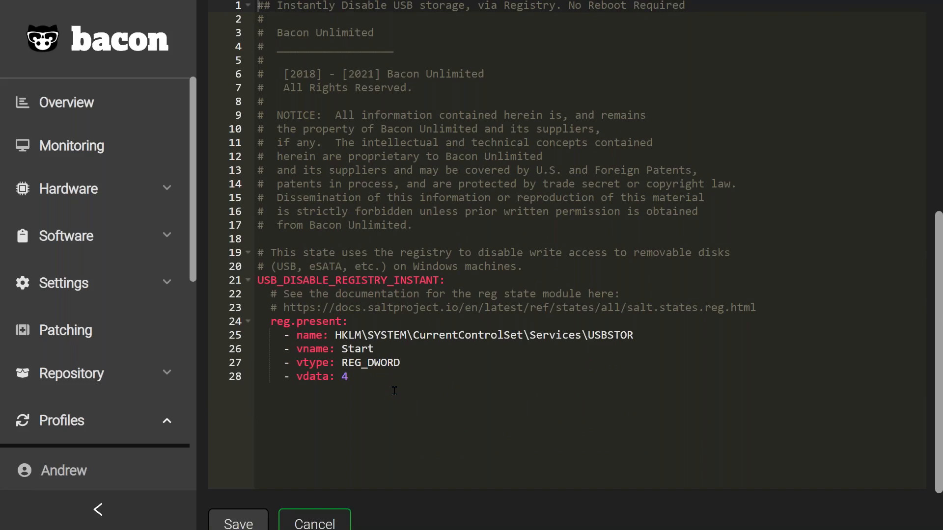
Step: Examine the state's ID, registry key path, value name and data, then cancel editing and return to the states list
drag(456, 279, 364, 280)
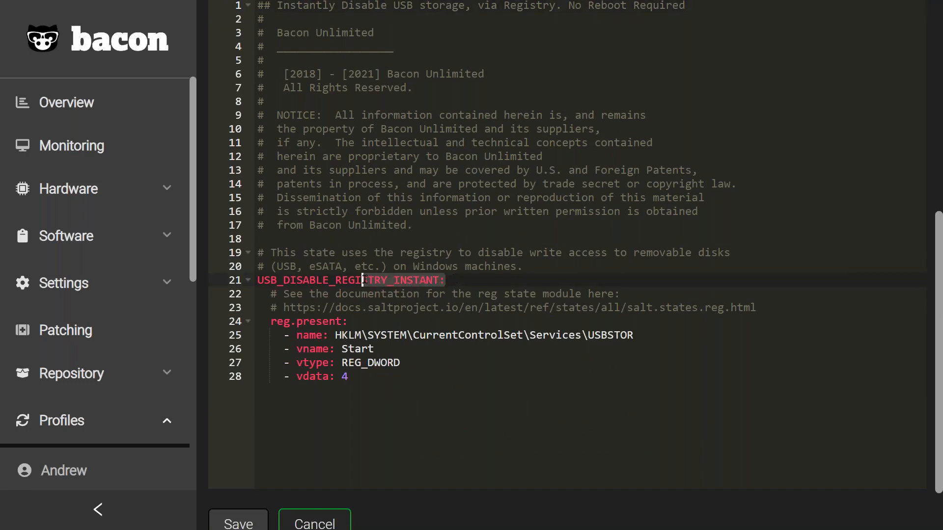
click(419, 308)
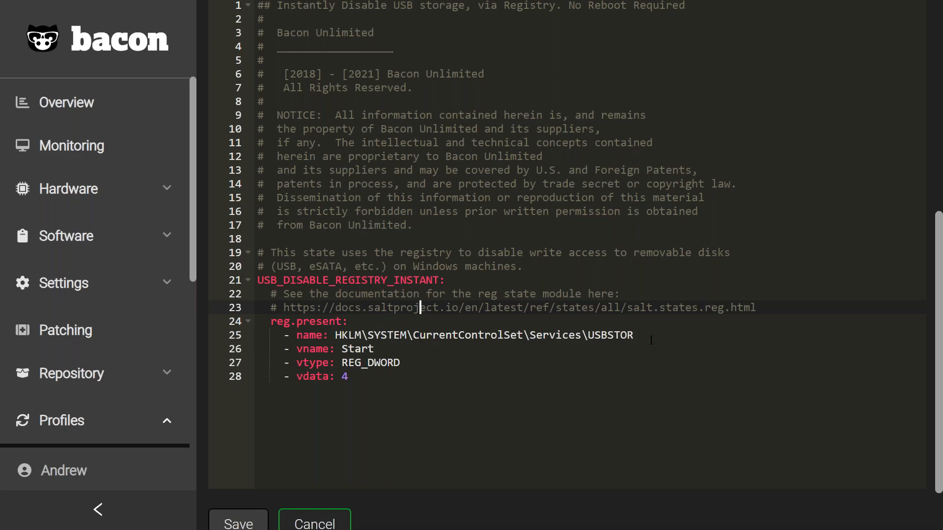
drag(649, 334, 335, 335)
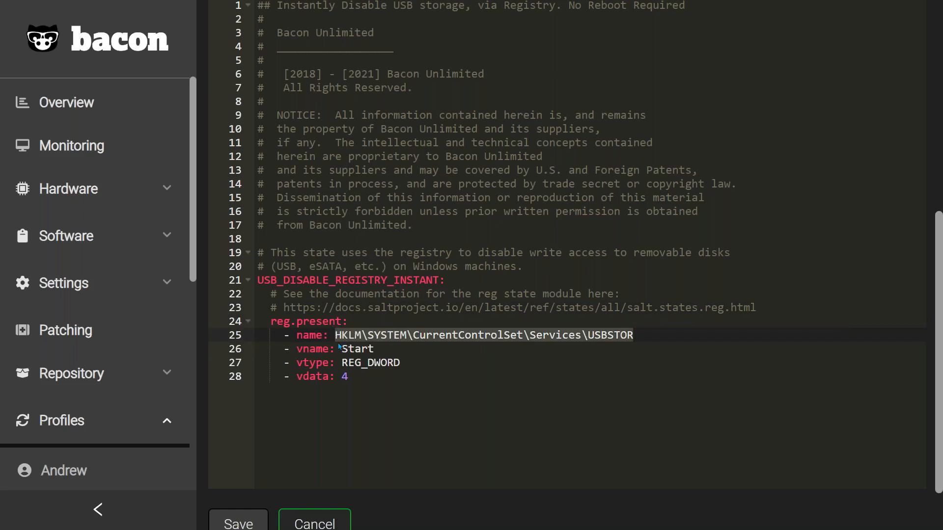
click(403, 349)
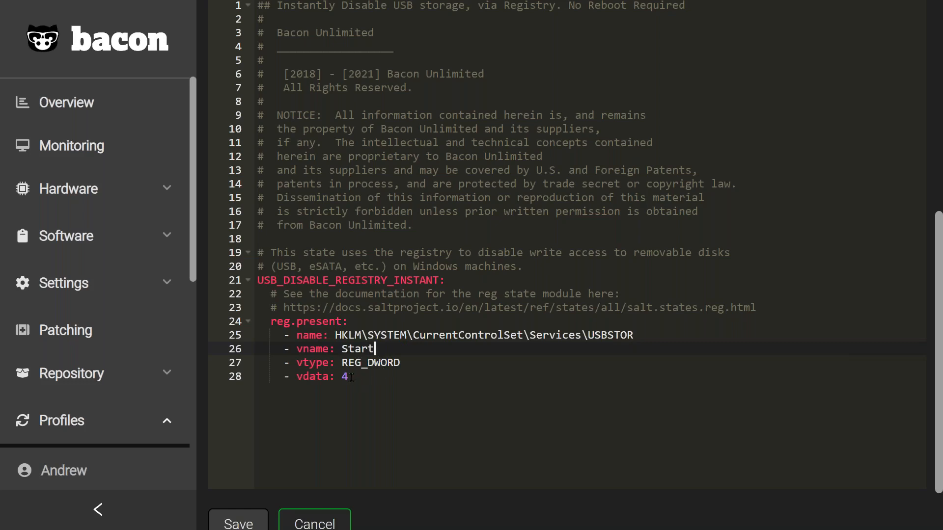
click(351, 377)
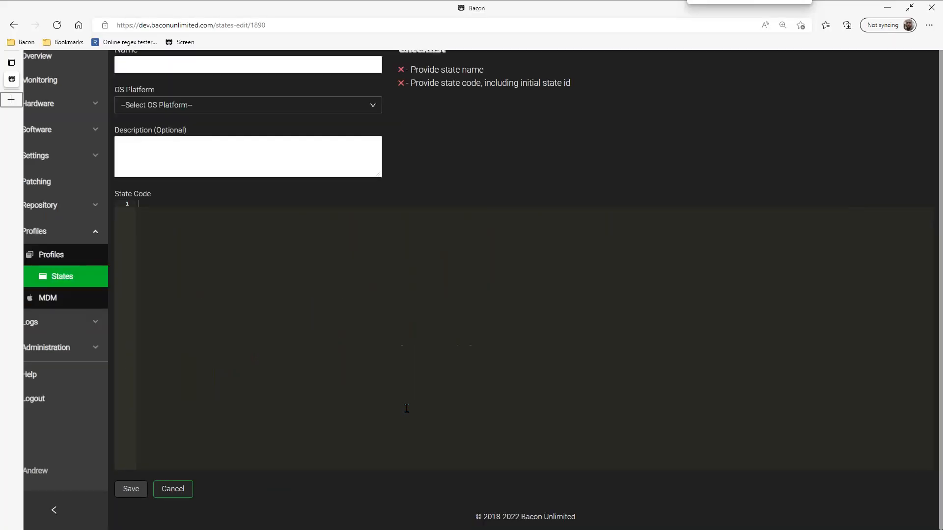
click(173, 490)
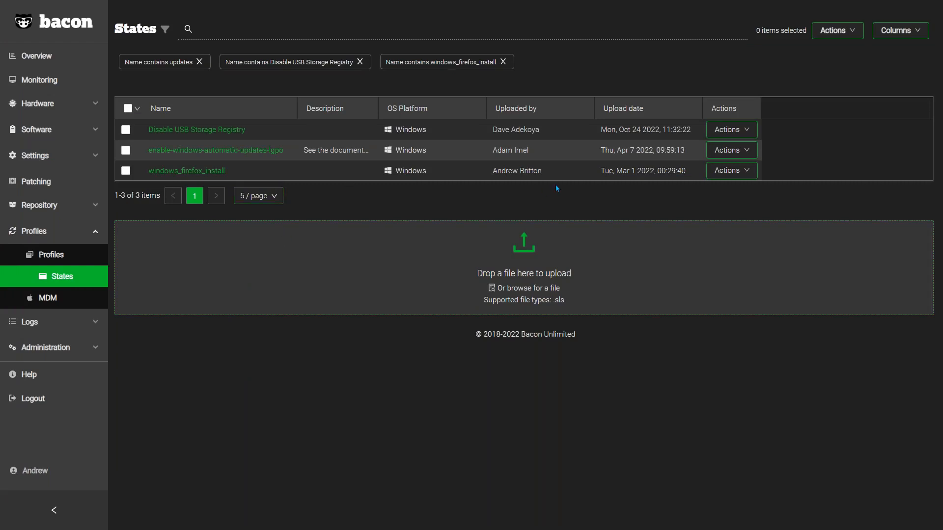
Step: Open the enable-windows-automatic-updates-lgpo state for editing and examine its automatic updating, install schedule and week-of-month settings
click(754, 155)
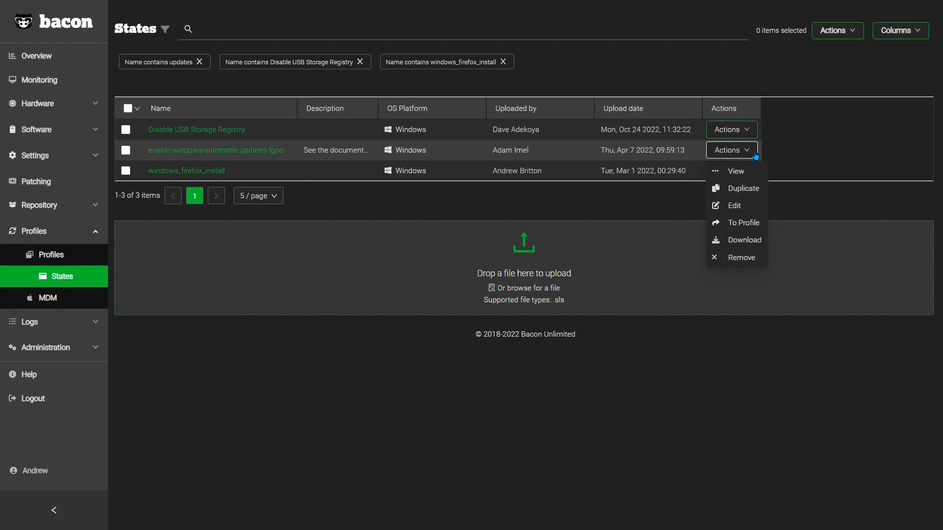
click(747, 206)
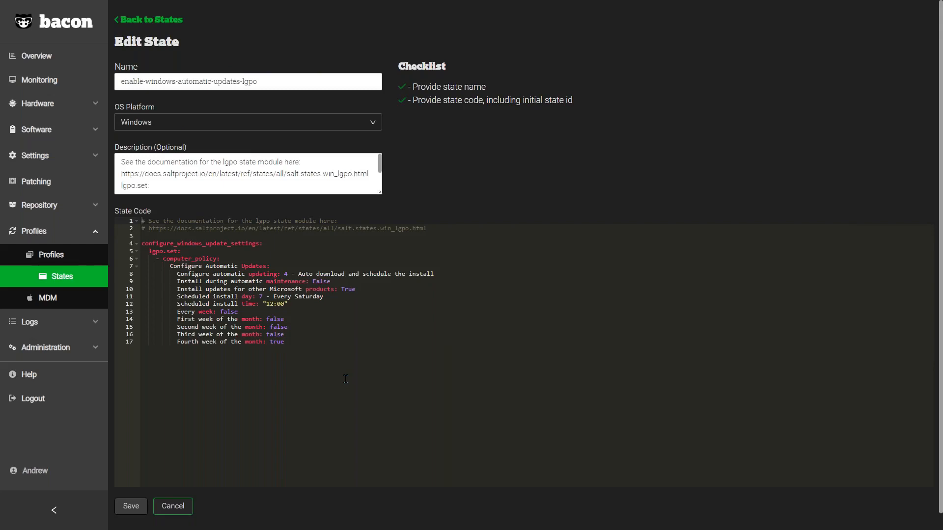
key(ctrl+plus)
key(ctrl+plus)
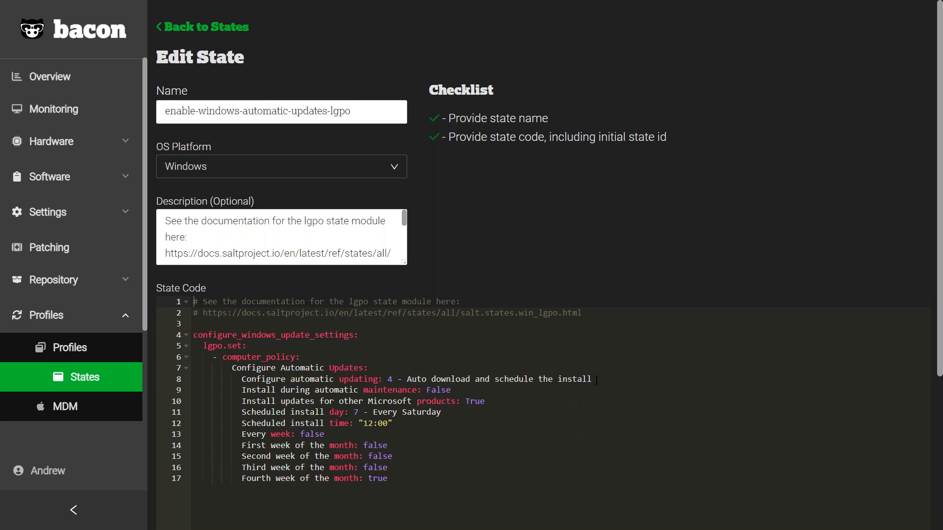
drag(596, 380, 476, 380)
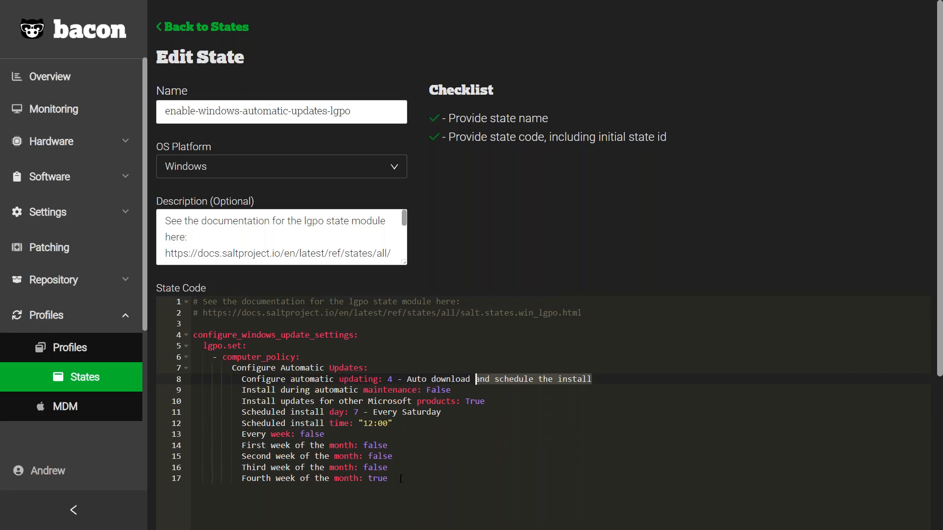
drag(398, 479, 240, 448)
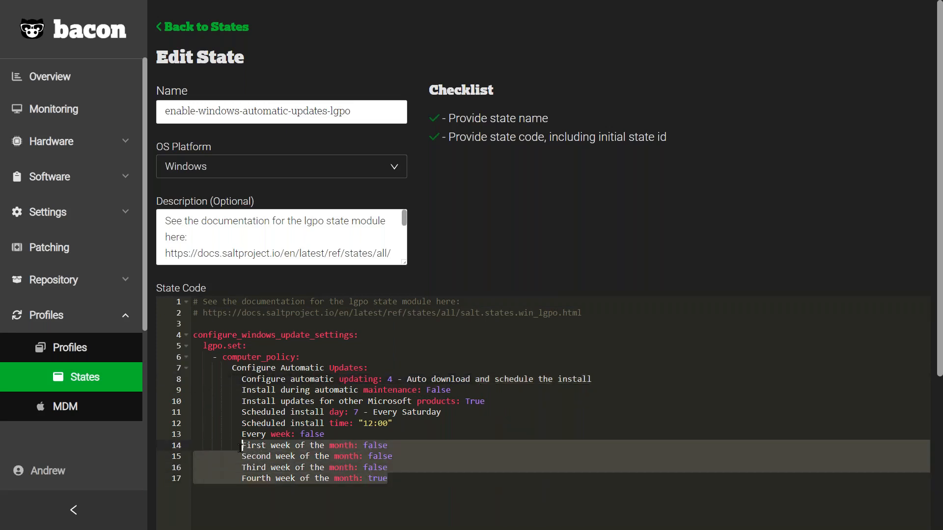
click(424, 470)
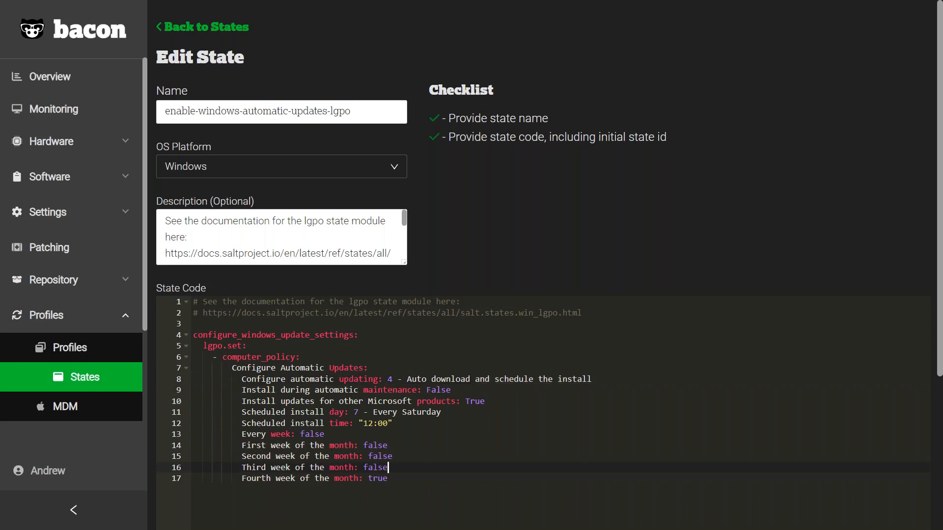
click(409, 482)
scroll(479, 255, down, 5)
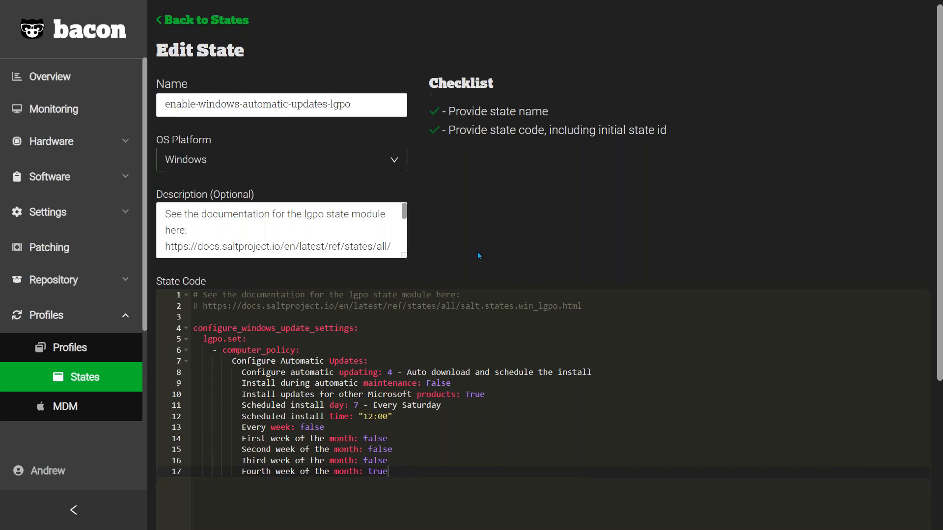
Step: Leave the automatic updates state and open the windows_firefox_install state for editing
click(236, 476)
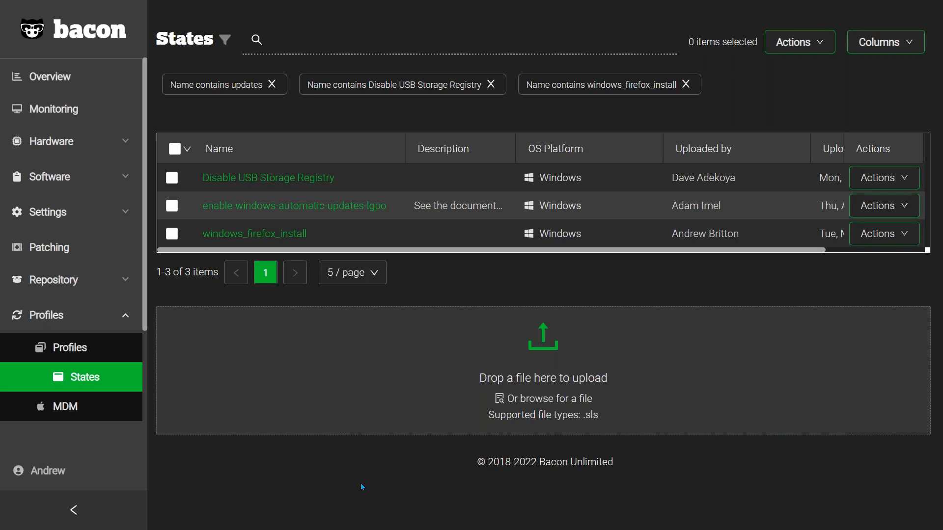
click(883, 235)
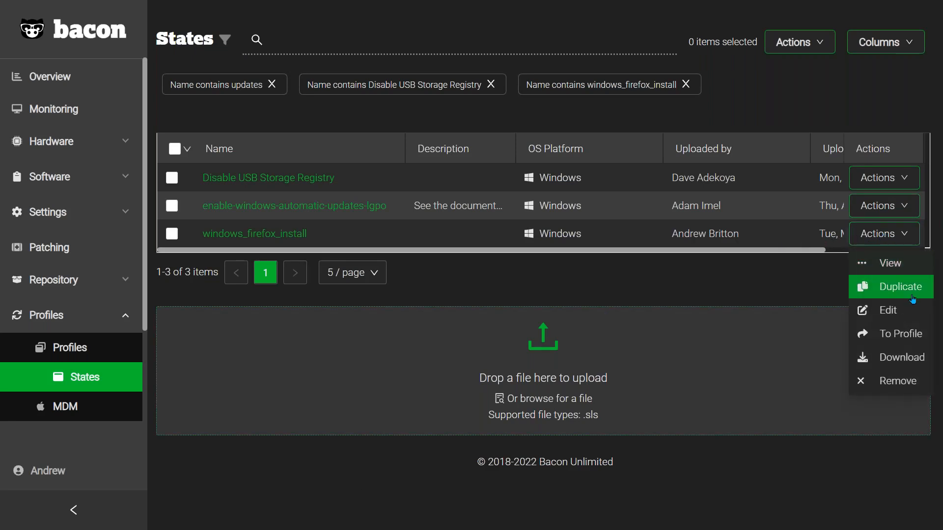
click(906, 320)
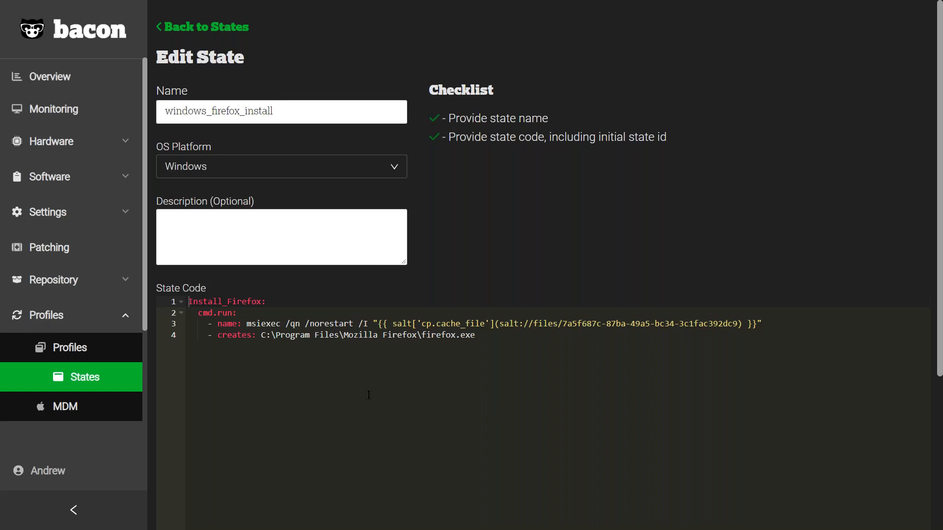
Step: Examine the Firefox state's msiexec command, cached installer file reference and creates path, then leave the editor for the states list
double_click(257, 324)
click(388, 394)
drag(379, 323, 757, 324)
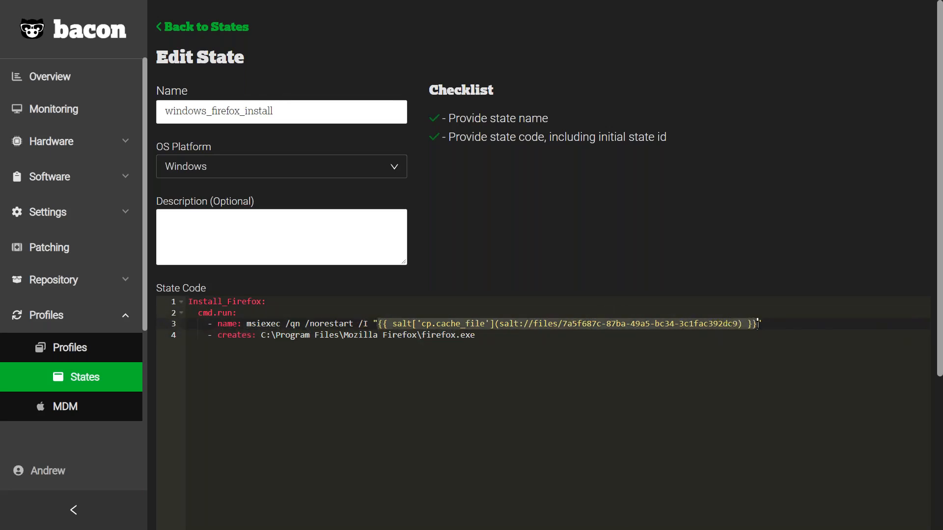
click(452, 324)
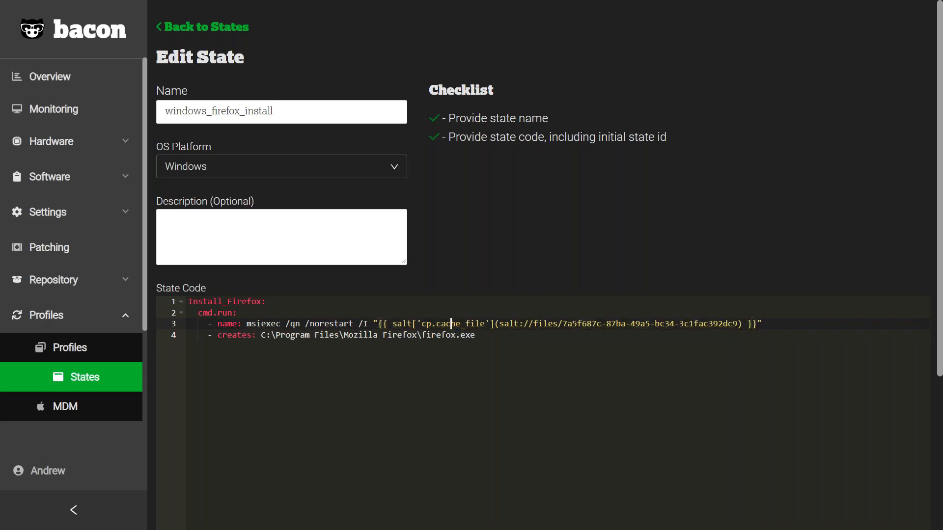
click(510, 391)
scroll(510, 391, down, 4)
click(249, 481)
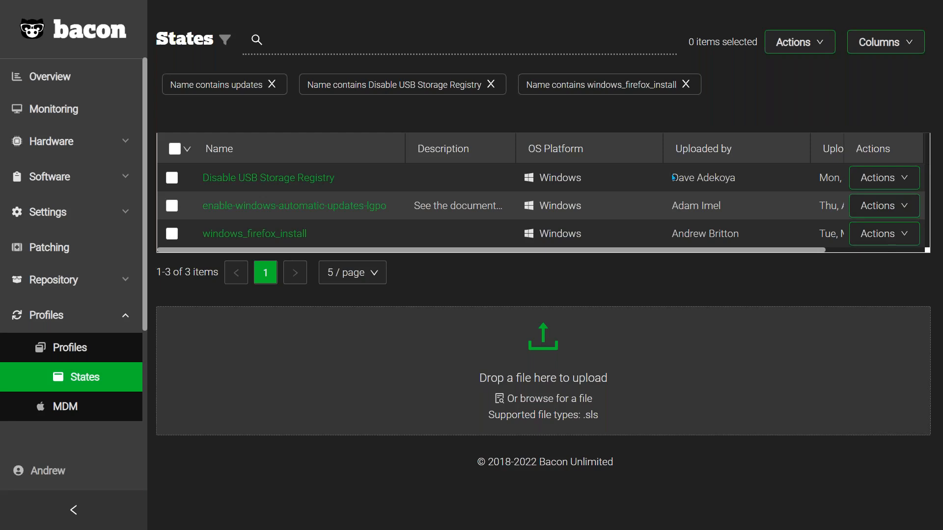
Step: Check the actions offered for the Disable USB Storage Registry state, then browse the names and OS platforms in the profiles list
click(887, 181)
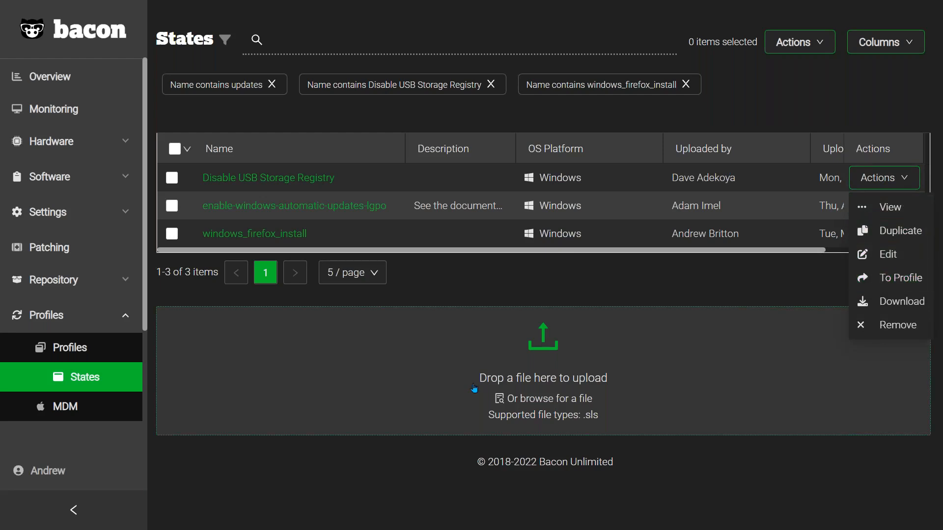
click(69, 348)
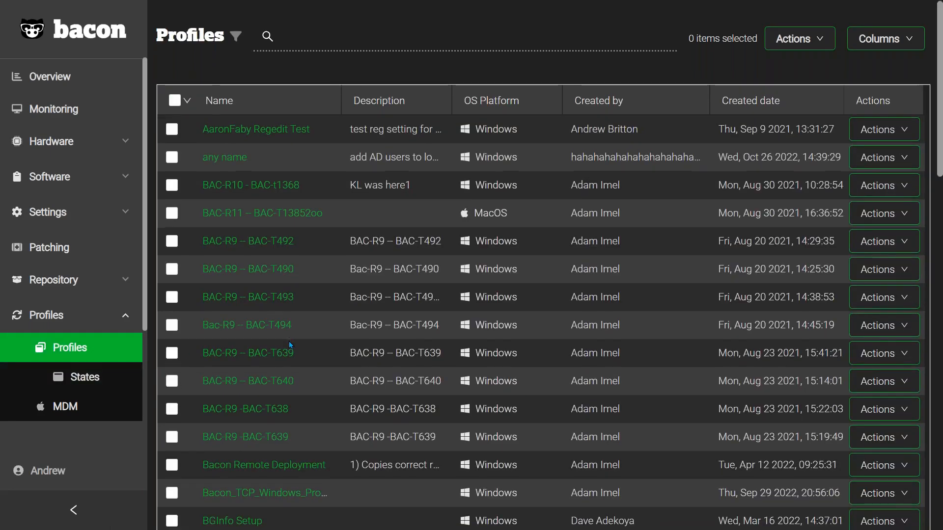
scroll(290, 344, down, 2)
scroll(288, 341, down, 4)
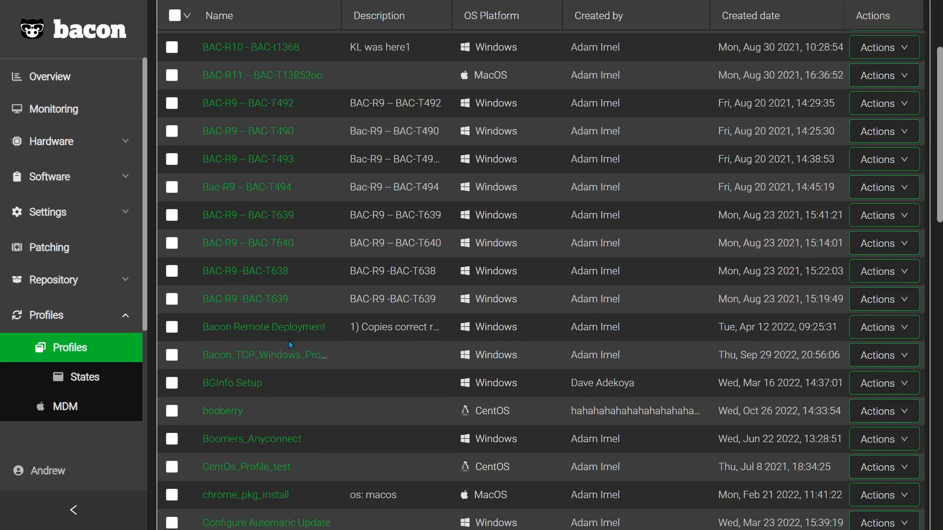
scroll(289, 341, down, 4)
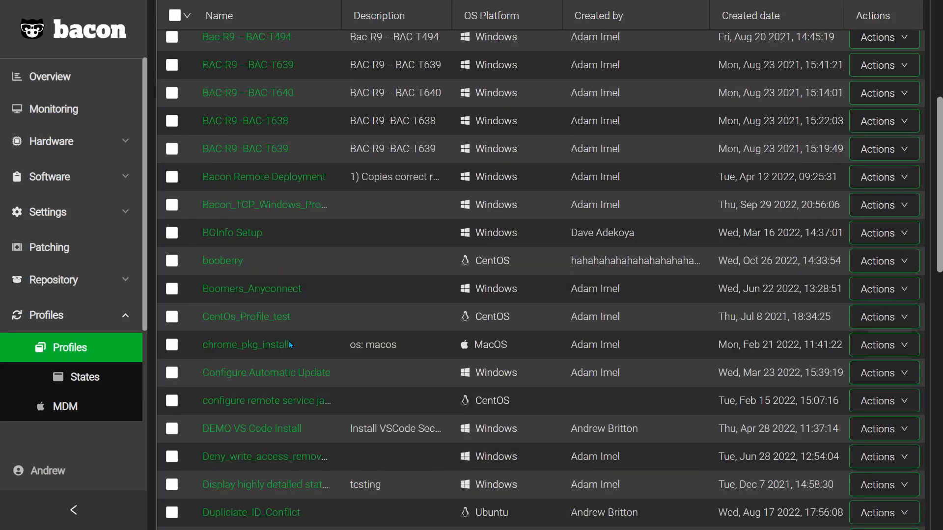
scroll(290, 344, down, 1)
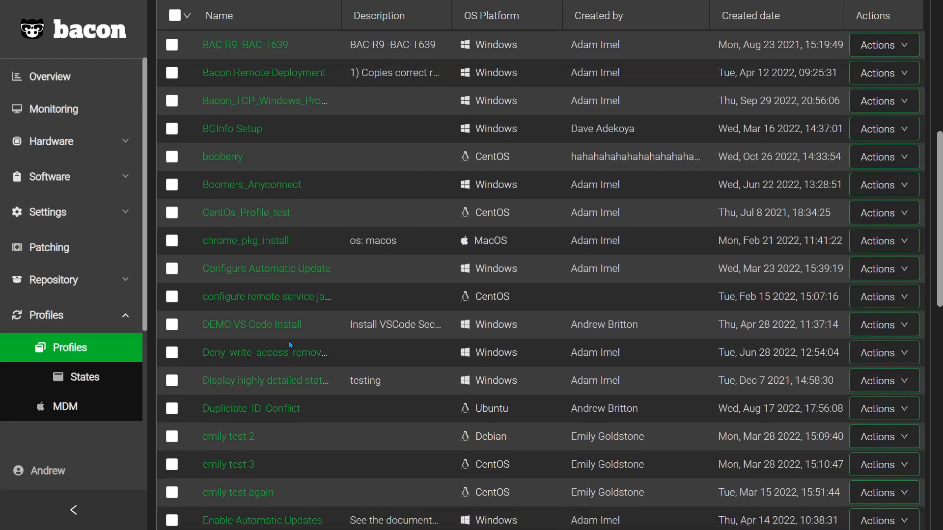
scroll(290, 344, down, 2)
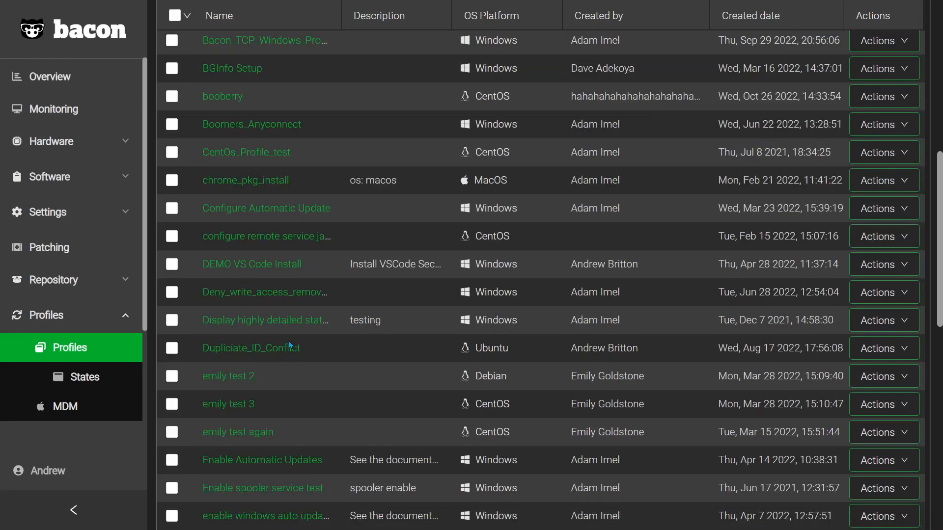
scroll(289, 345, down, 2)
scroll(290, 345, down, 1)
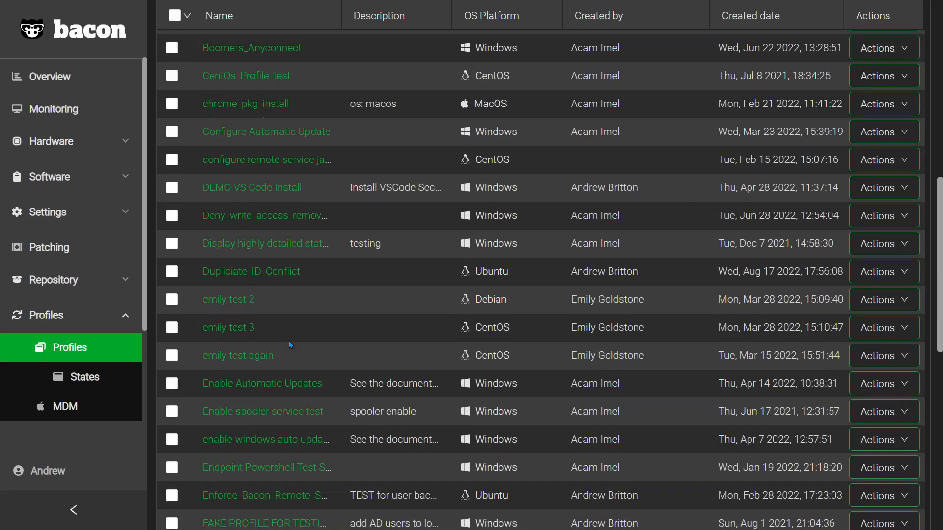
scroll(290, 345, down, 1)
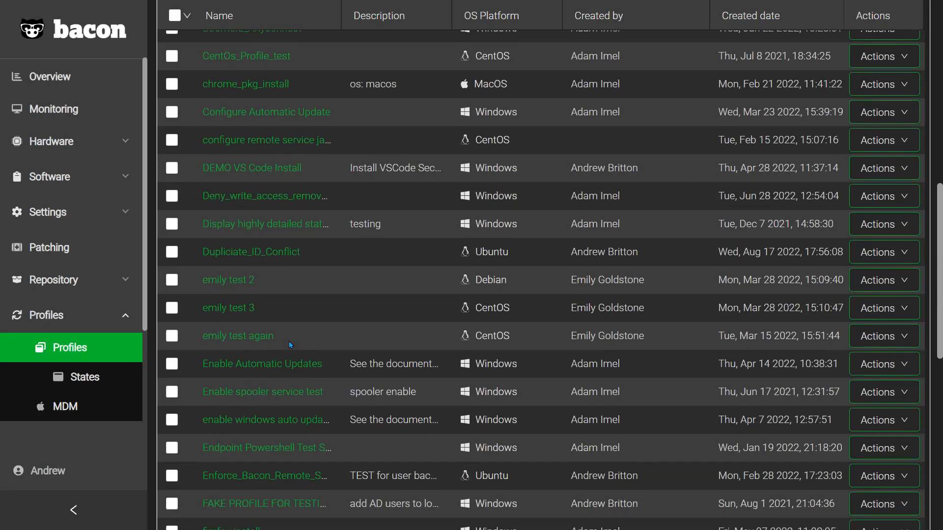
scroll(289, 341, down, 3)
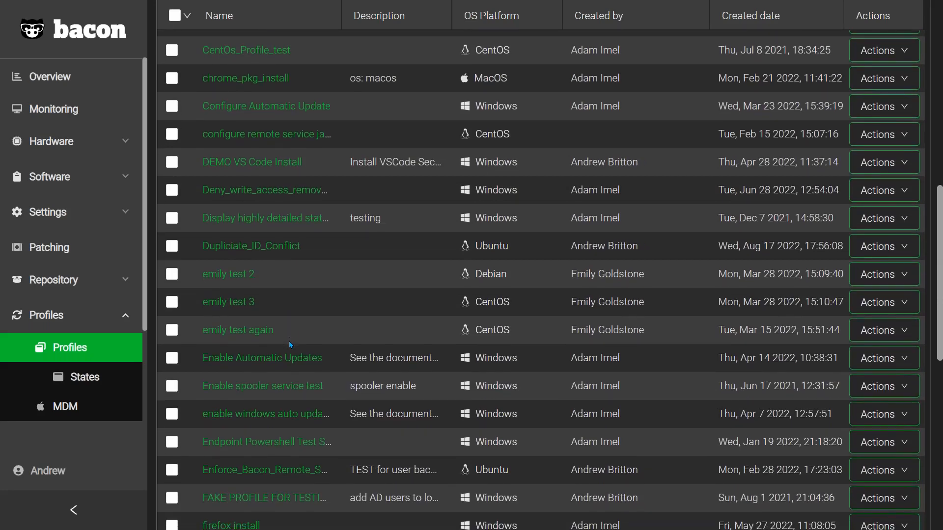
scroll(289, 341, up, 15)
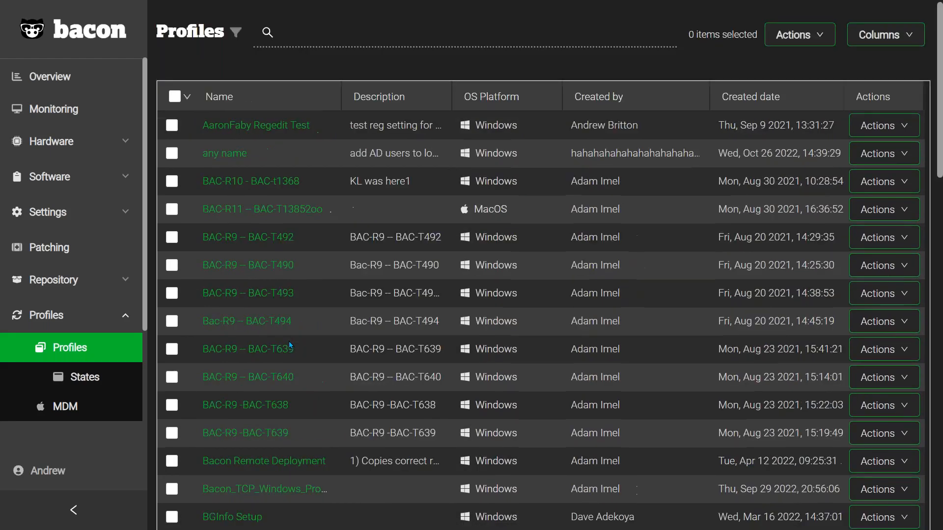
scroll(289, 341, down, 3)
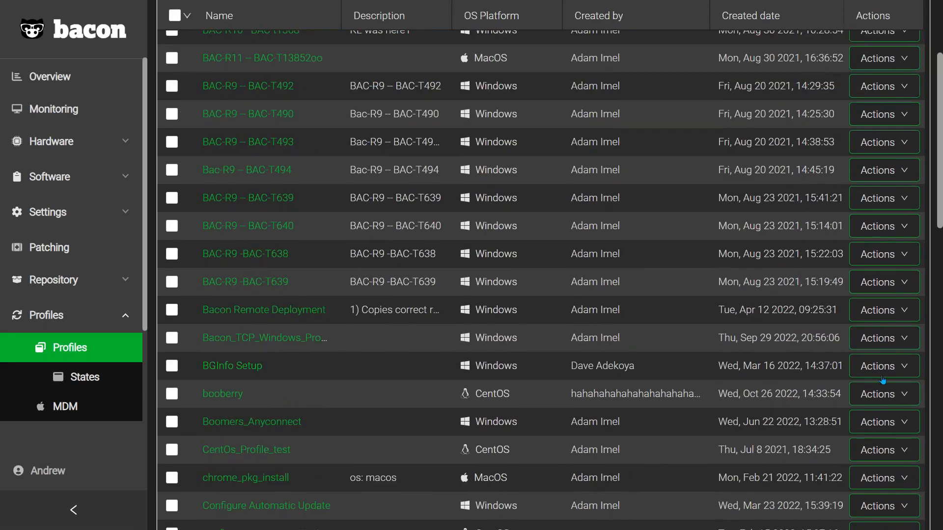
Step: Open the BGInfo Setup profile for editing and examine its checklist, refresh rate and included states
click(897, 371)
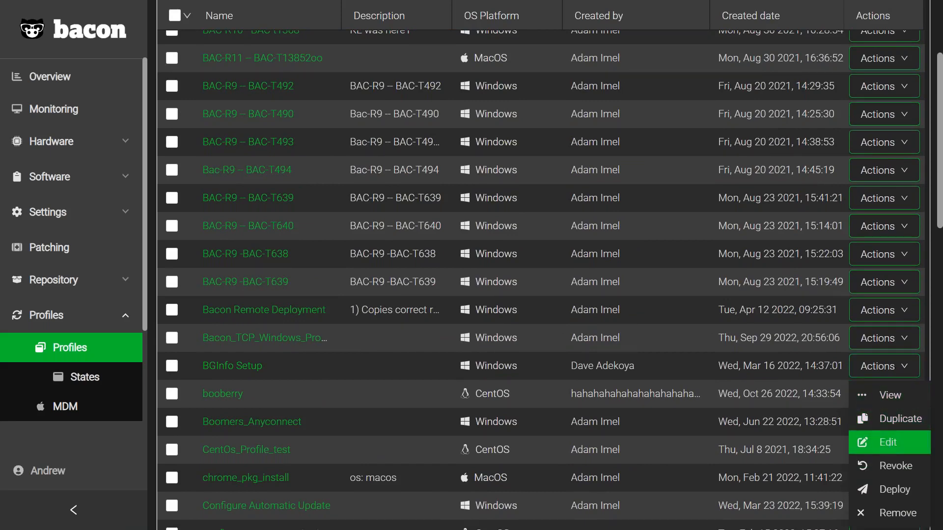
click(888, 444)
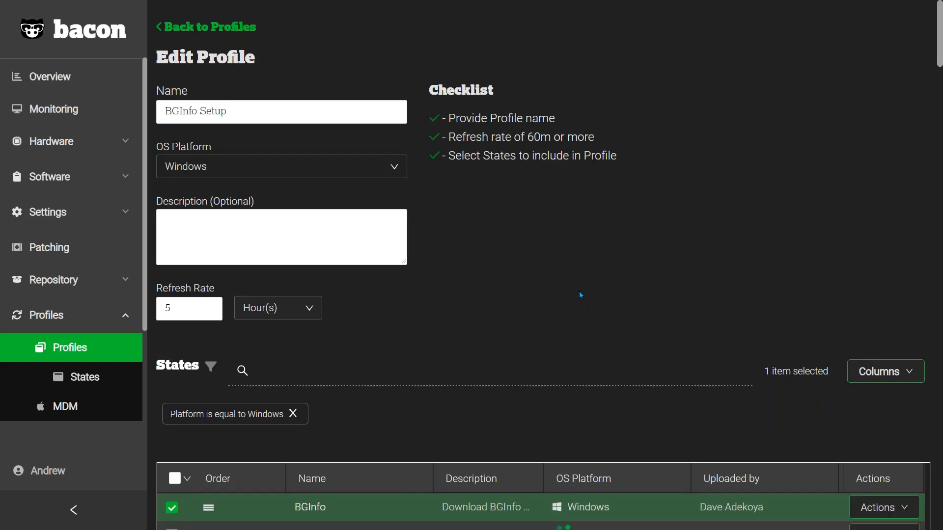
scroll(580, 295, down, 3)
scroll(580, 292, down, 1)
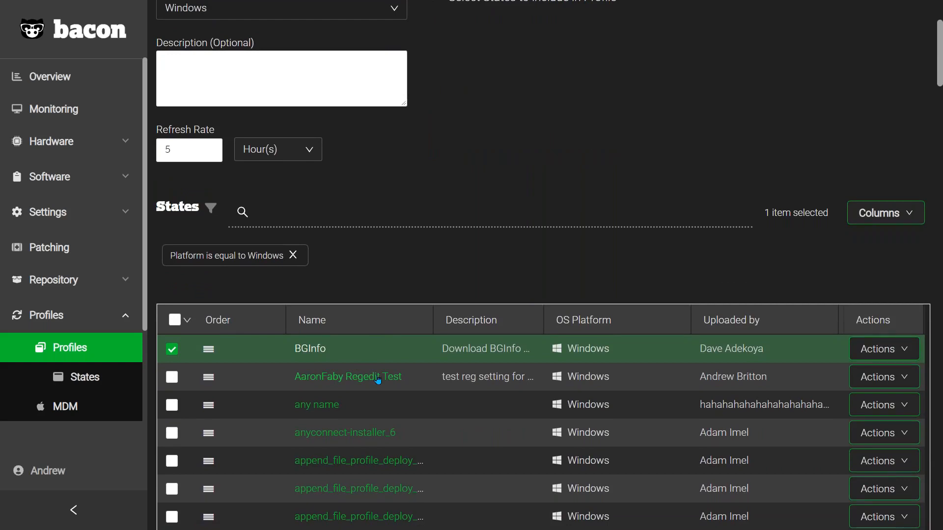
scroll(411, 198, up, 3)
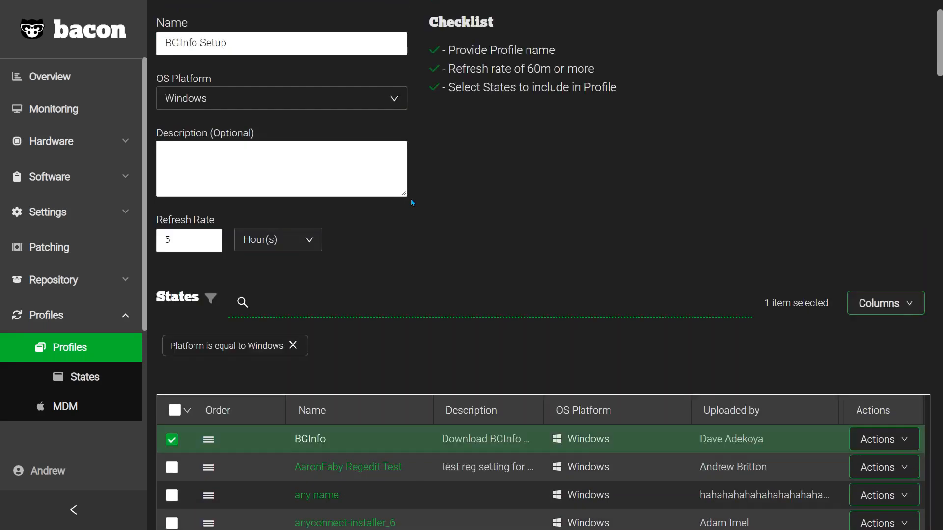
drag(435, 162, 488, 231)
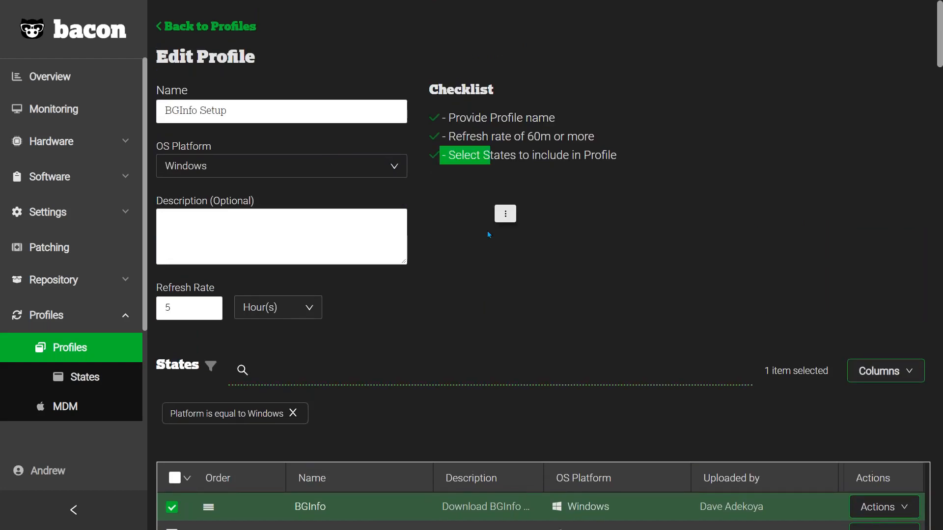
click(591, 310)
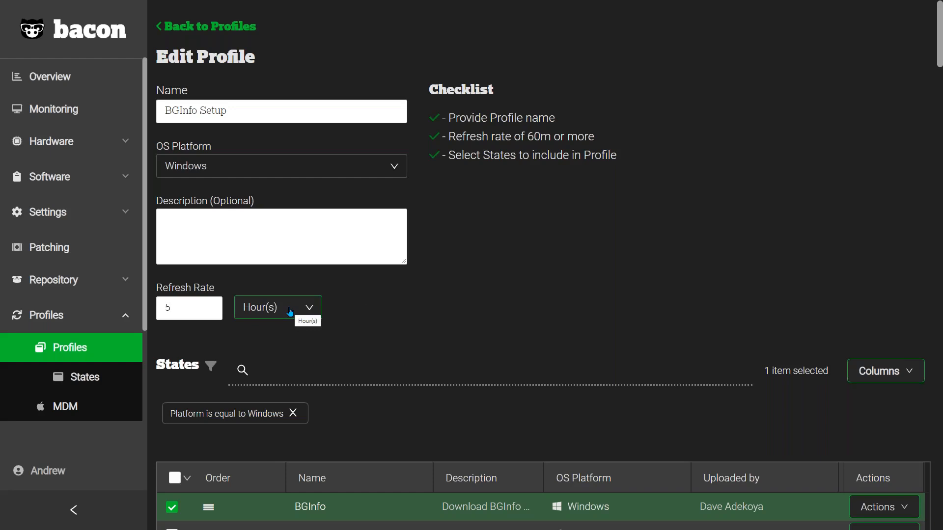
click(191, 306)
scroll(517, 335, down, 3)
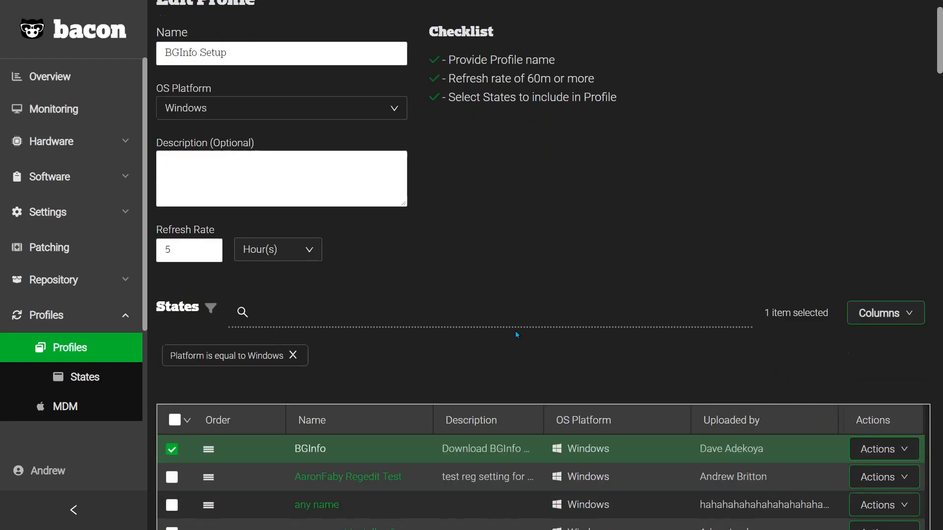
scroll(517, 334, down, 3)
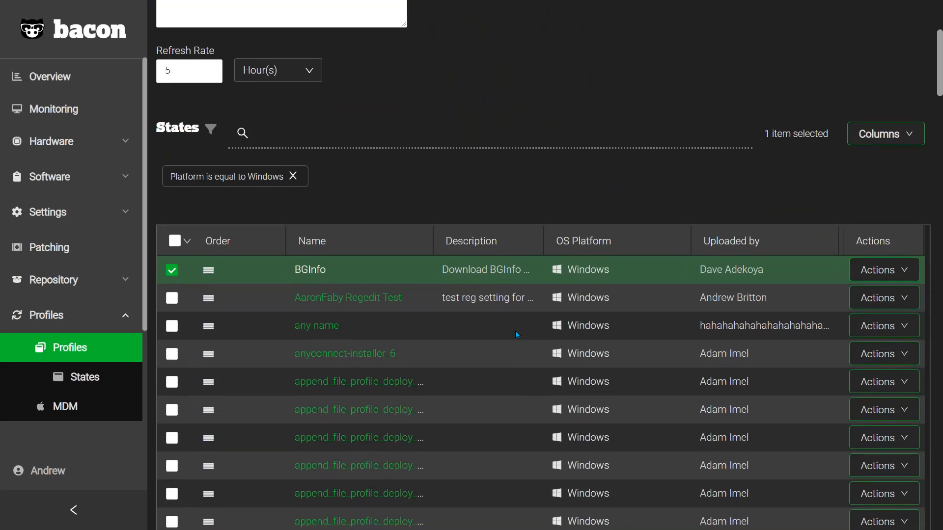
Step: Try adding the "any name" state to the BGInfo Setup profile and ordering it above BGInfo, then leave without saving
click(172, 328)
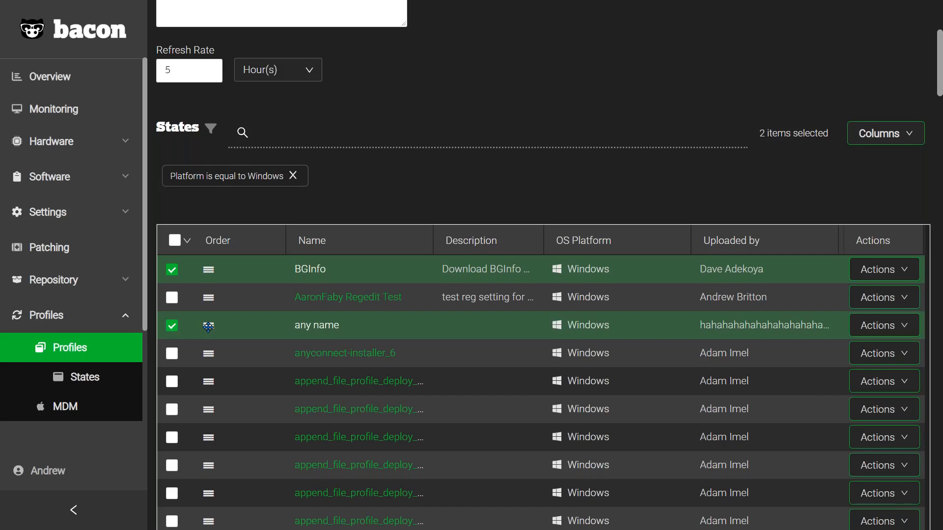
drag(208, 326, 215, 268)
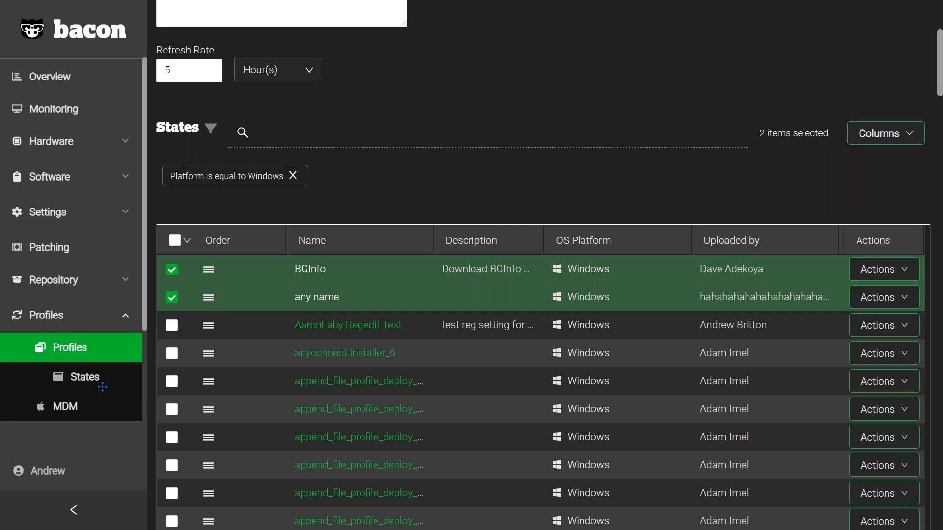
drag(97, 380, 460, 190)
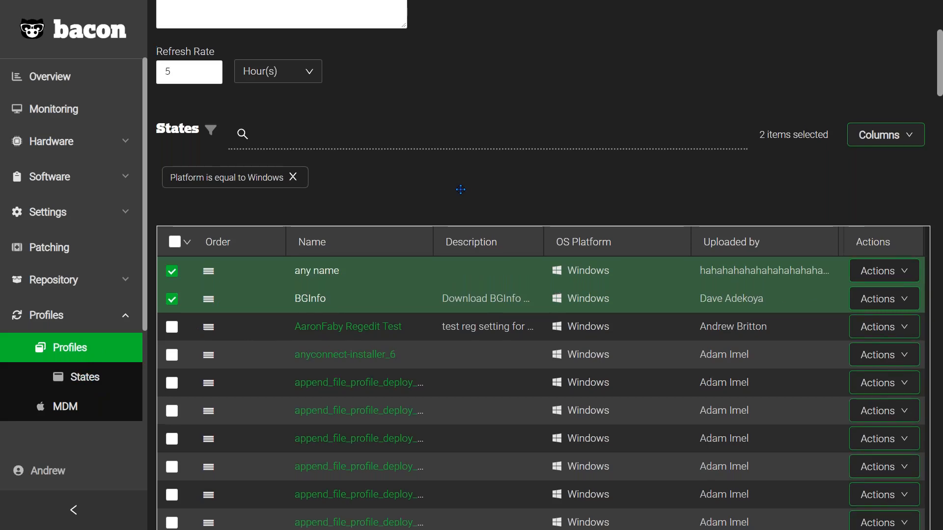
scroll(460, 190, up, 5)
click(77, 384)
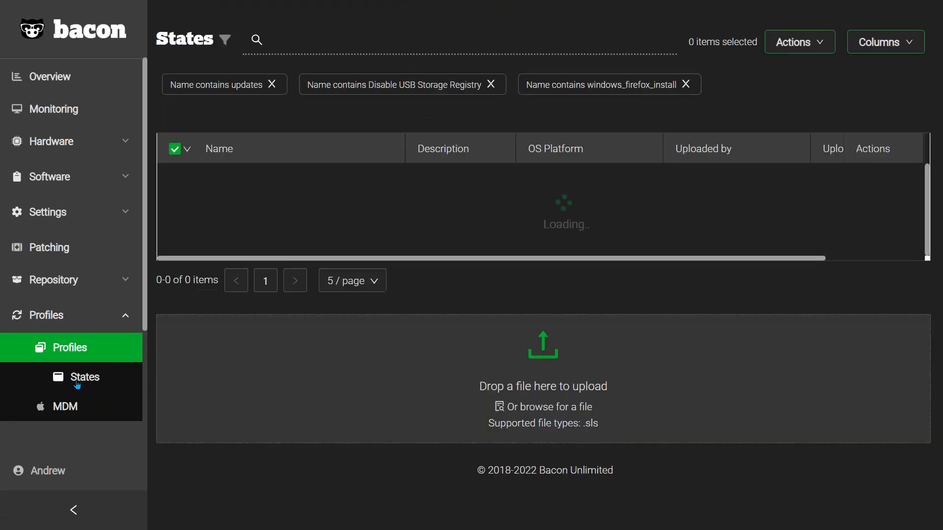
Step: Return to the profiles list and open the deployment page for the BGInfo Setup profile
click(73, 351)
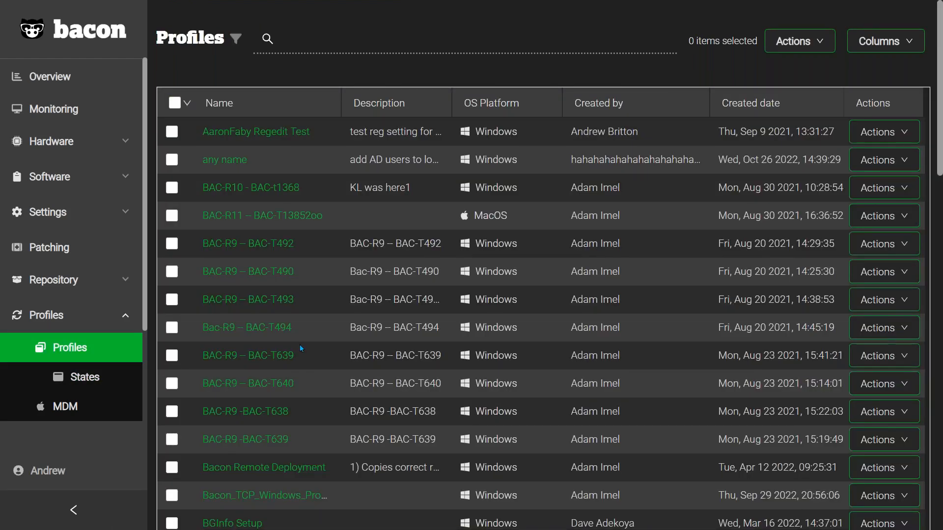
scroll(592, 464, down, 2)
click(884, 445)
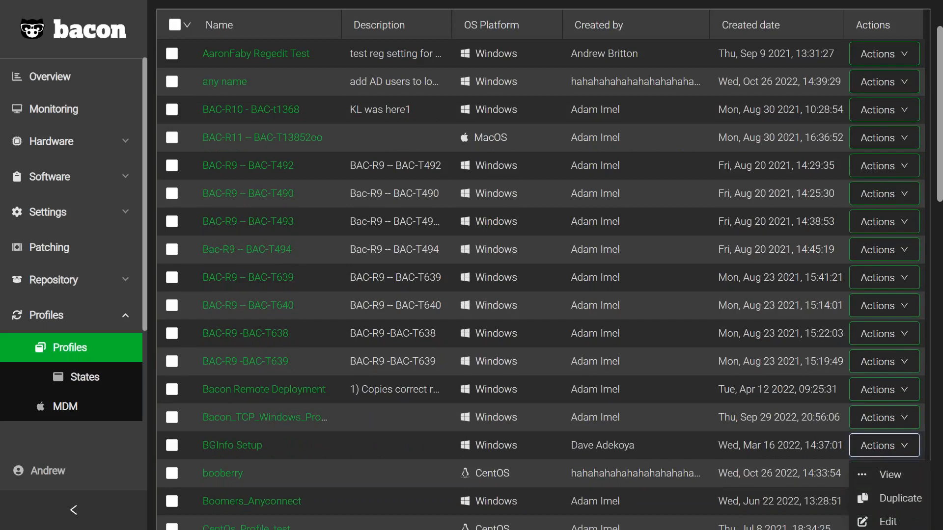
scroll(884, 474, down, 2)
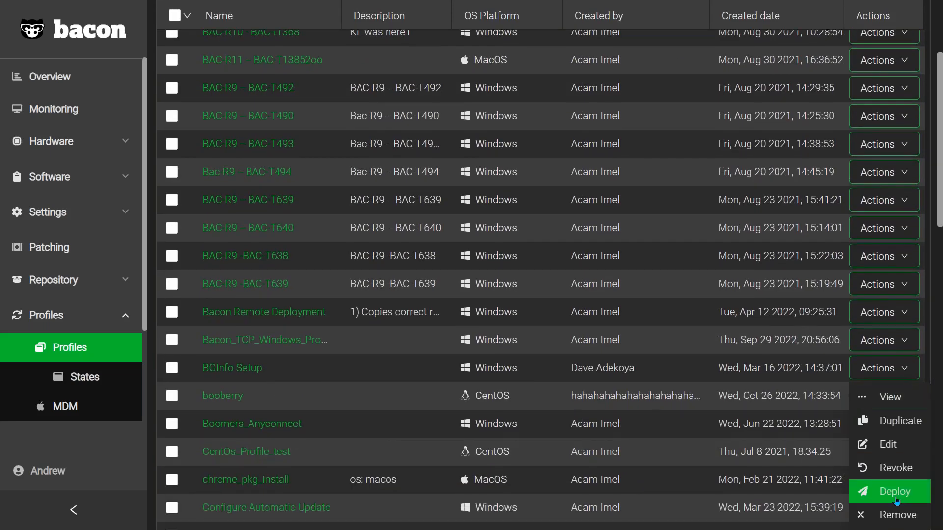
click(888, 494)
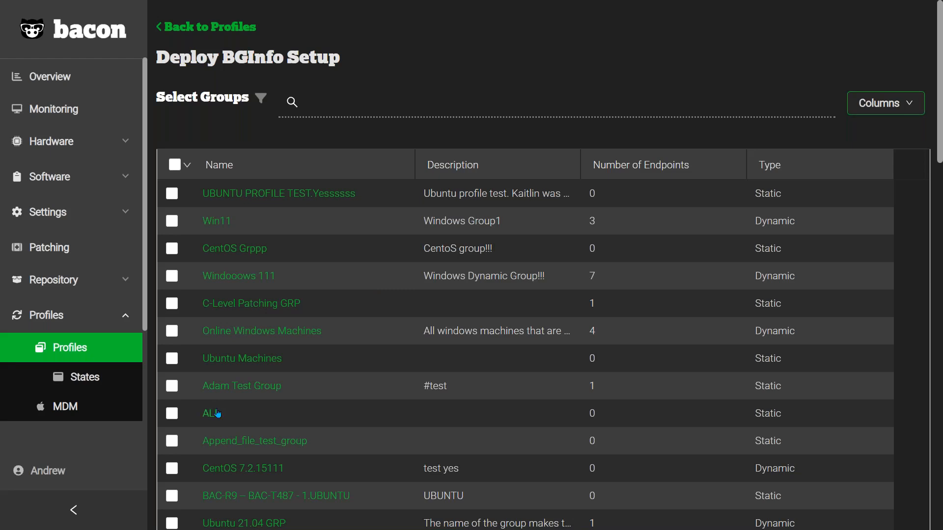
Step: Select the Win11 group and try to deploy BGInfo Setup to it with dry-run mode off
click(172, 222)
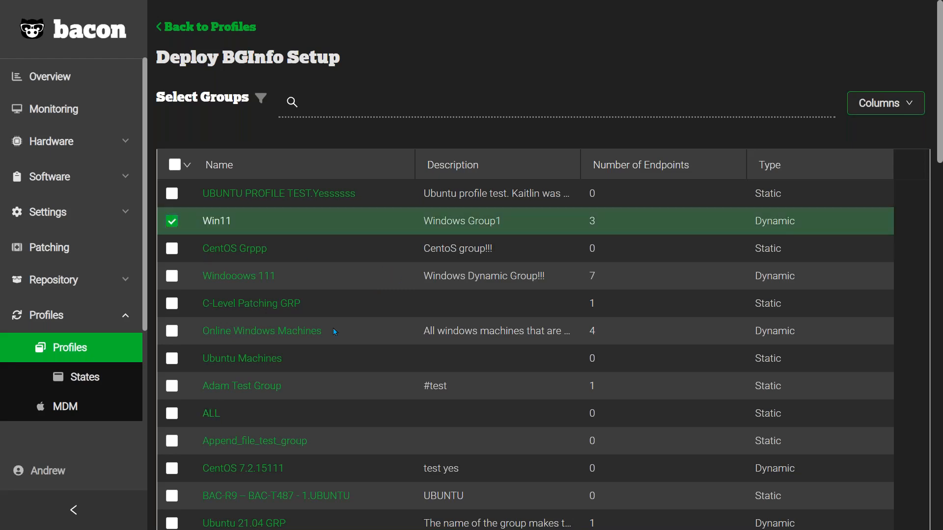
scroll(333, 328, down, 15)
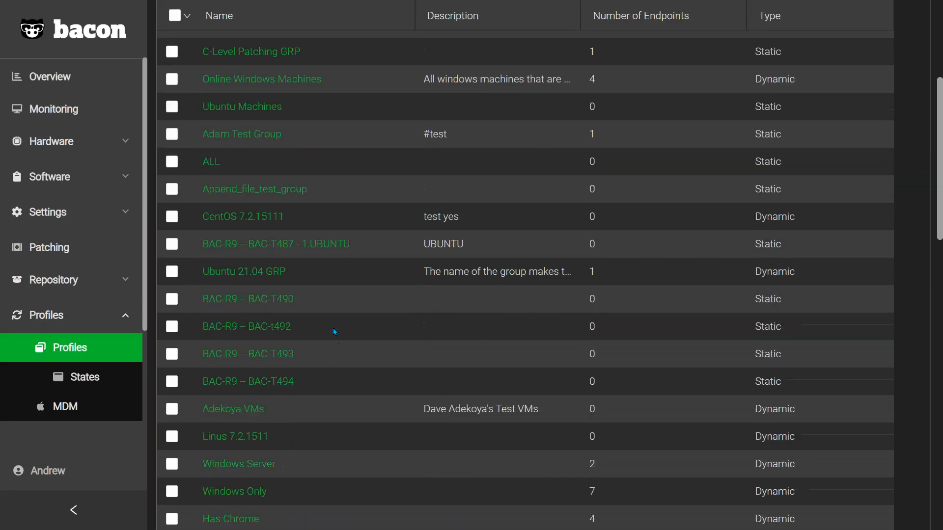
scroll(333, 328, down, 8)
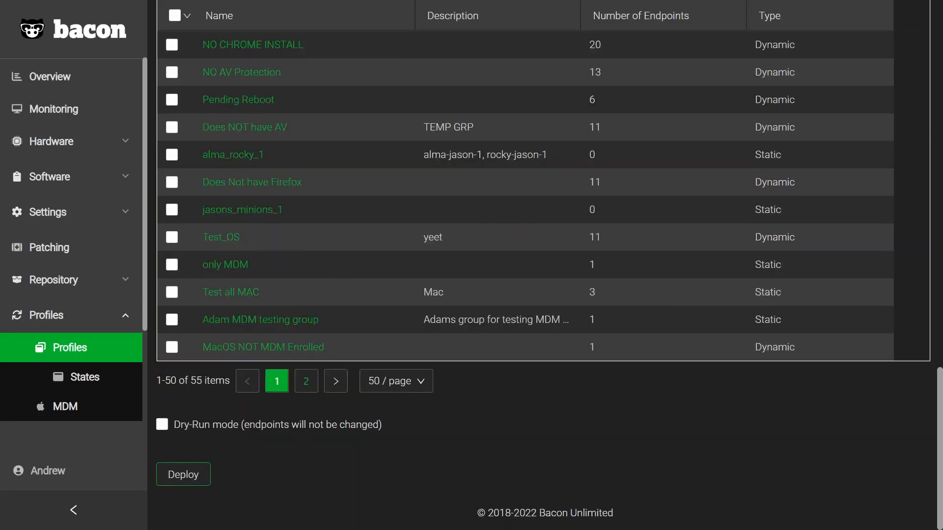
click(181, 477)
Step: Open the jobs logs and examine the newest job's profile details, task status and task log
scroll(59, 339, down, 3)
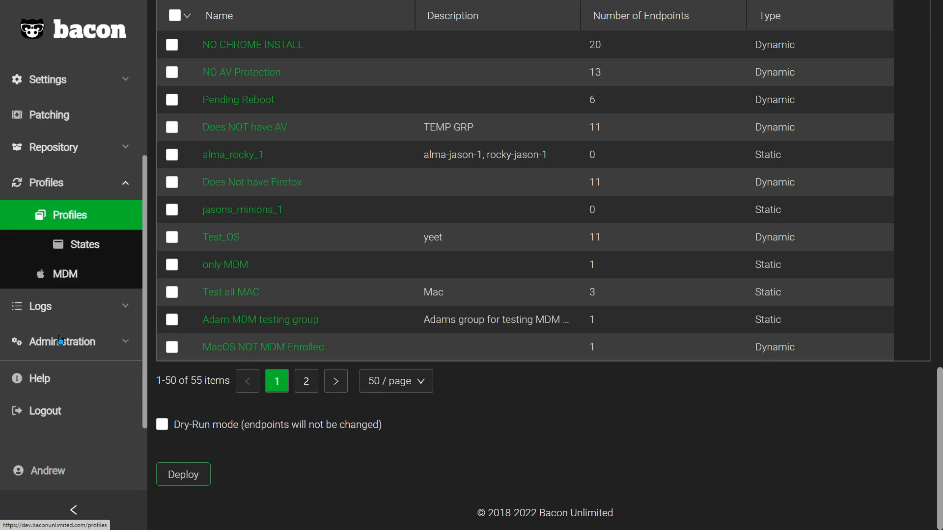
click(51, 308)
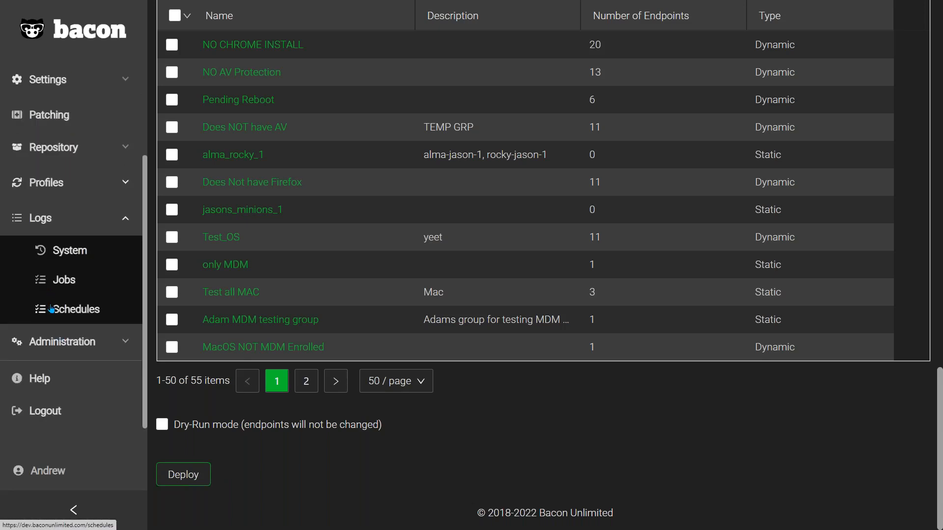
click(86, 285)
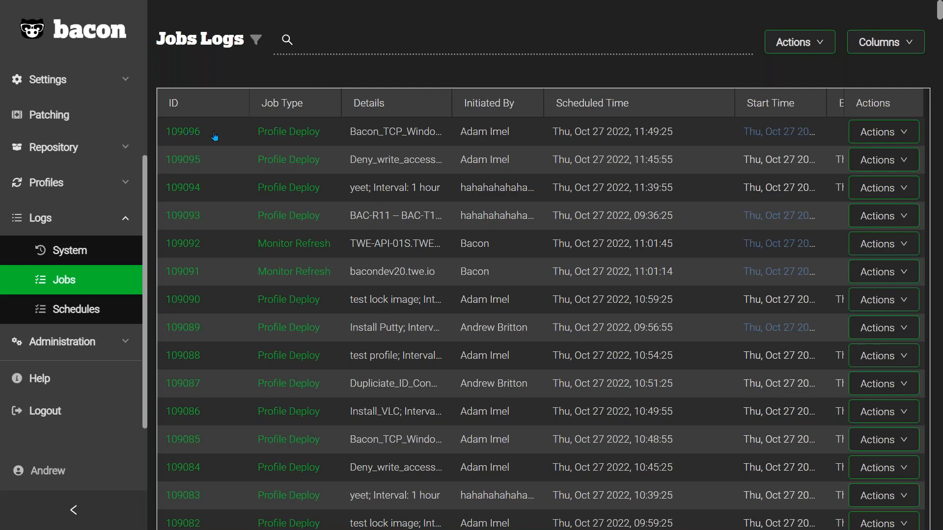
click(189, 131)
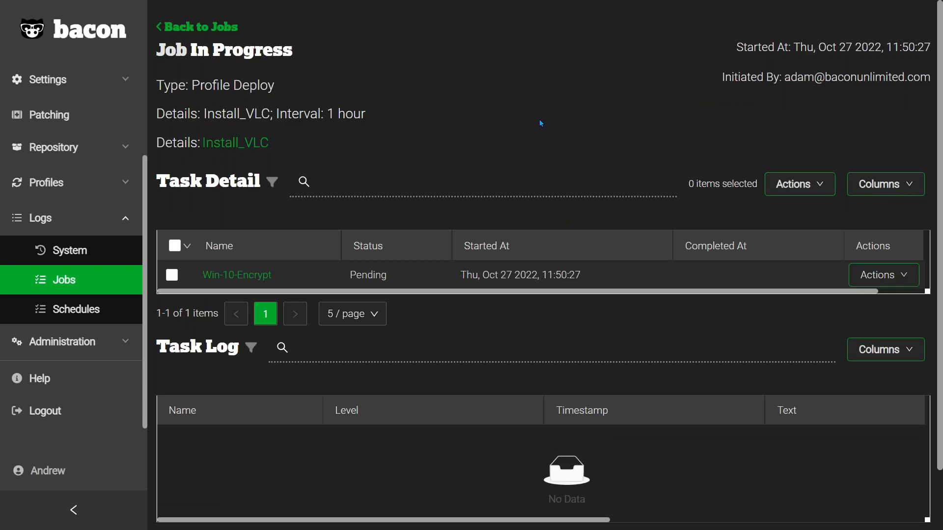
scroll(540, 121, down, 2)
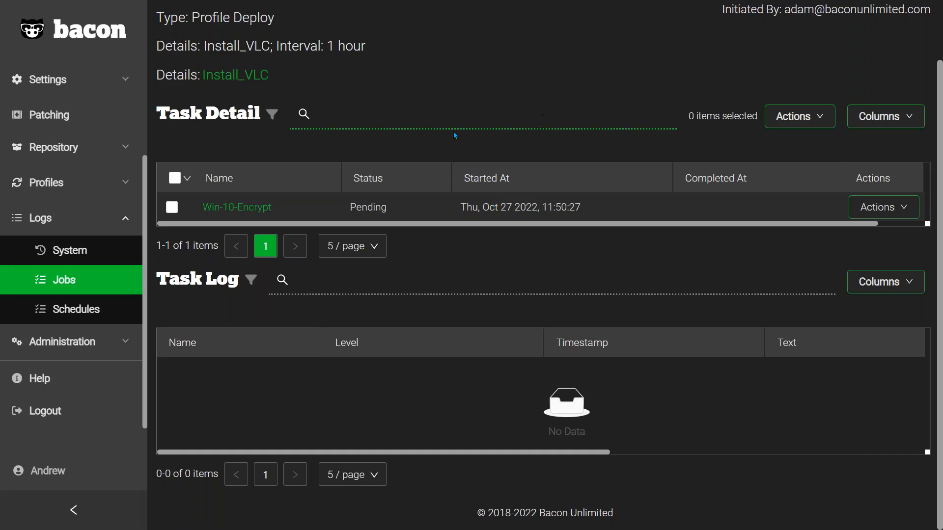
Step: Review the scheduled jobs with their intervals and check the actions offered for the BAC-R11 profile deployment
click(84, 311)
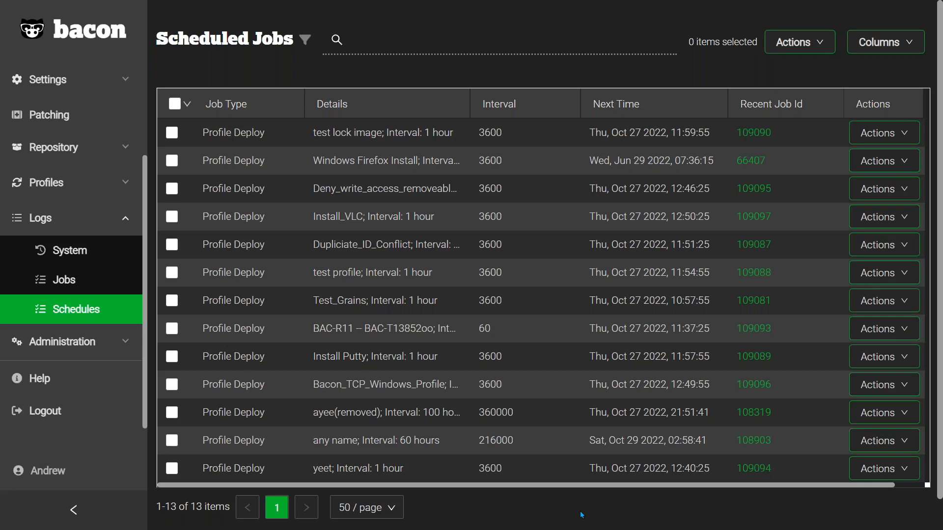
click(884, 332)
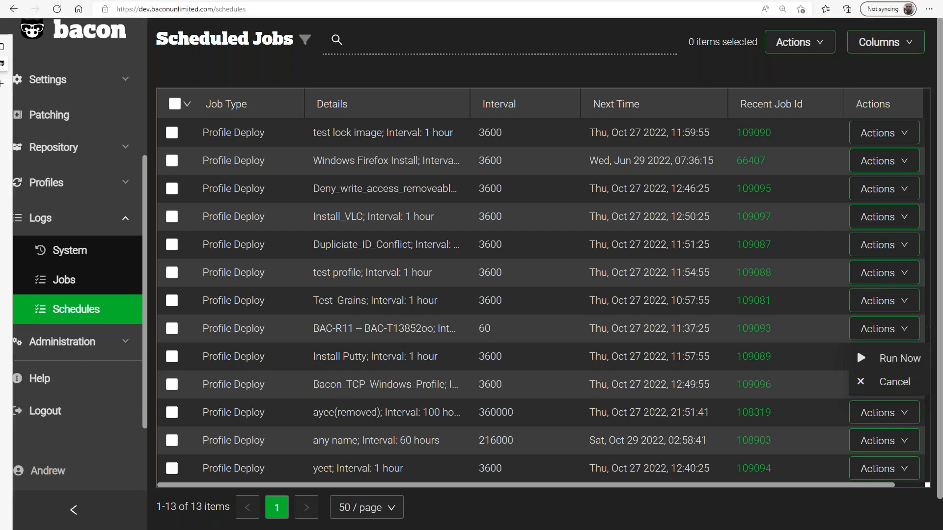
Step: Look over the administration sections and open the access users list to examine admin status and permissions
click(62, 341)
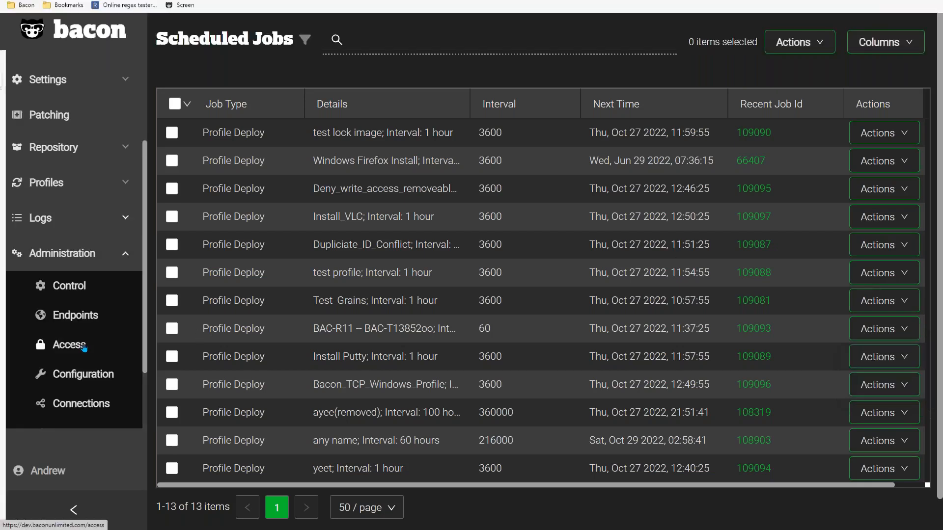
scroll(84, 348, down, 3)
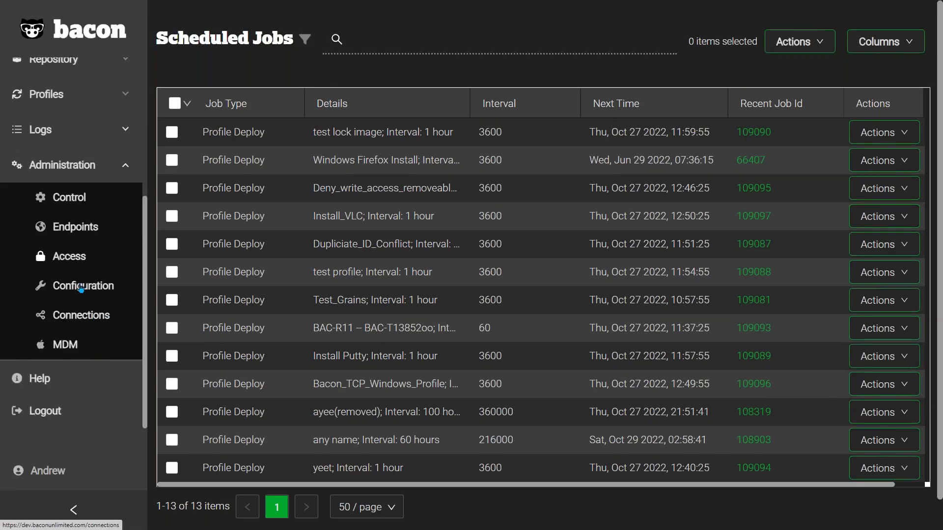
click(69, 256)
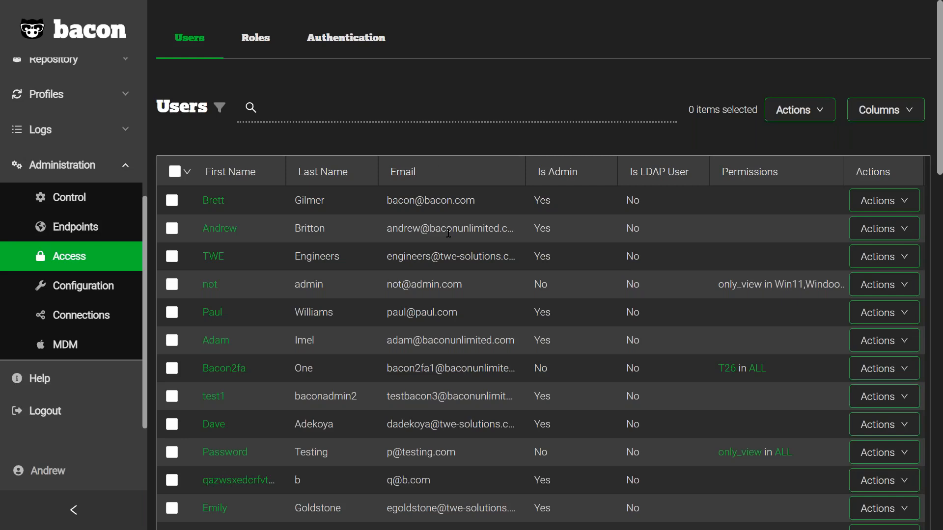
Step: Browse the access roles, including the Patching role, and return to the users list
click(266, 45)
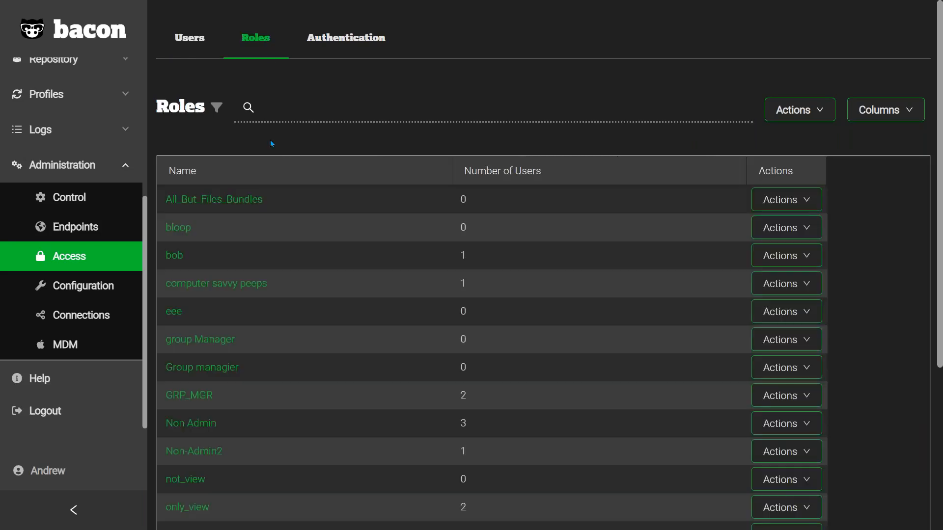
scroll(272, 353, down, 5)
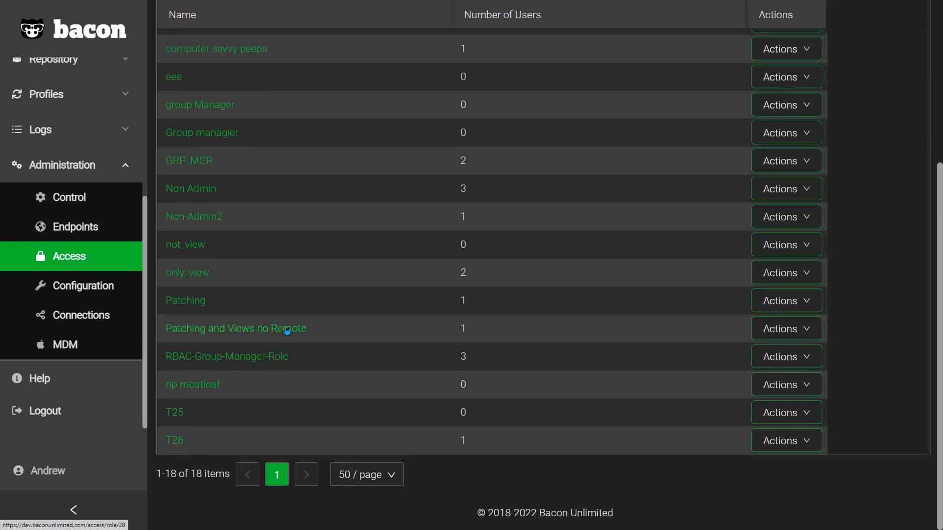
drag(220, 305, 149, 302)
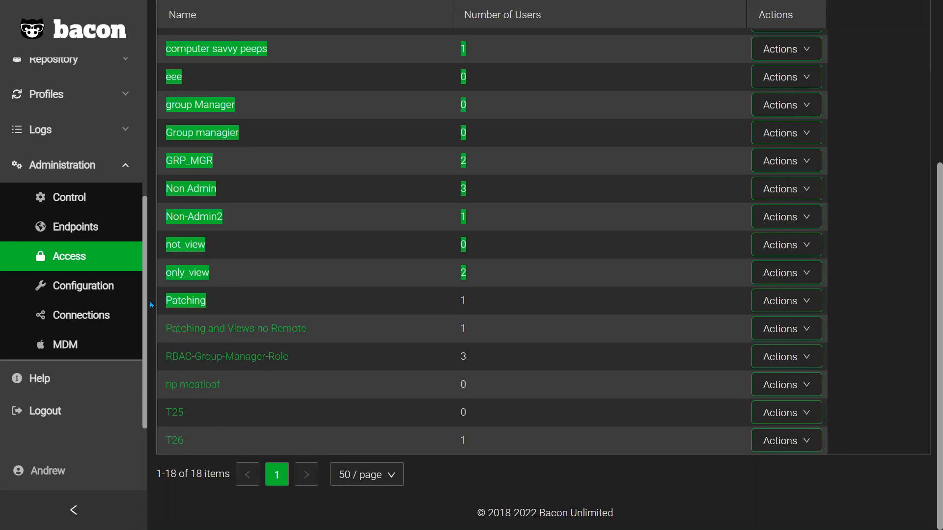
click(232, 306)
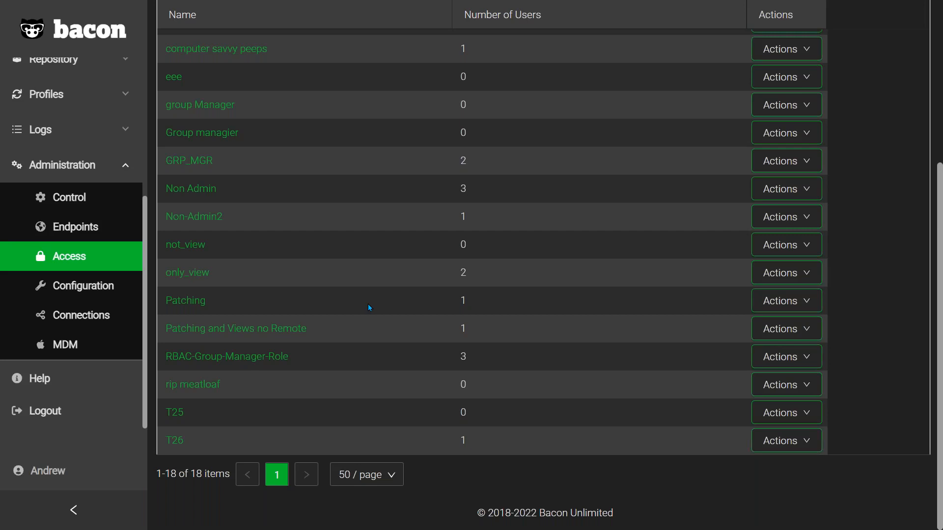
scroll(370, 308, up, 5)
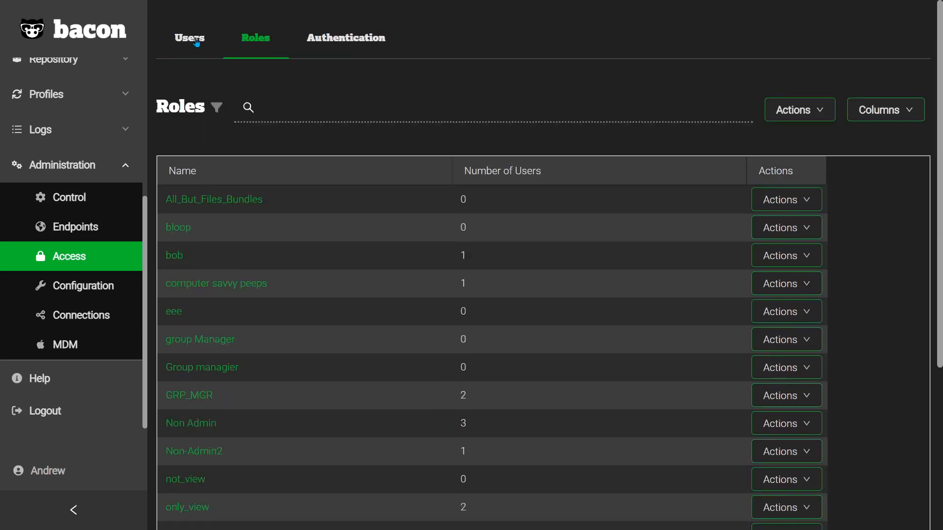
click(197, 41)
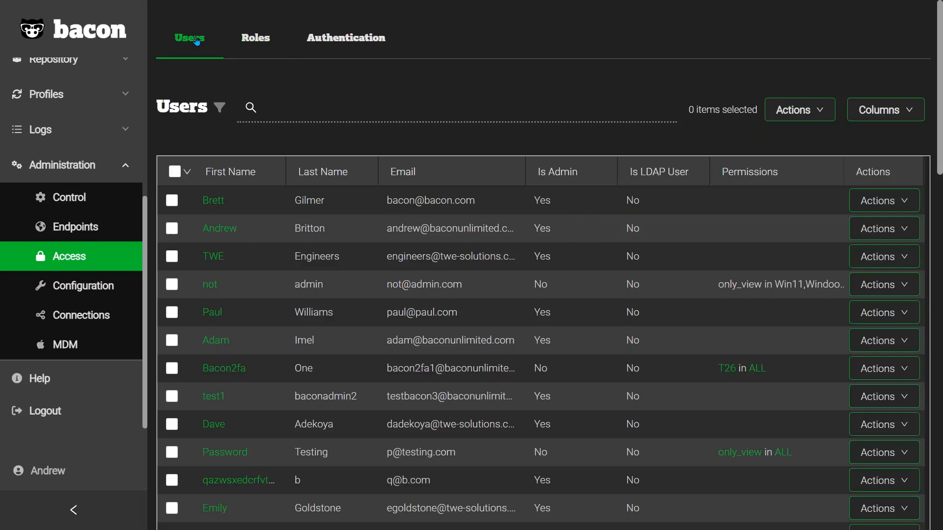